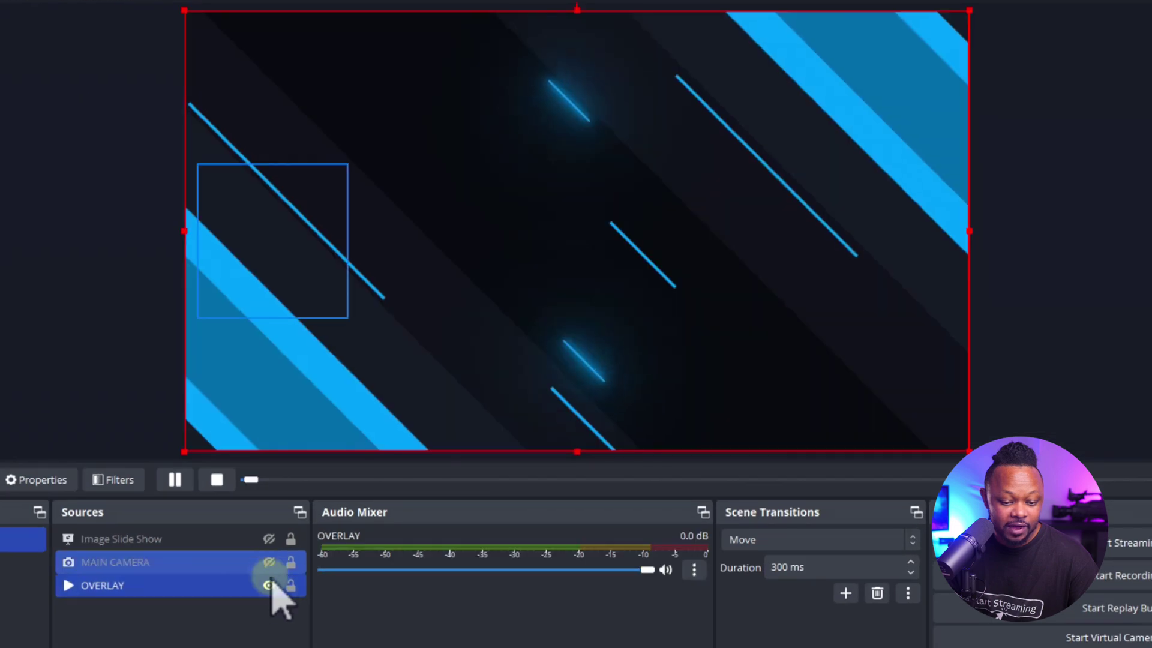
# Hide the OVERLAY, MAIN CAMERA and Image Slide Show sources in the slides-and-camera scene
pyautogui.click(320, 487)
pyautogui.click(321, 468)
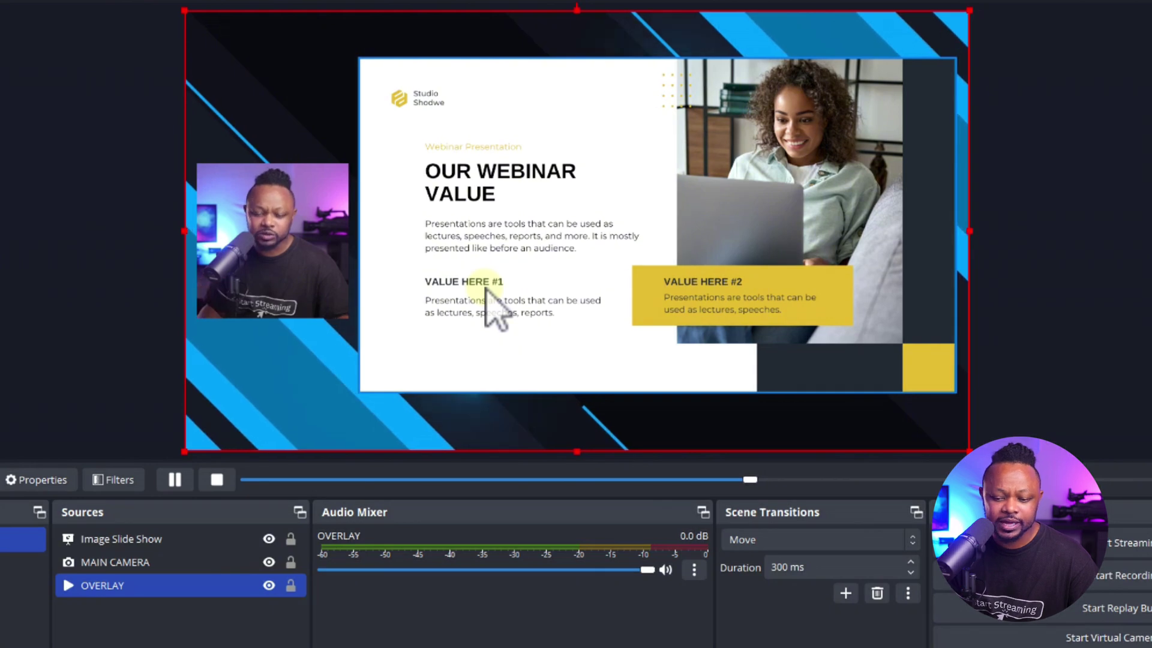
pyautogui.click(90, 363)
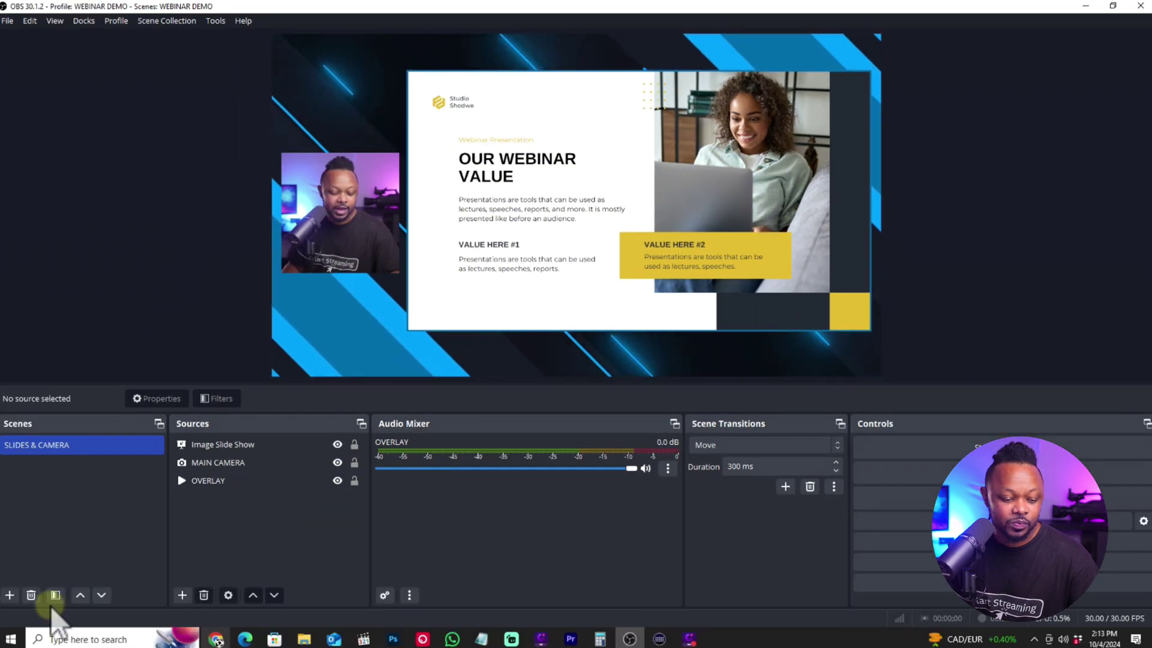
pyautogui.click(303, 479)
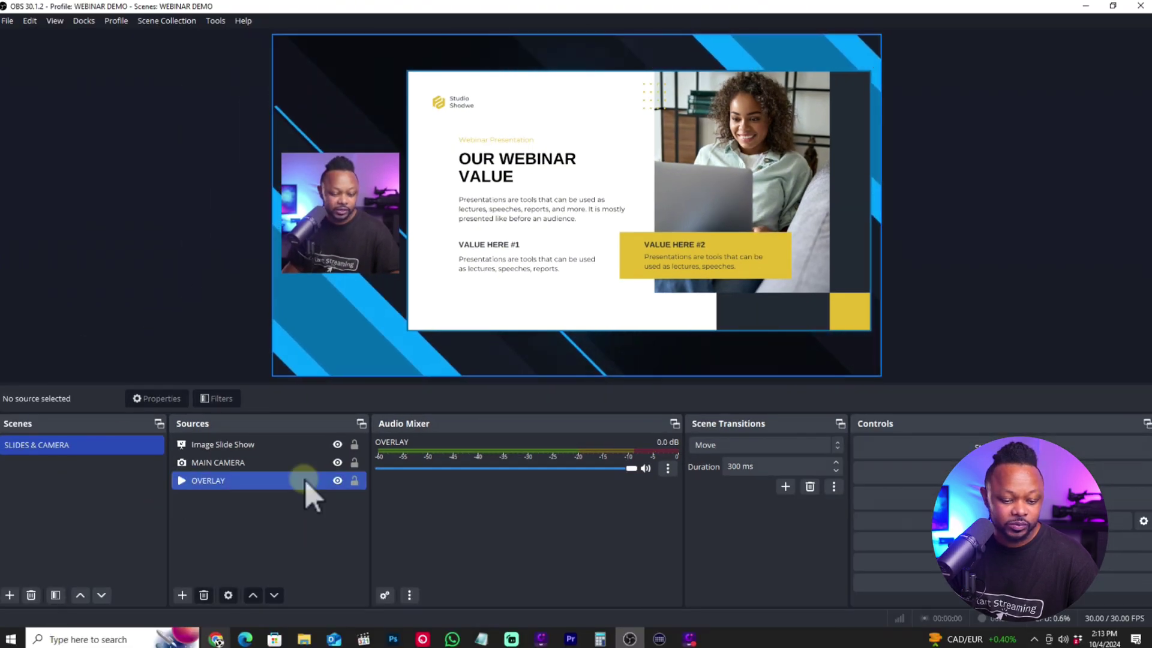
pyautogui.click(337, 480)
pyautogui.click(337, 462)
pyautogui.click(337, 444)
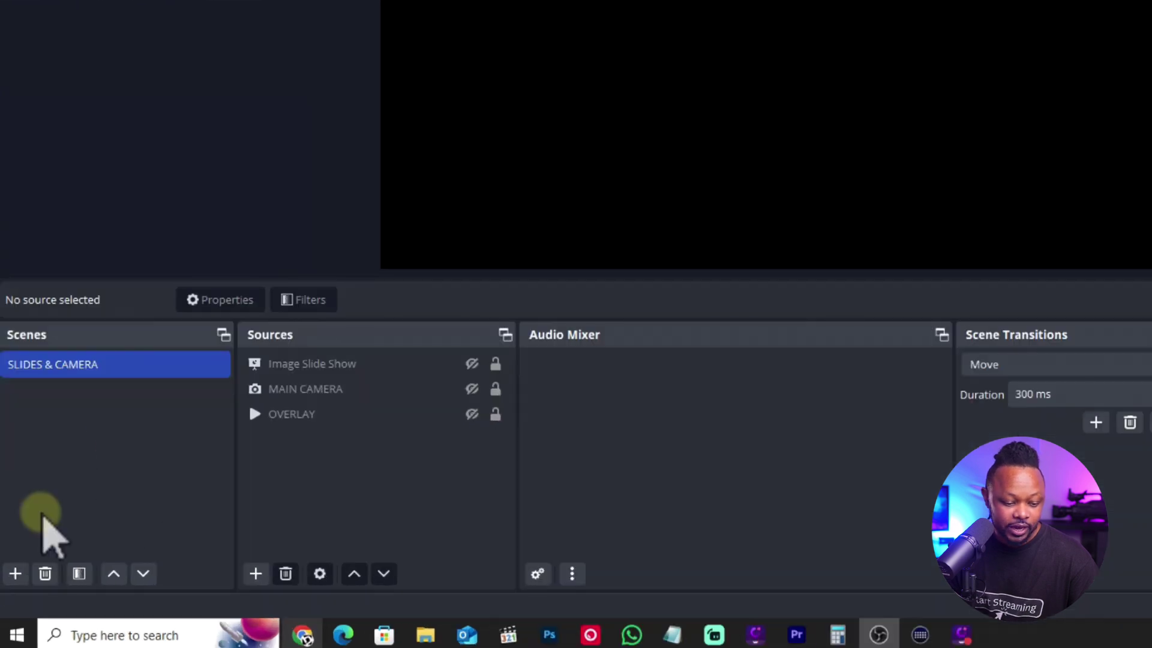
# Add a new empty scene named Intro
pyautogui.click(15, 573)
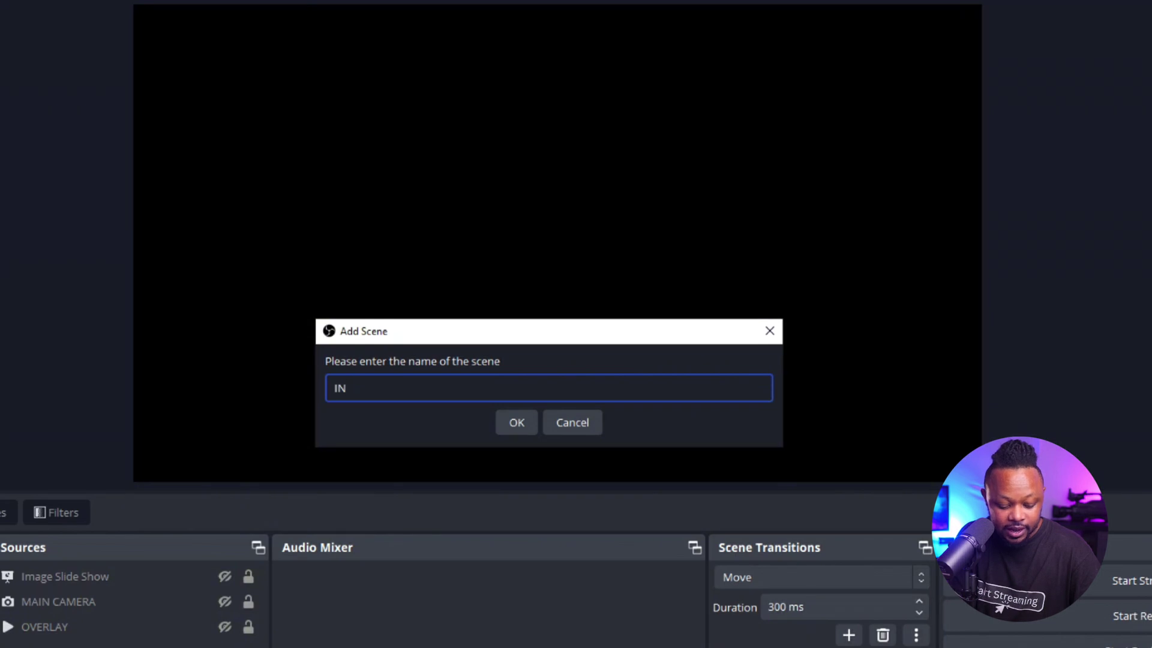
pyautogui.write('tro')
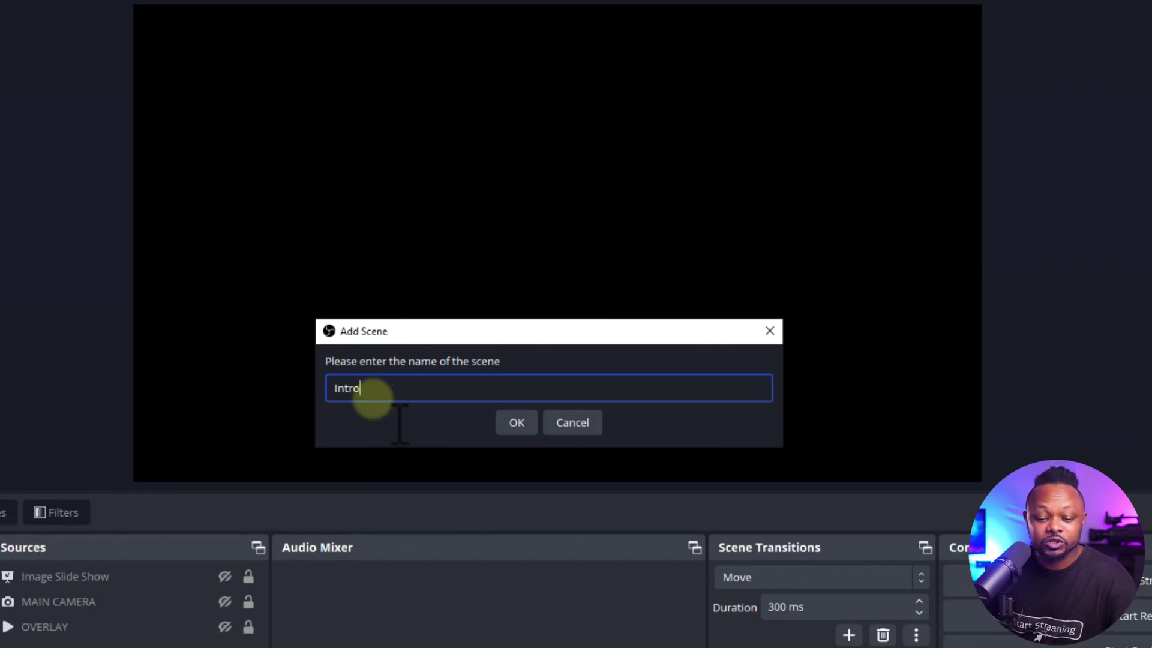
pyautogui.click(501, 423)
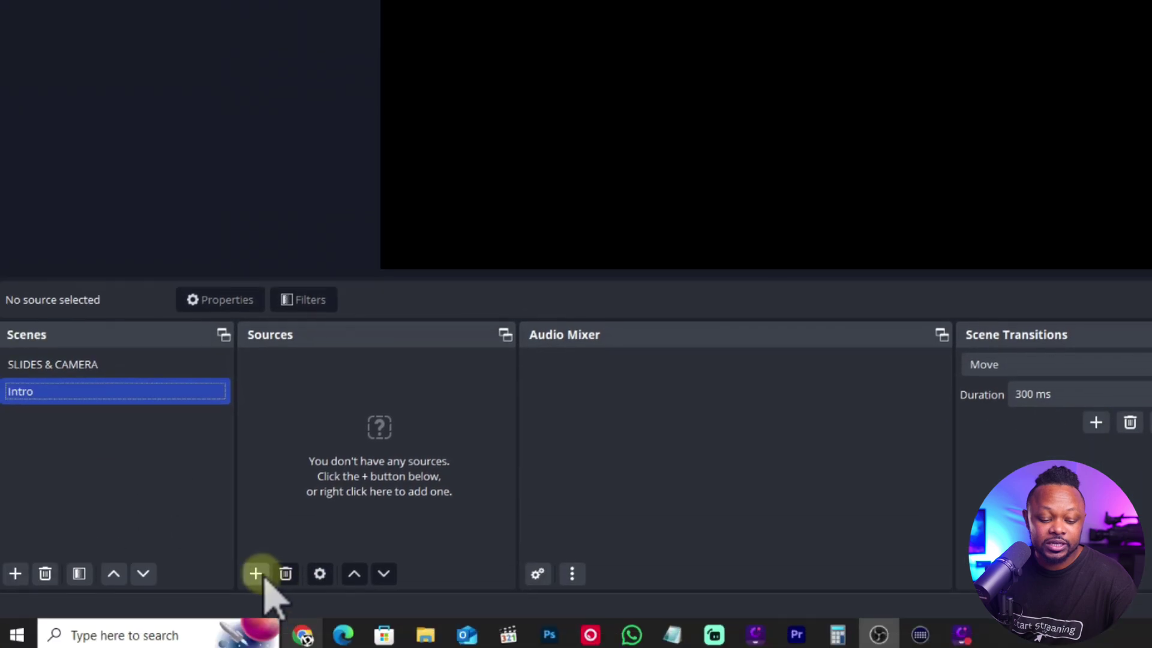
# Add a Media Source named Intro video playing the 5 min timer starting-screen clip from Delivery
pyautogui.click(256, 572)
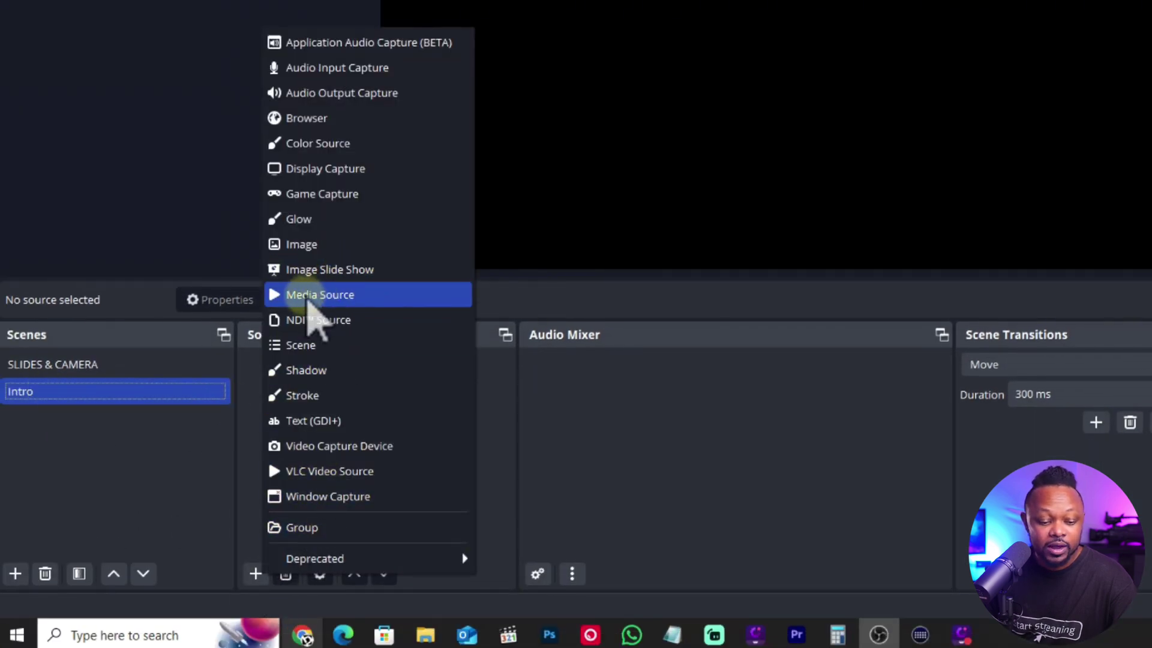
pyautogui.click(329, 295)
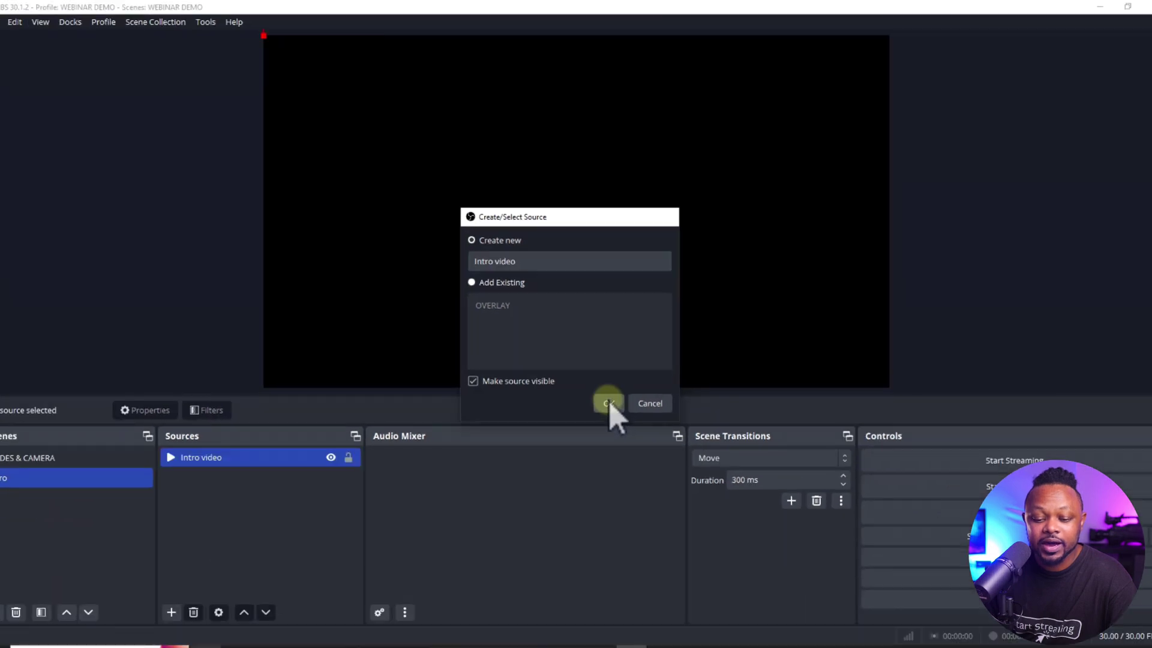
pyautogui.click(637, 501)
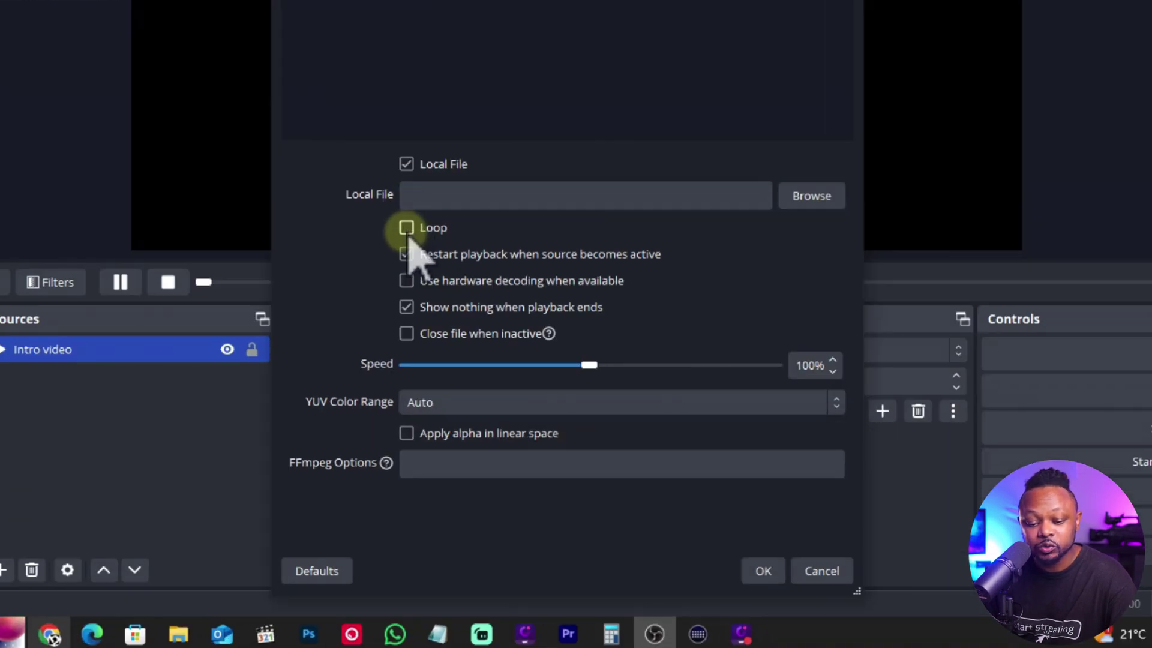
pyautogui.click(810, 197)
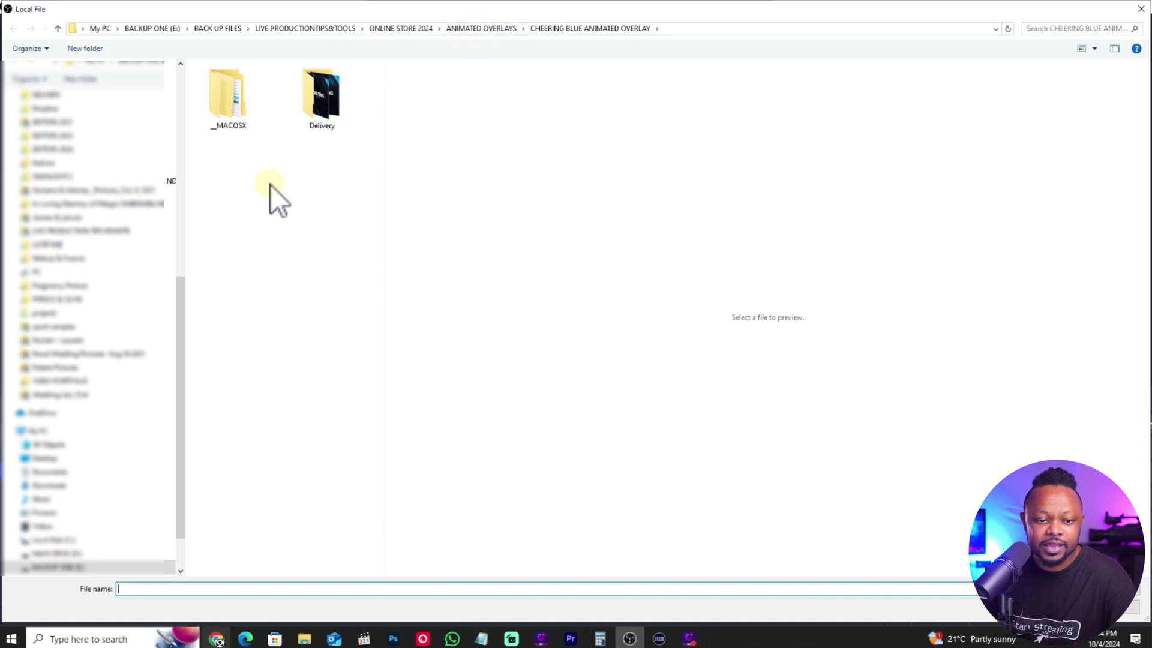
pyautogui.doubleClick(333, 110)
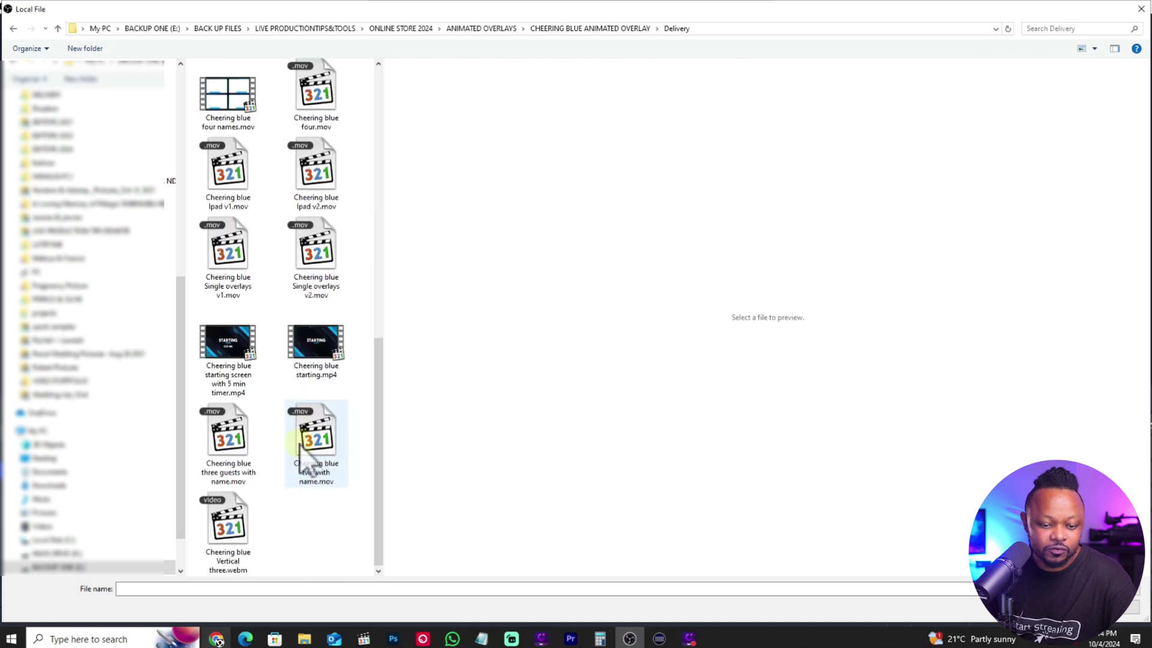
pyautogui.scroll(-5, 300, 444)
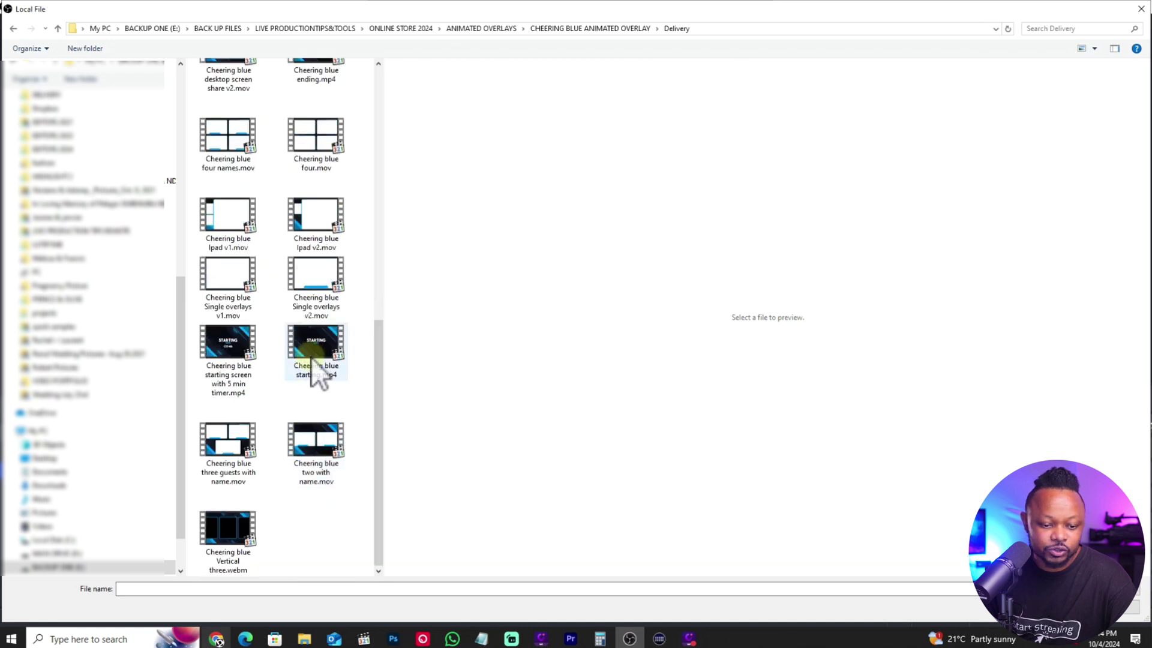
pyautogui.click(316, 358)
pyautogui.click(229, 365)
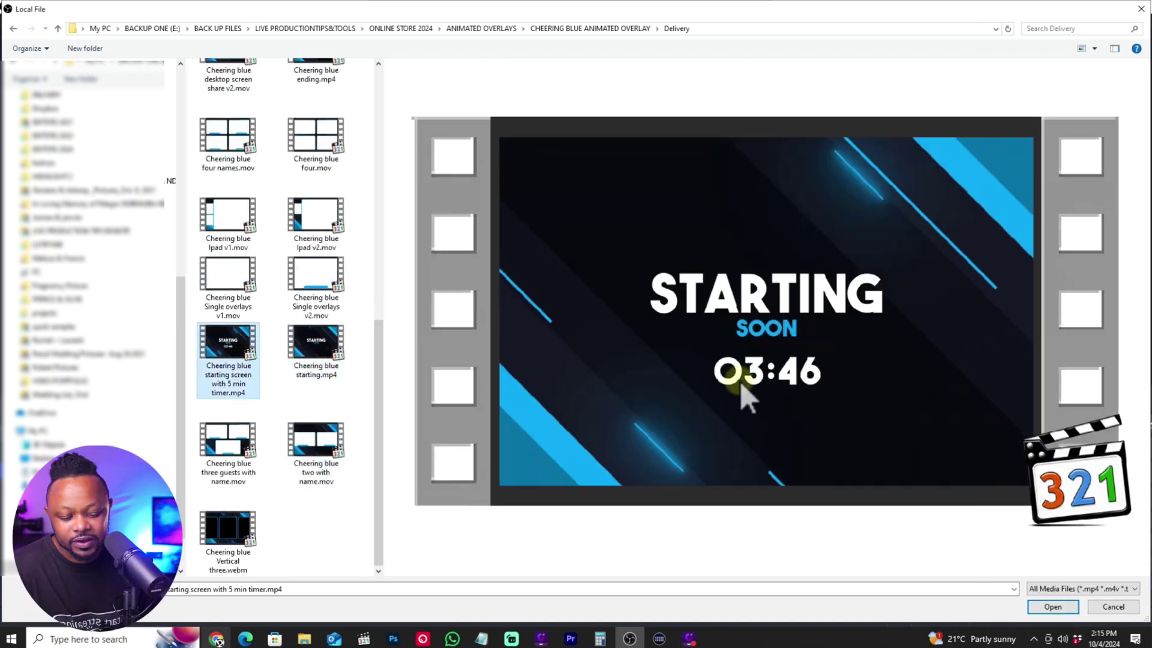
pyautogui.click(1055, 606)
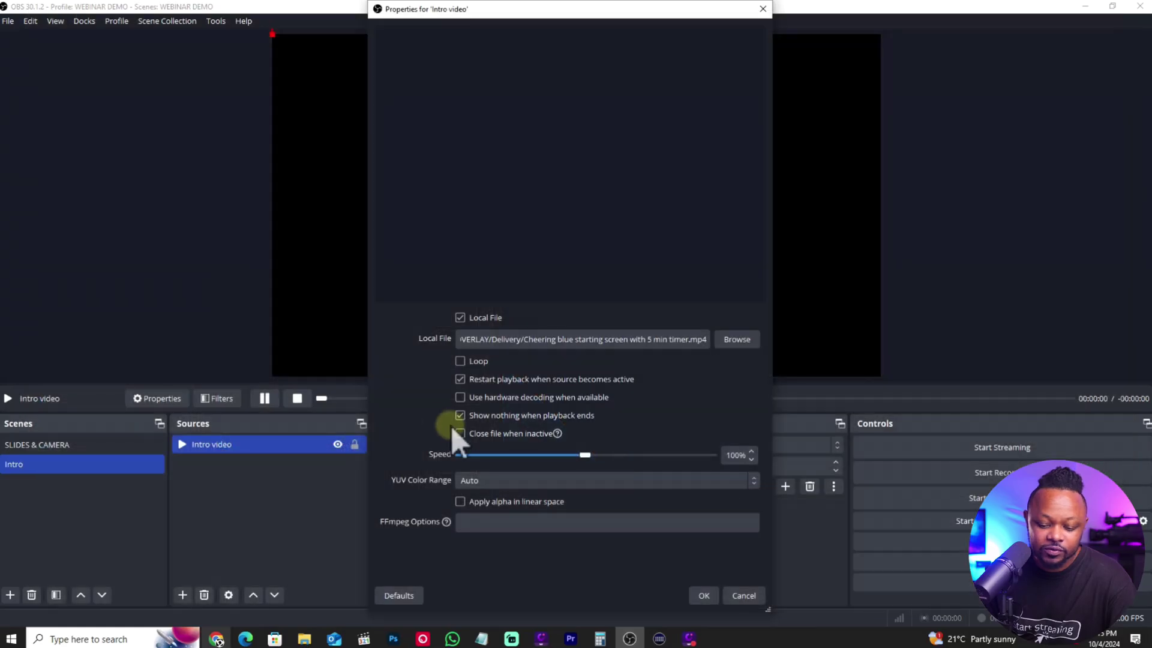
pyautogui.click(699, 596)
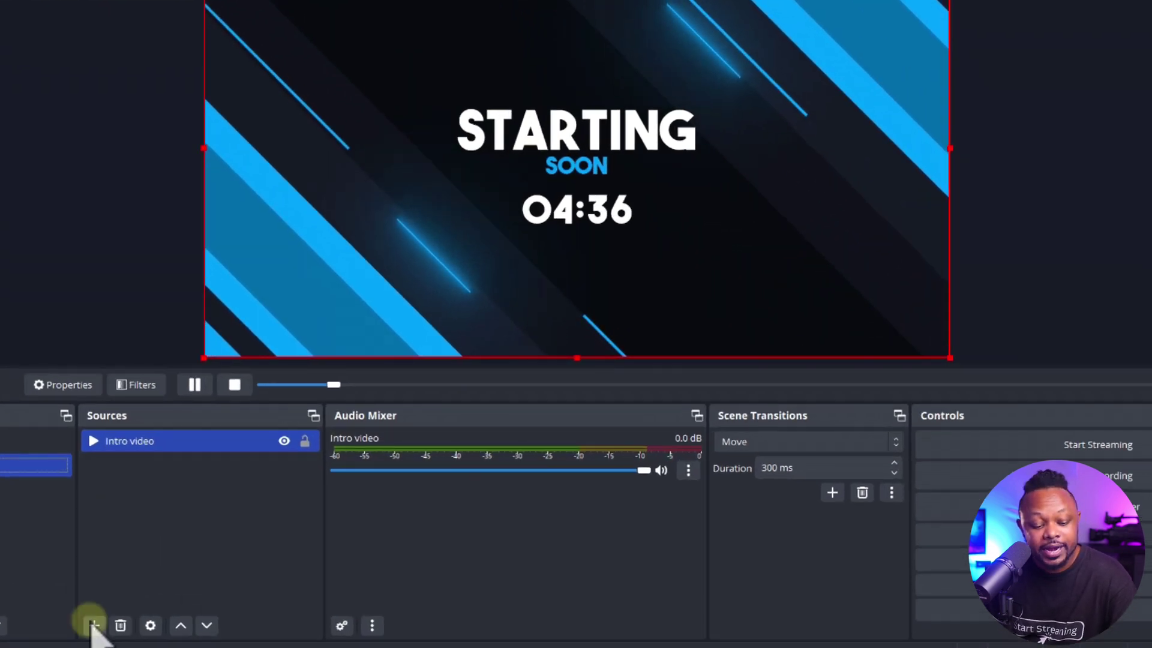
# Add a looping Media Source named music using ES_Gelatin Nature - Ooyy.mp3 from EPIDEMIC MUSIC
pyautogui.click(95, 626)
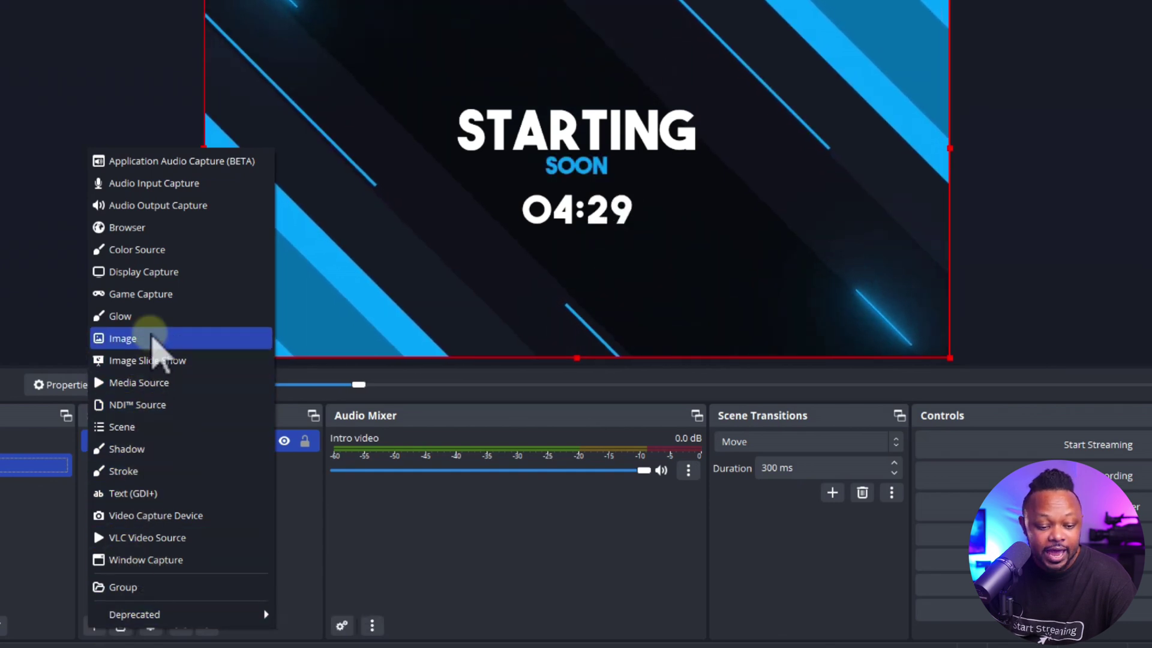
pyautogui.click(149, 385)
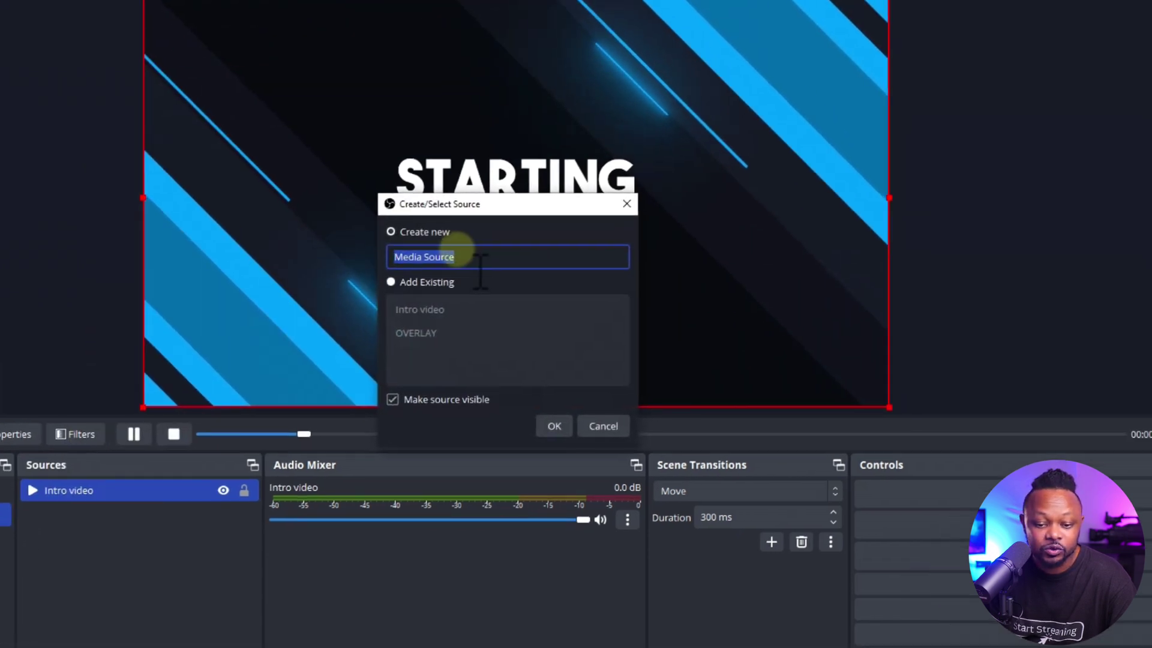
pyautogui.write('music')
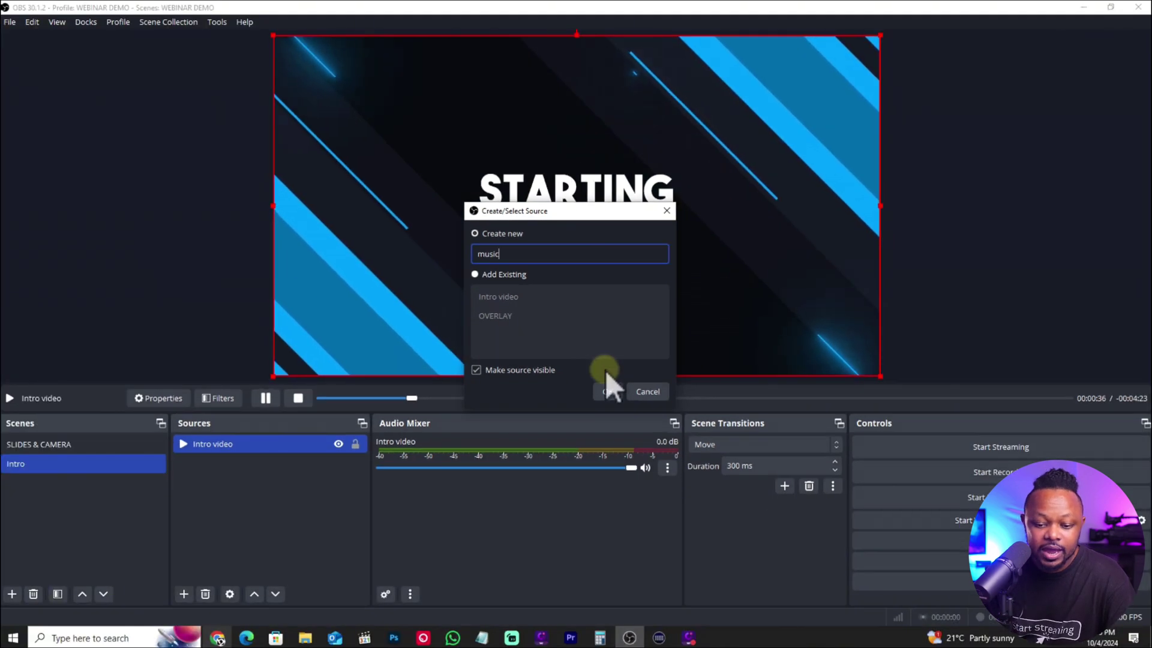
pyautogui.click(554, 426)
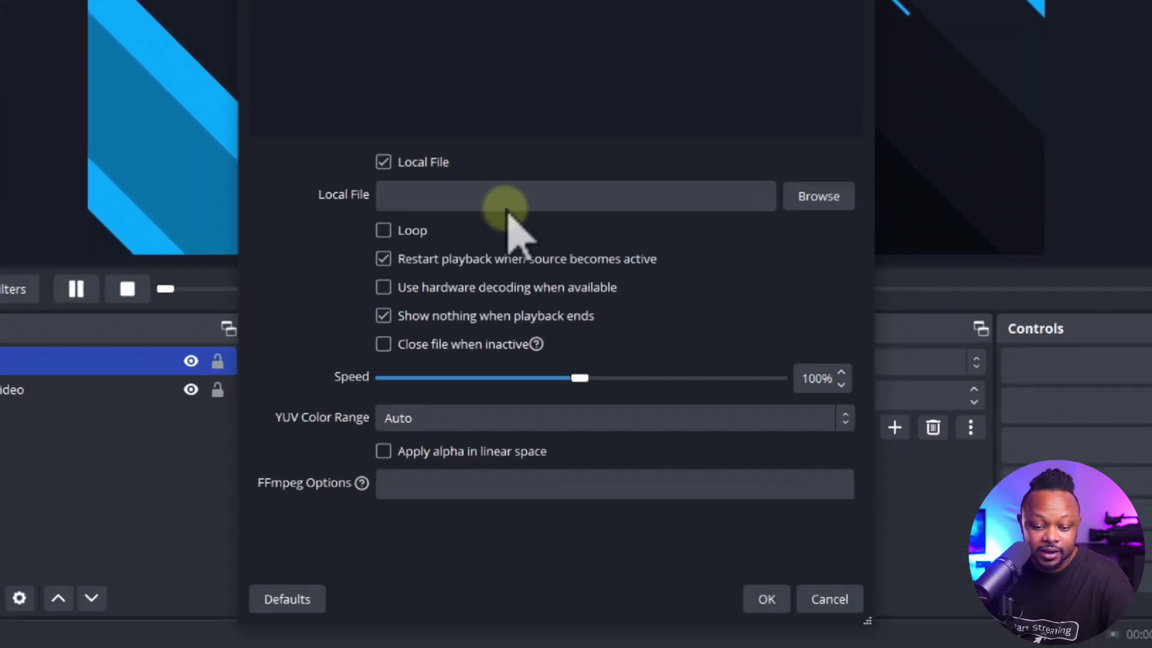
pyautogui.click(383, 230)
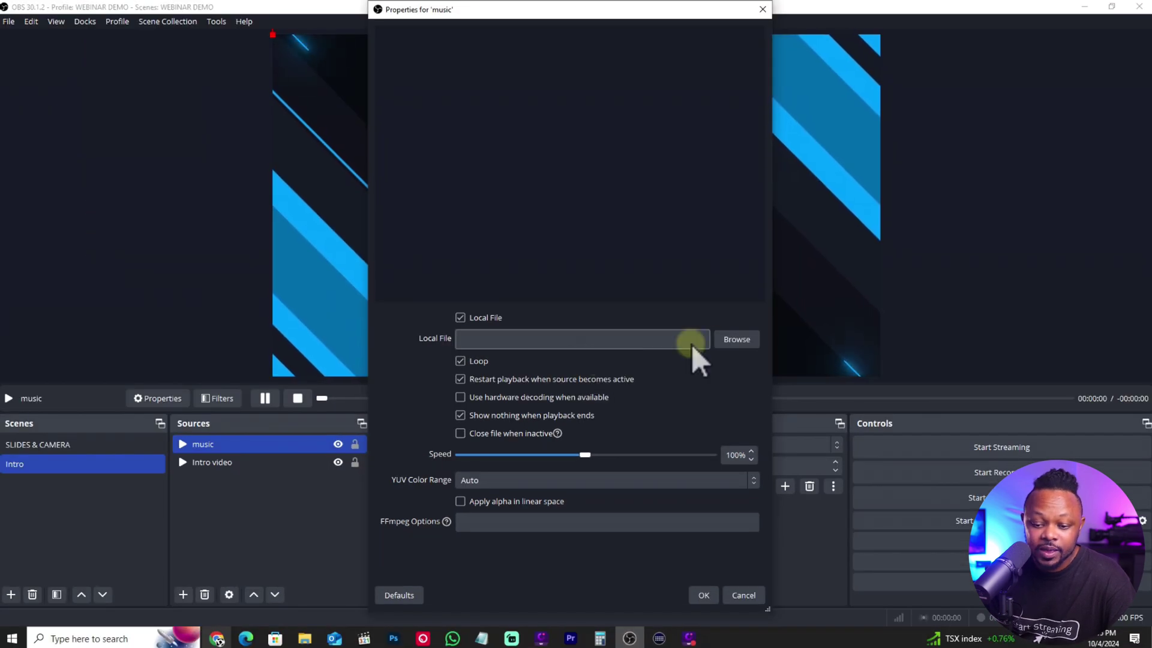
pyautogui.click(819, 196)
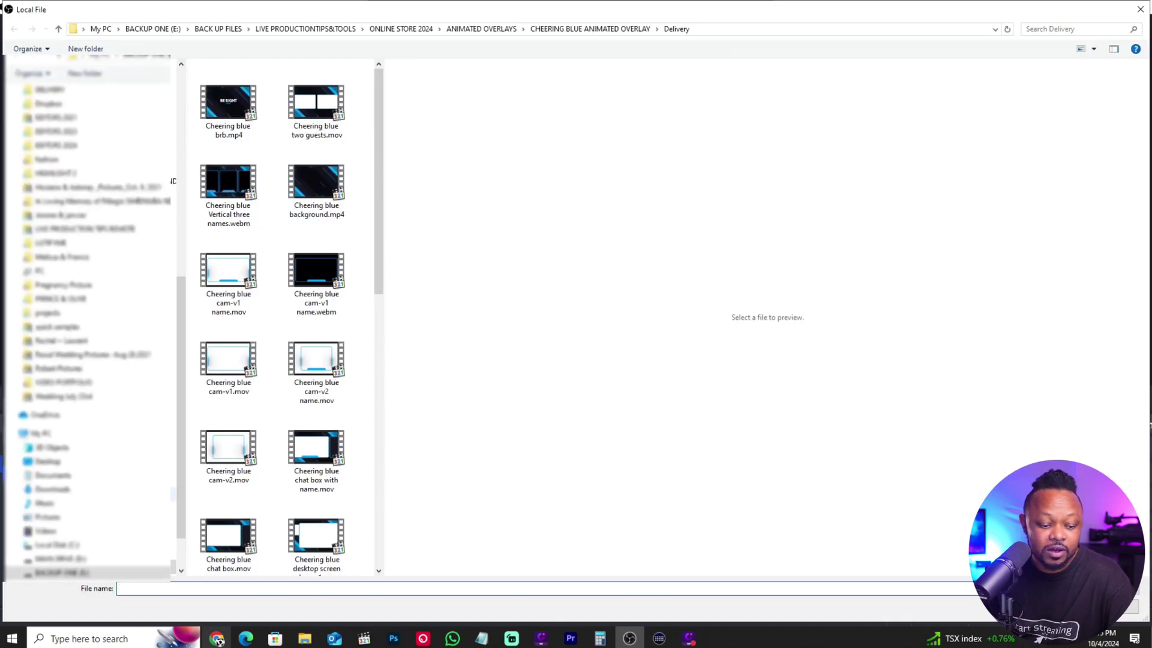
pyautogui.doubleClick(227, 98)
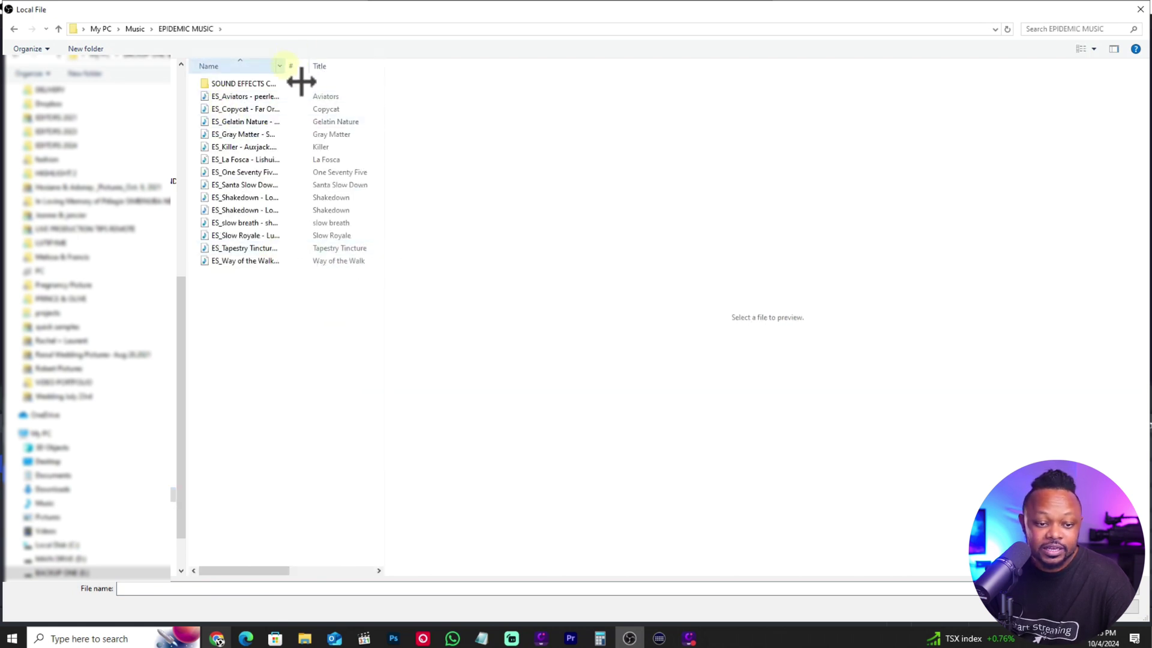
pyautogui.moveTo(289, 66); pyautogui.dragTo(427, 67)
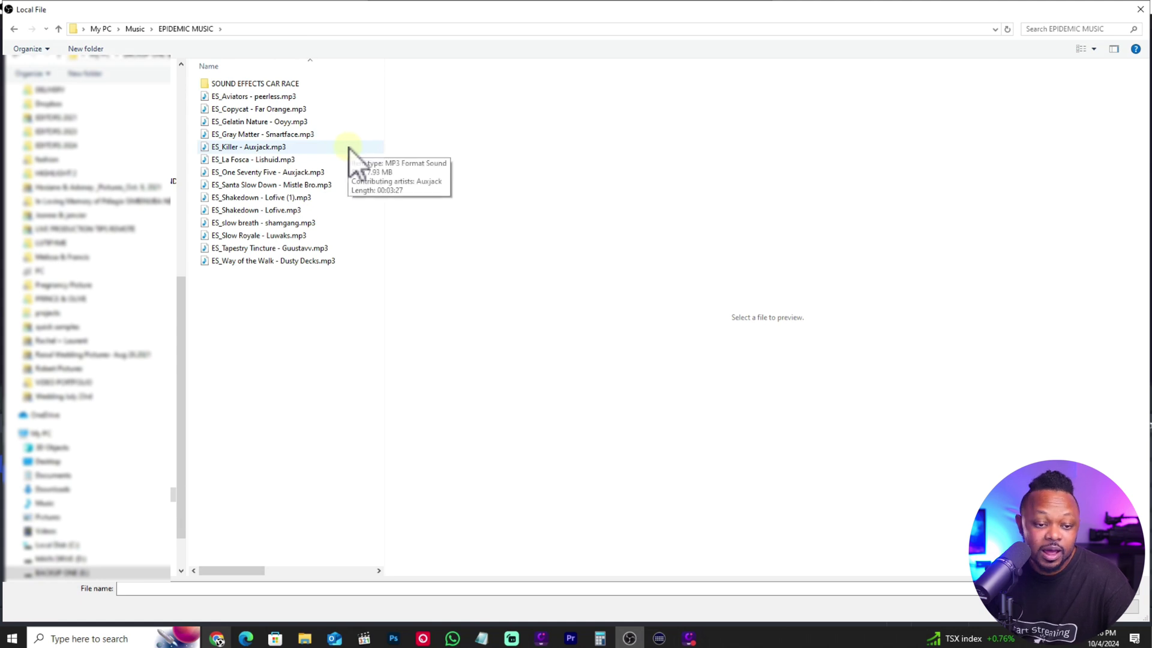
pyautogui.click(253, 121)
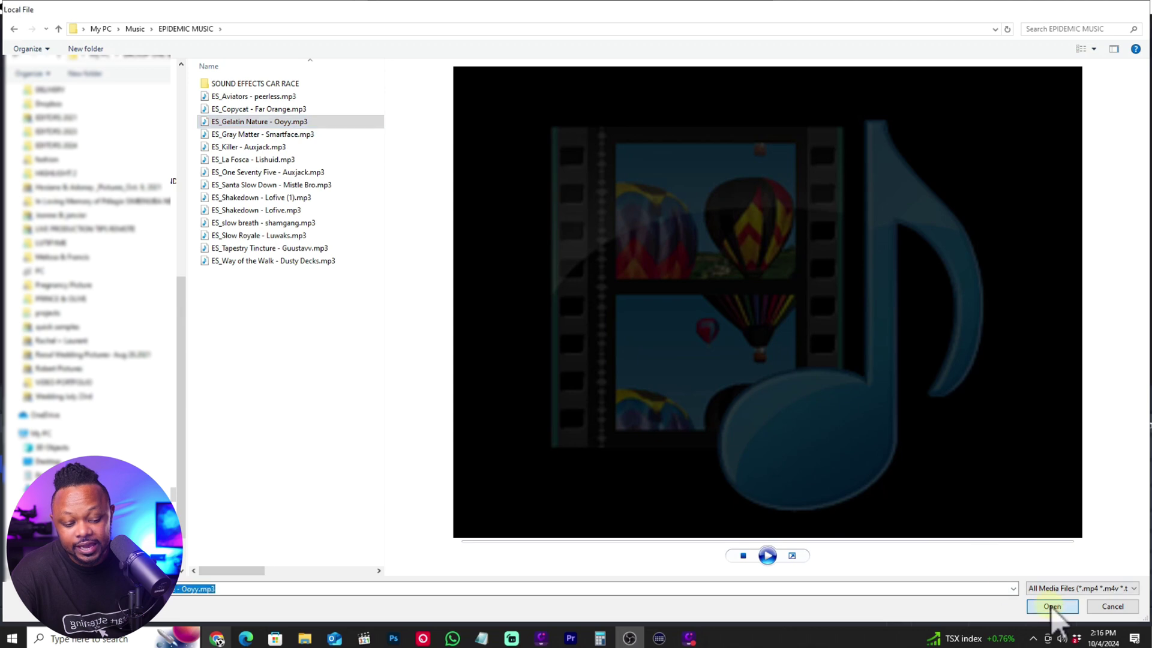
pyautogui.click(1052, 606)
pyautogui.click(666, 561)
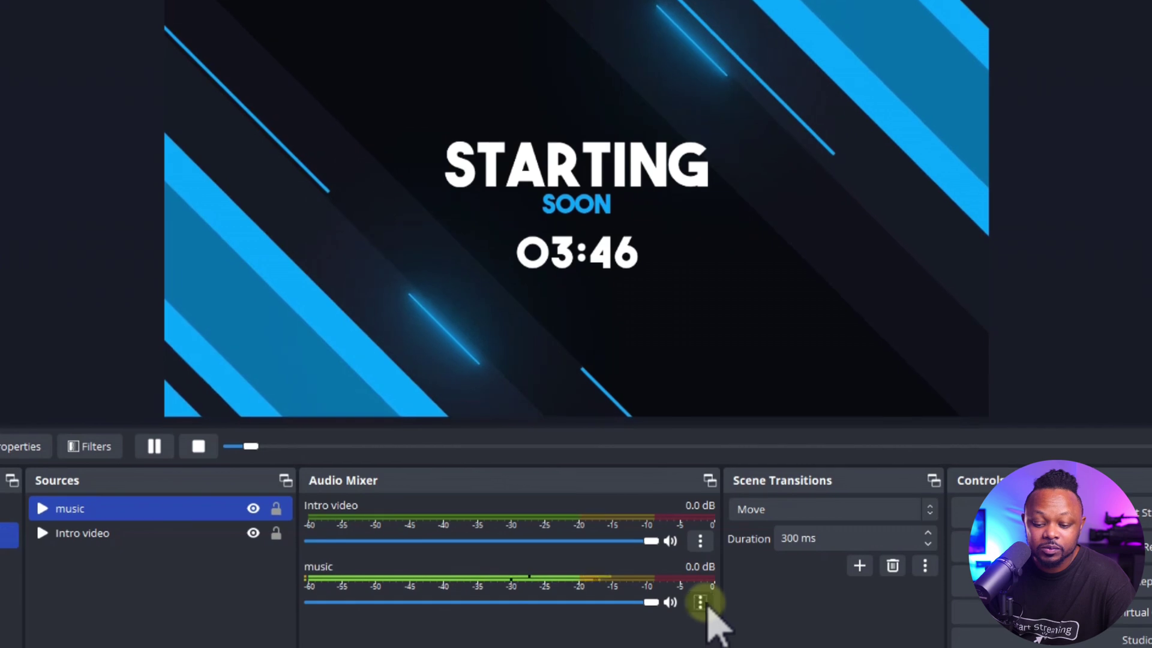
# Set the music's Audio Monitoring to Monitor and Output and lower its volume to about -18 dB
pyautogui.click(667, 513)
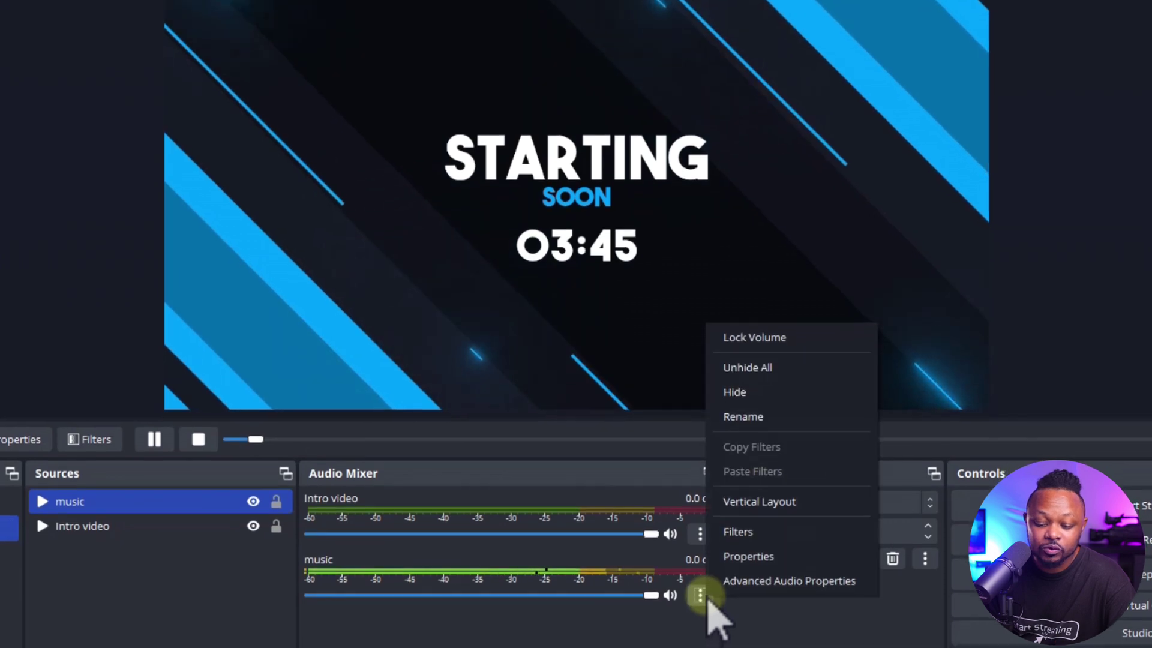
pyautogui.click(755, 568)
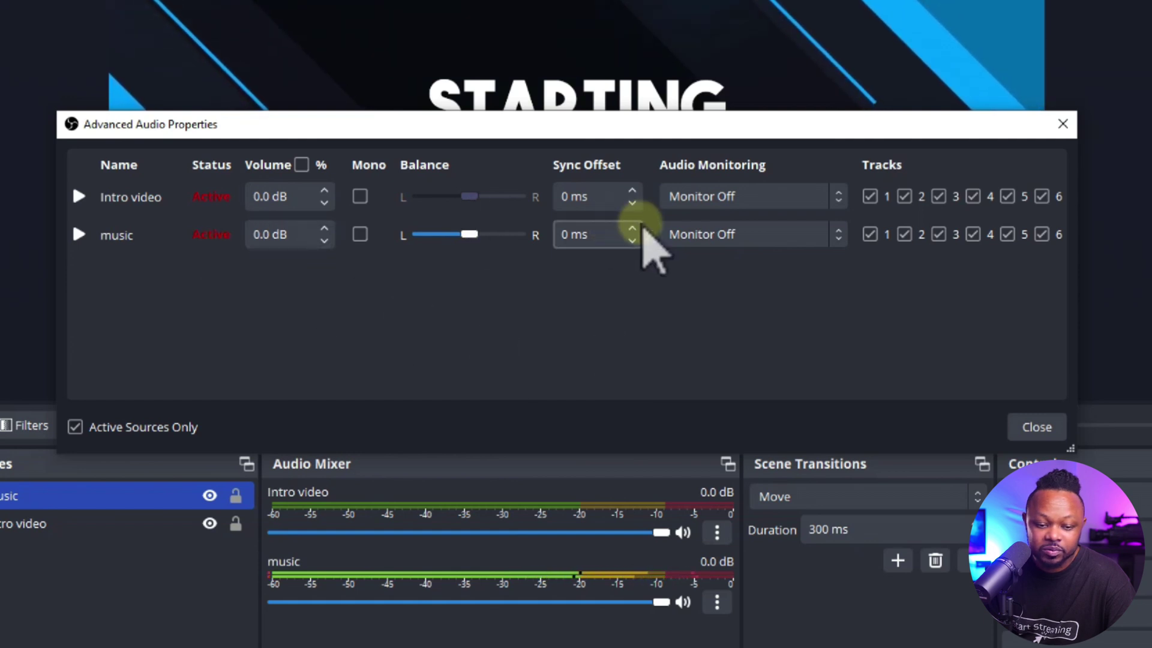
pyautogui.click(774, 234)
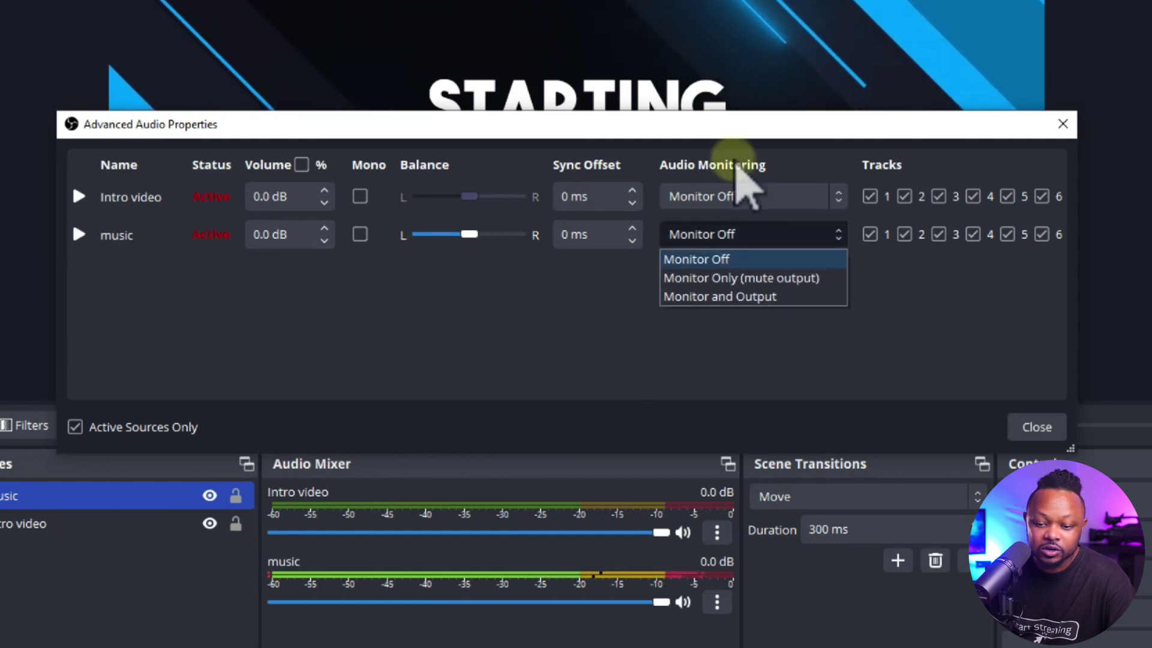
pyautogui.click(762, 297)
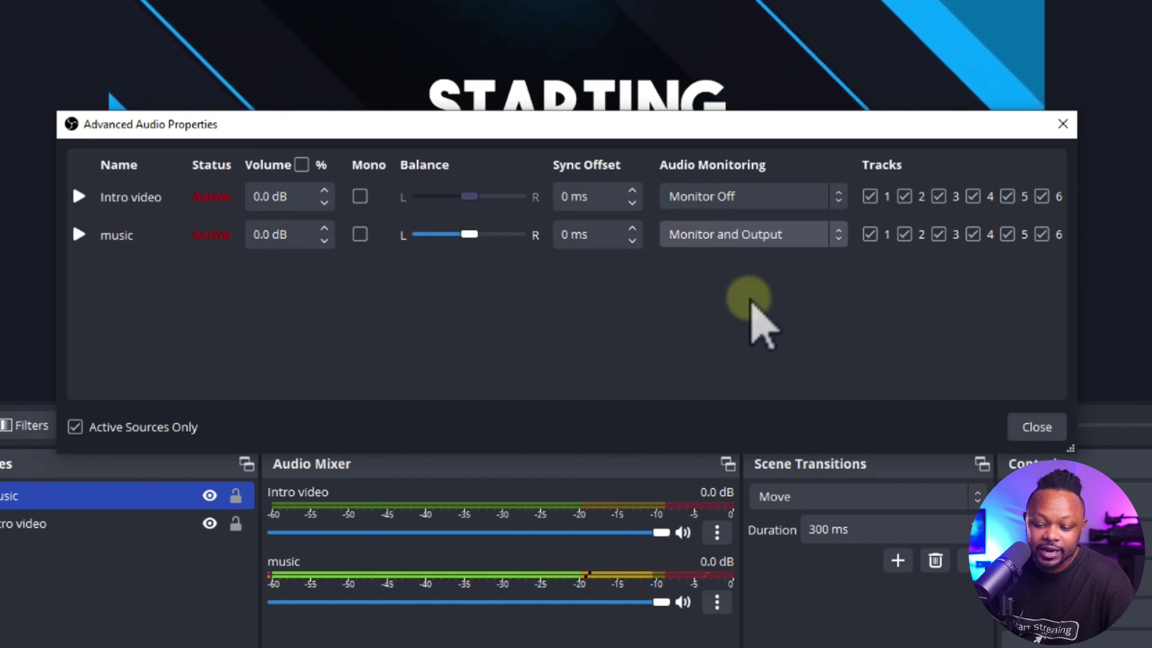
pyautogui.click(1026, 427)
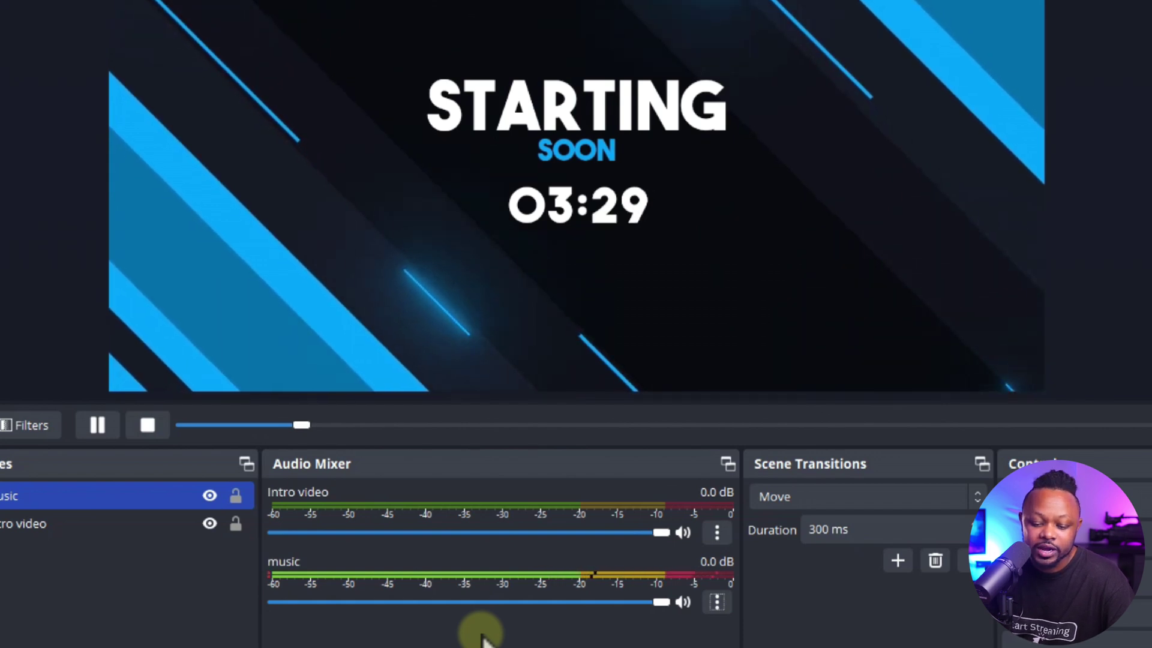
pyautogui.moveTo(661, 601); pyautogui.dragTo(477, 607)
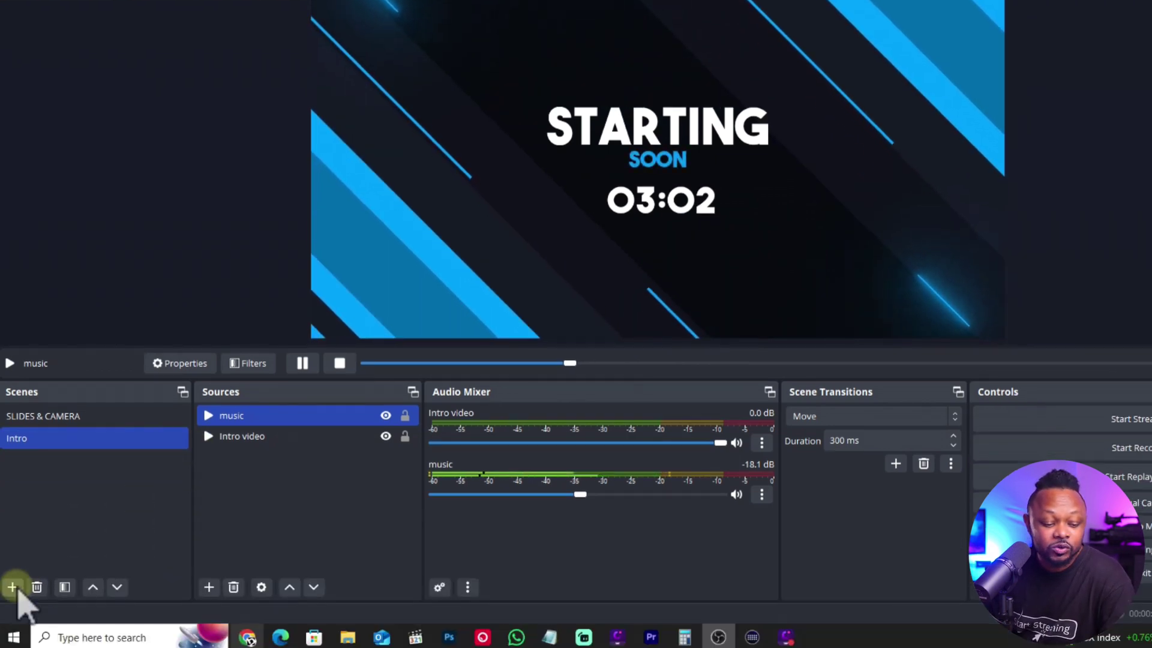
# Add a scene named Slides + Camera
pyautogui.click(14, 586)
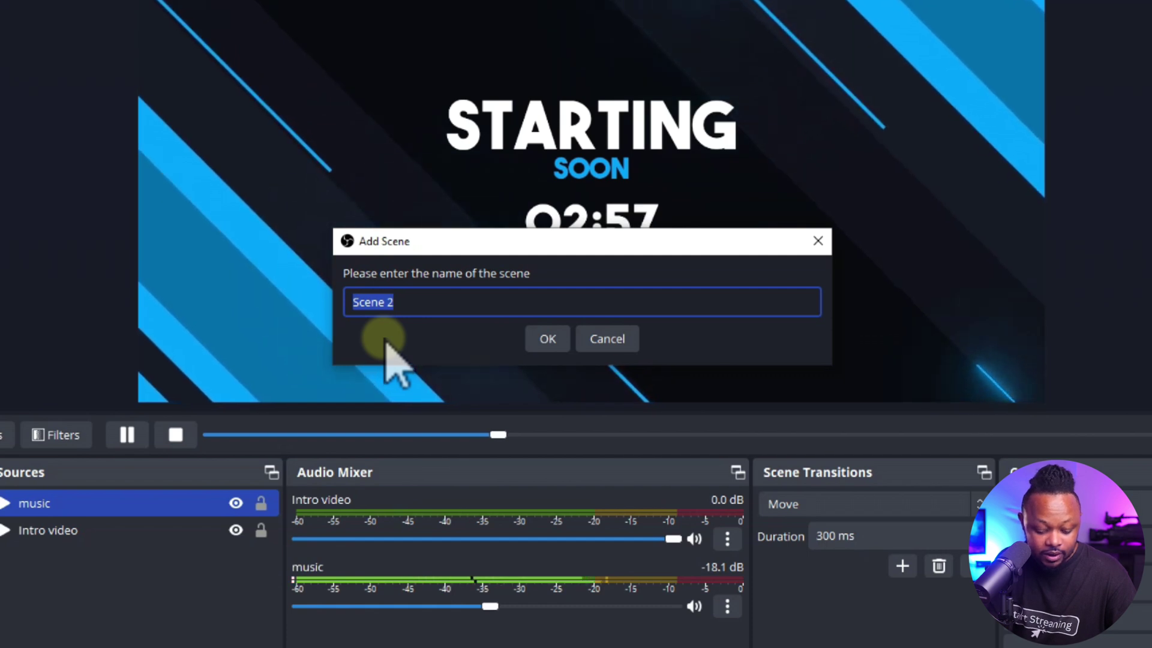
pyautogui.write('lides ')
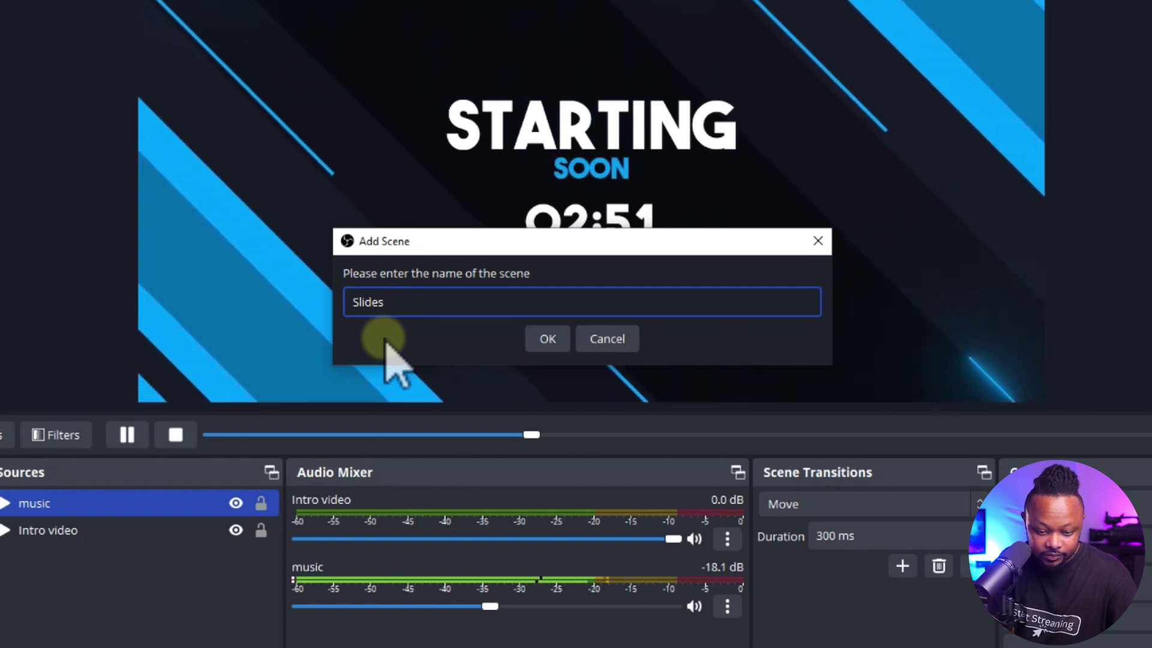
pyautogui.write('+ Camera')
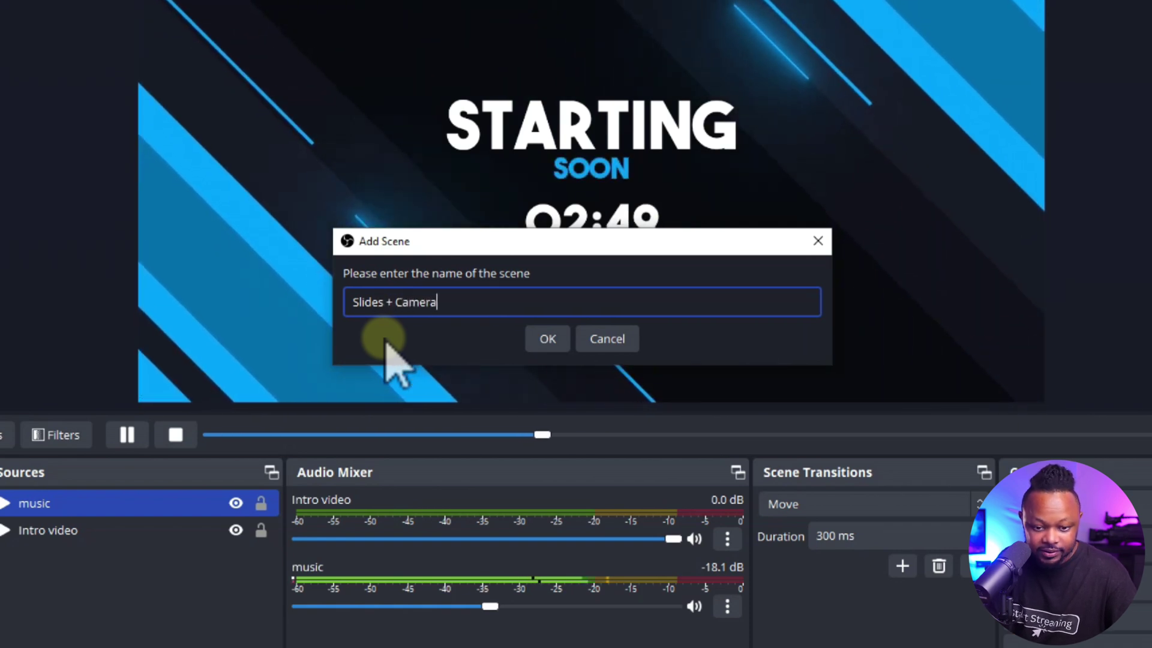
pyautogui.click(547, 338)
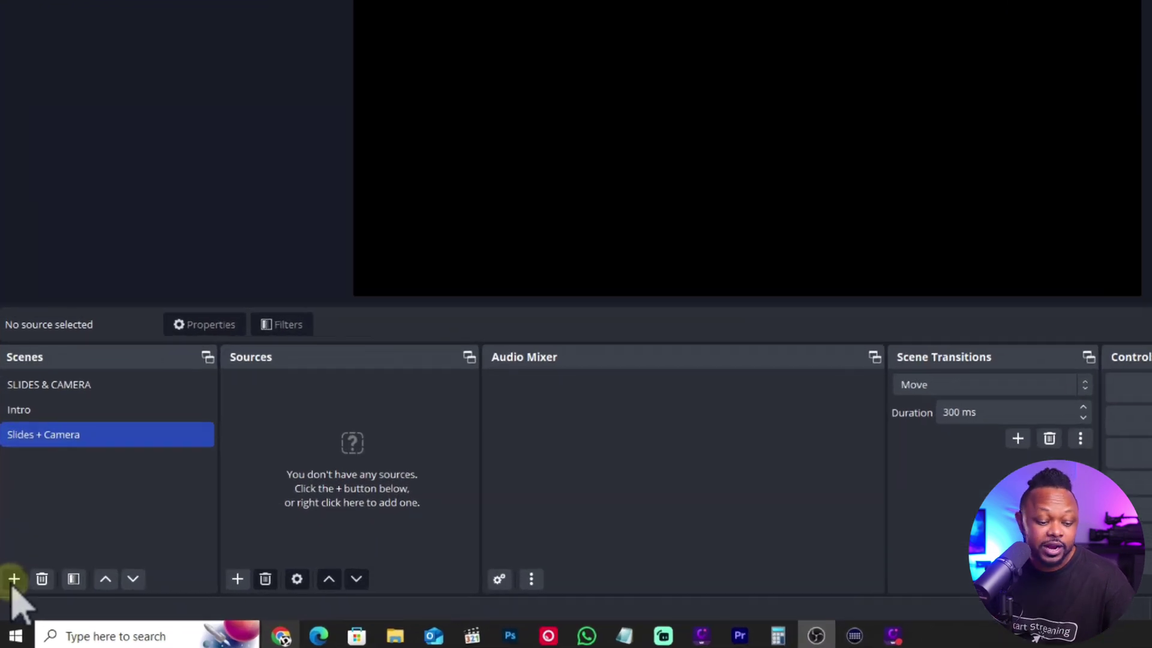
# Add a Main Camera scene and move it above Slides + Camera
pyautogui.click(12, 594)
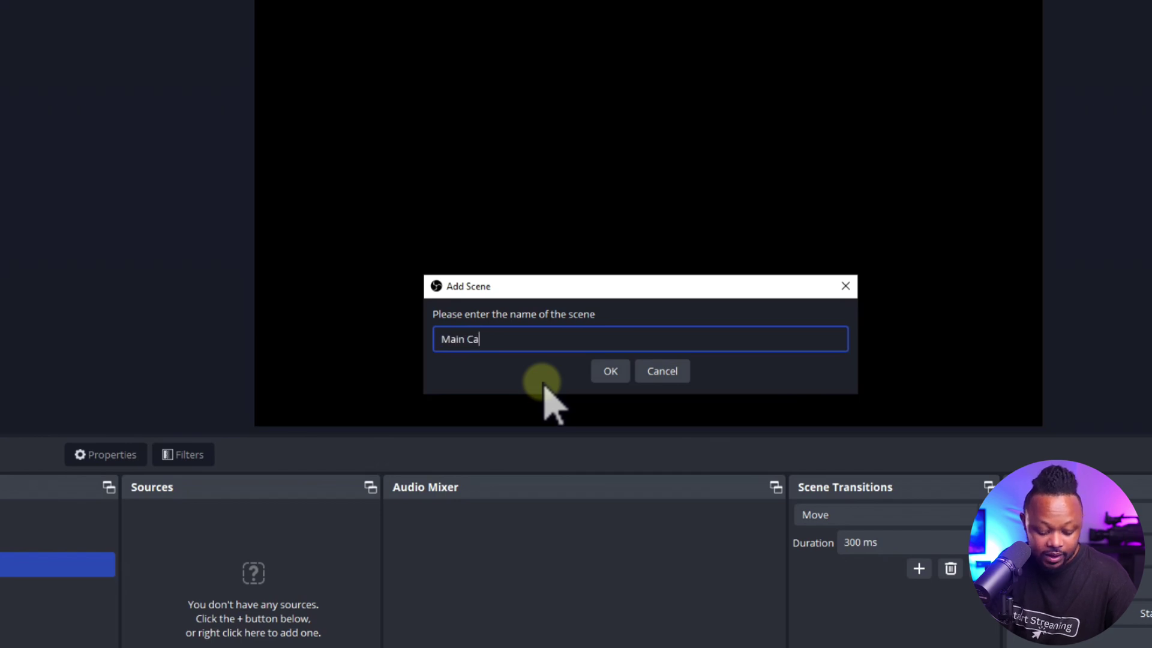
pyautogui.write('Main Camer')
pyautogui.write('a')
pyautogui.press('Return')
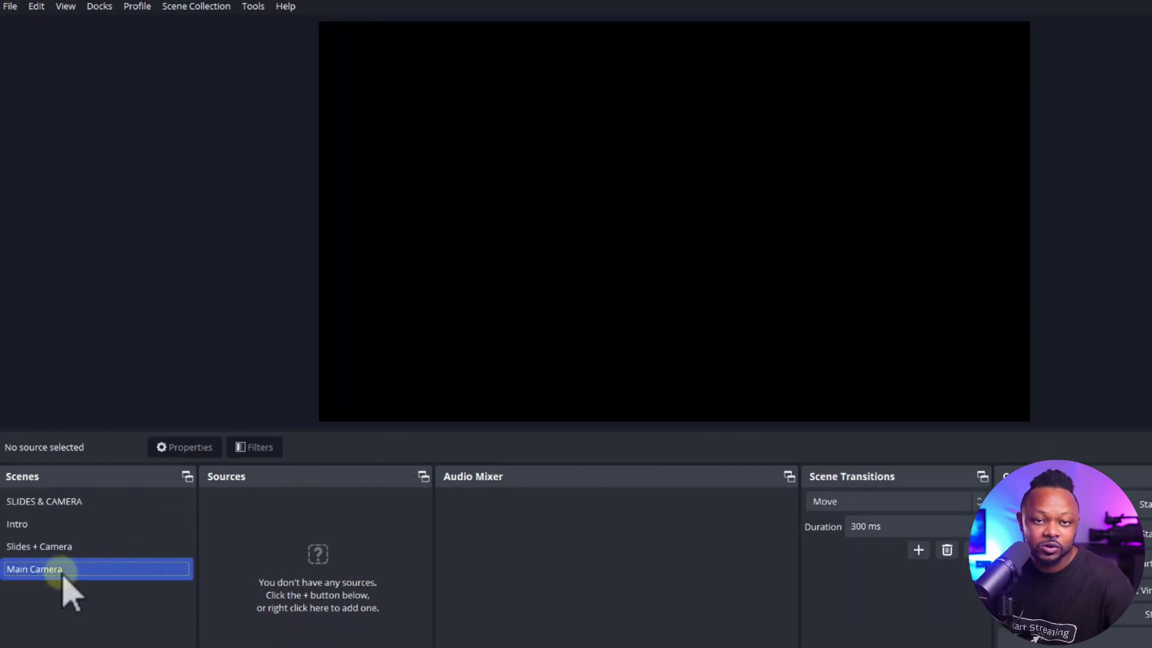
pyautogui.moveTo(63, 577); pyautogui.dragTo(76, 552)
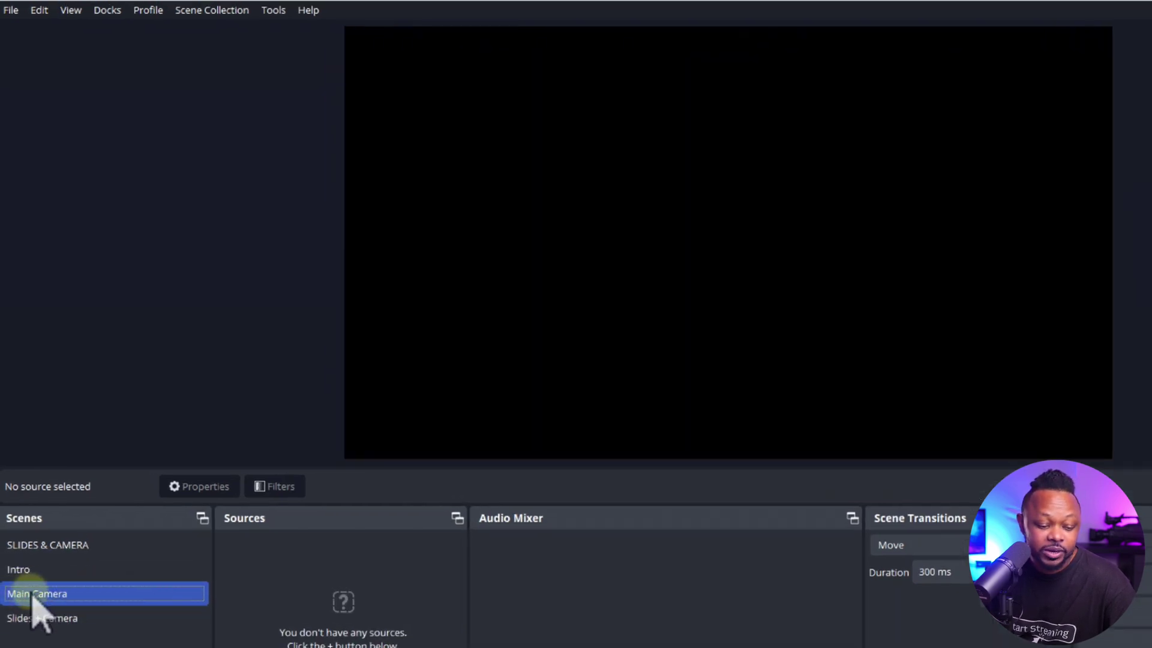
# Switch between the Intro, Main Camera and Slides + Camera scenes, ending on Main Camera
pyautogui.click(30, 569)
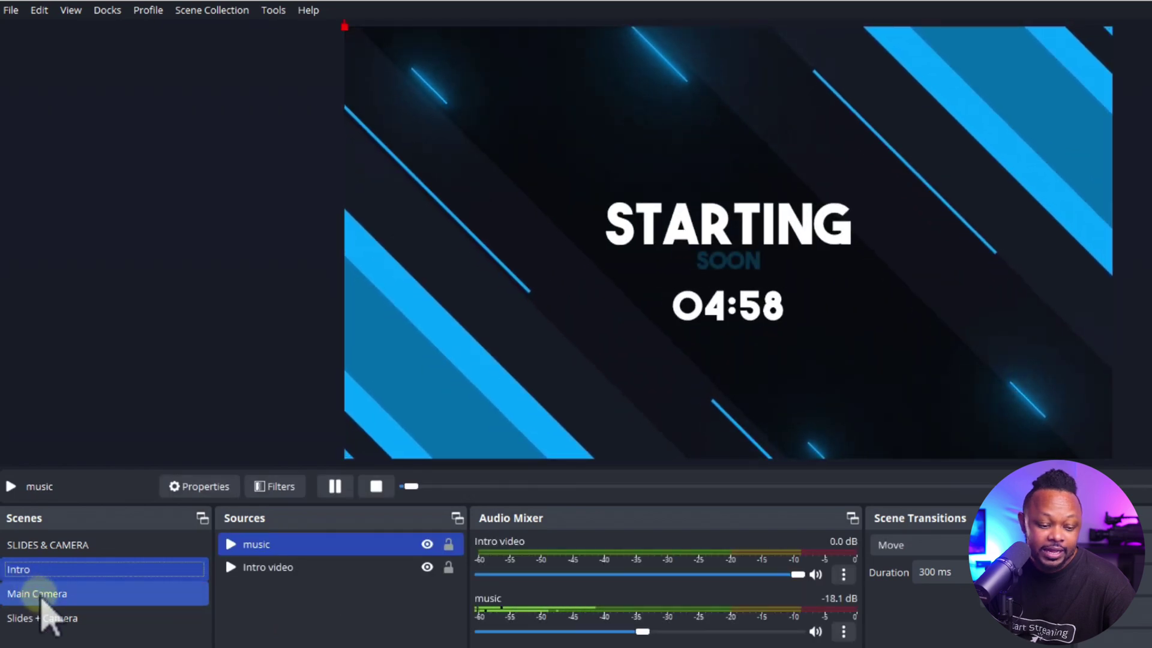
pyautogui.click(40, 595)
pyautogui.click(42, 573)
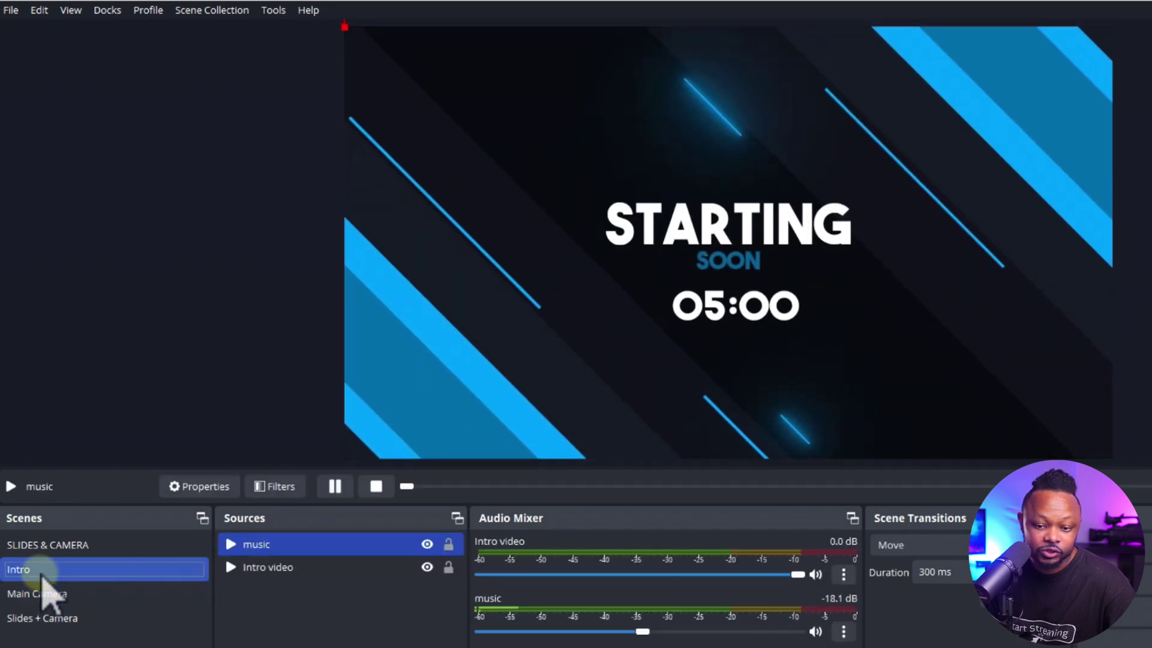
pyautogui.click(43, 595)
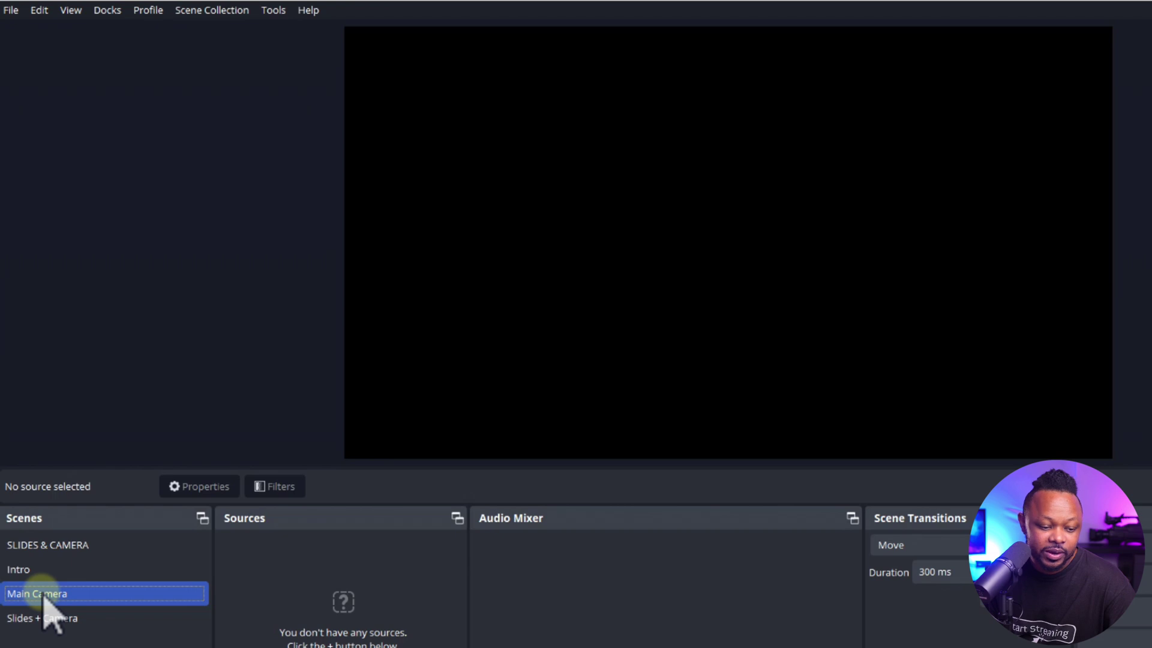
pyautogui.click(49, 619)
pyautogui.click(46, 596)
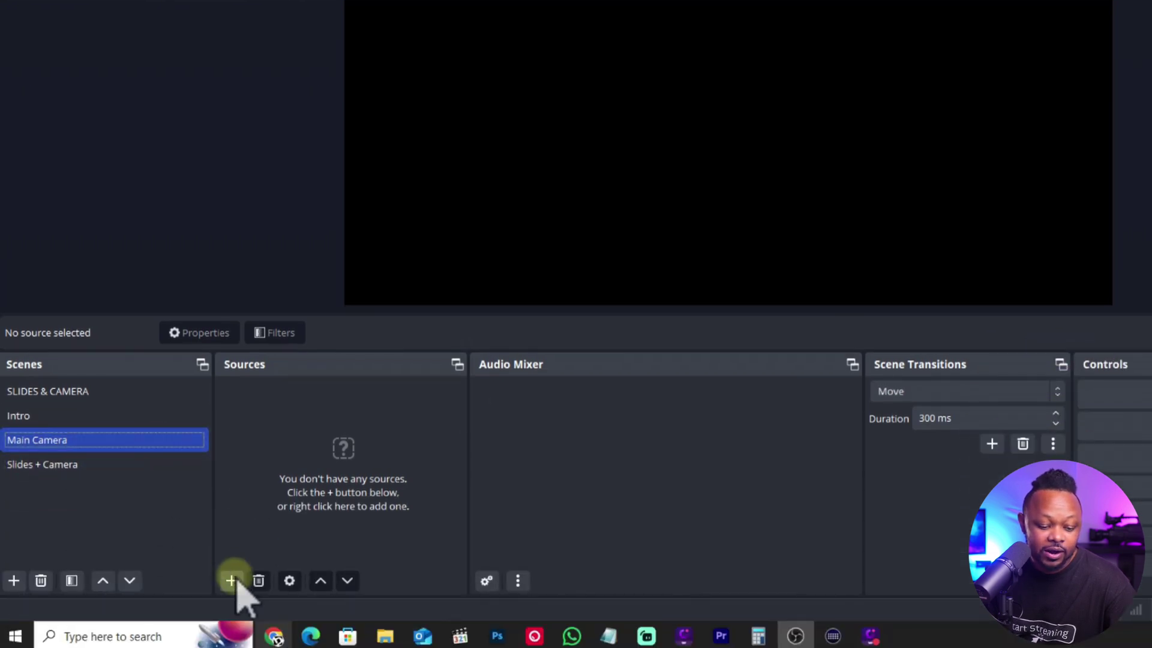
# Add a Video Capture Device named camera using Streamlabs Desktop Virtual Webcam at custom 1920x1080
pyautogui.click(233, 581)
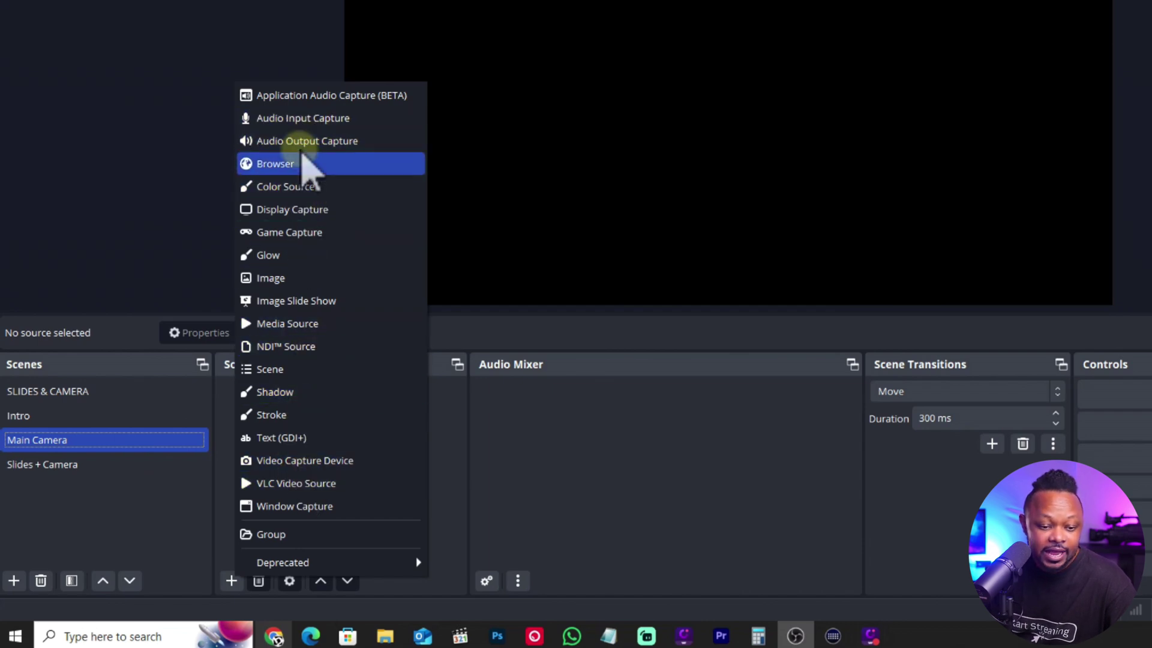
pyautogui.click(324, 461)
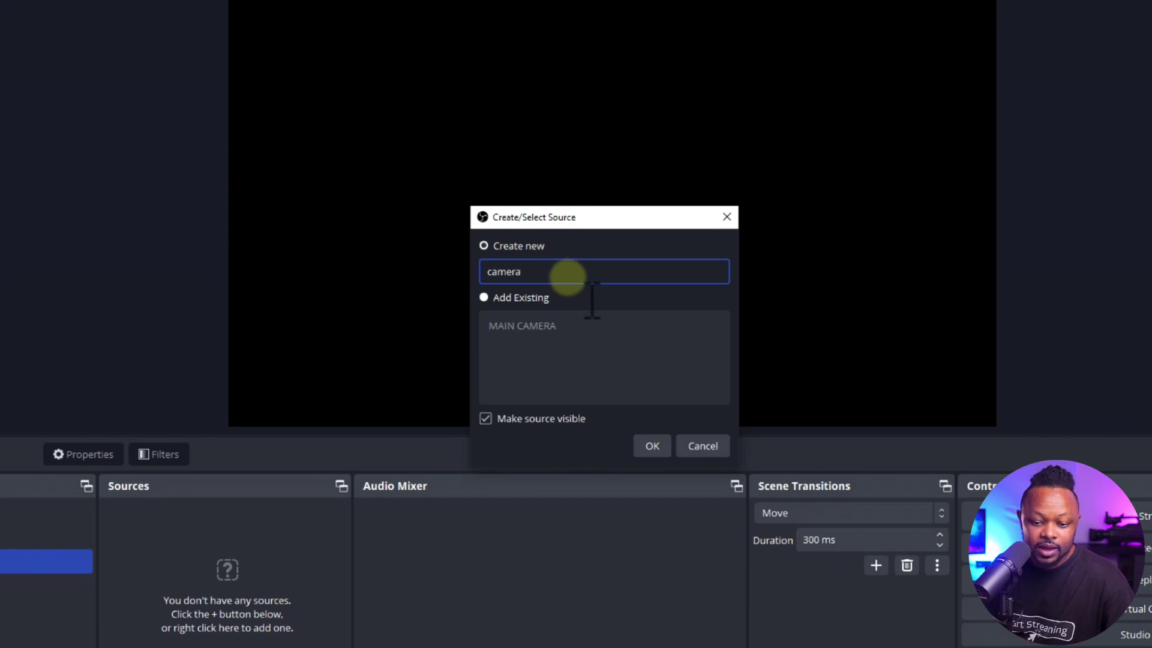
pyautogui.click(652, 446)
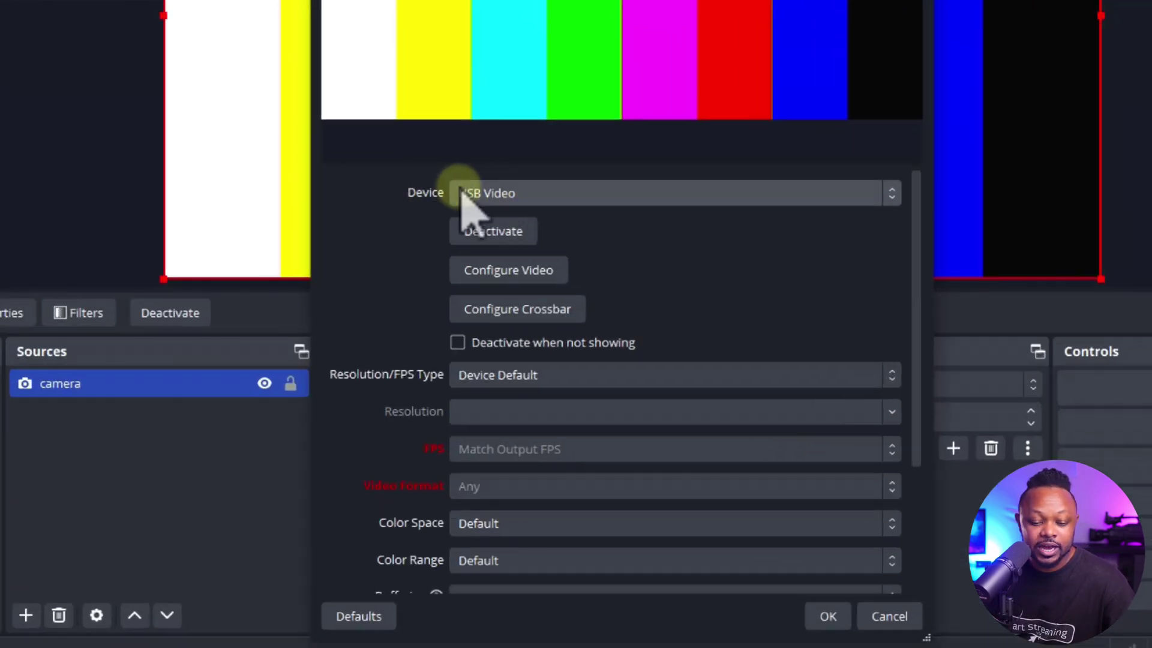
pyautogui.click(480, 193)
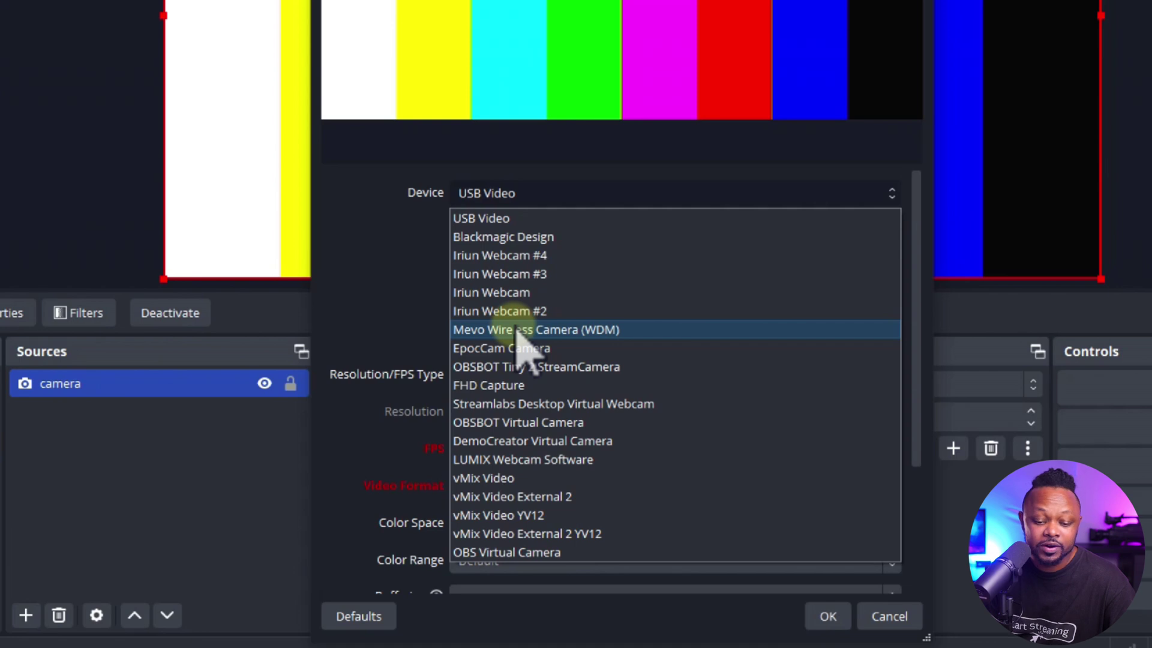
pyautogui.click(517, 404)
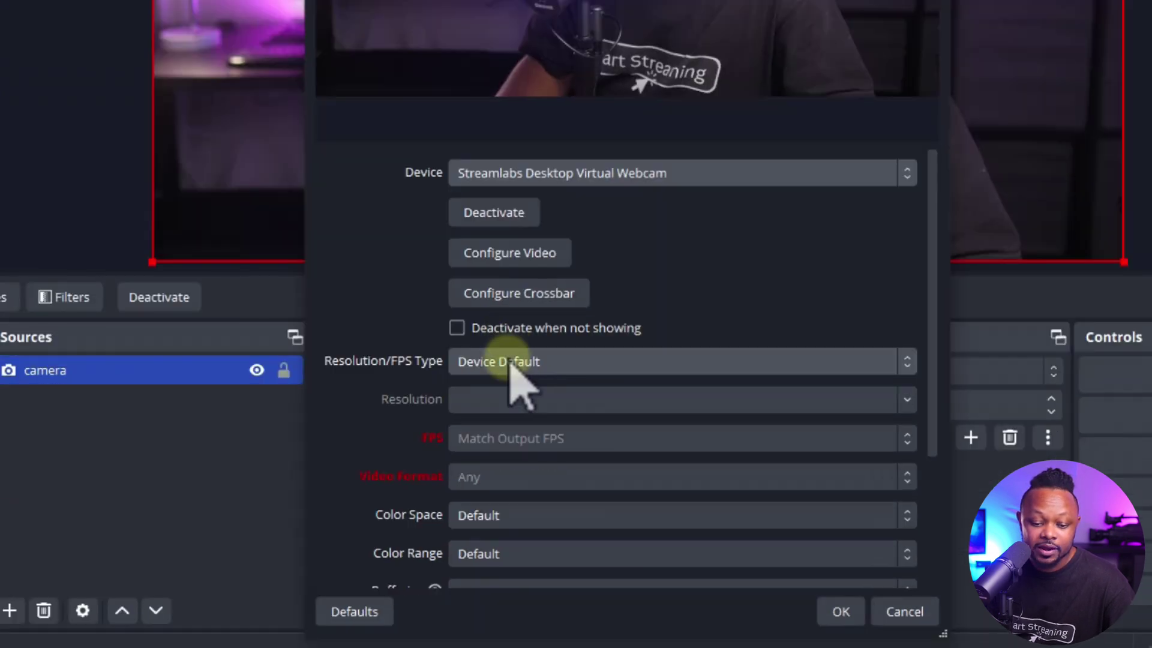
pyautogui.click(528, 503)
pyautogui.click(524, 537)
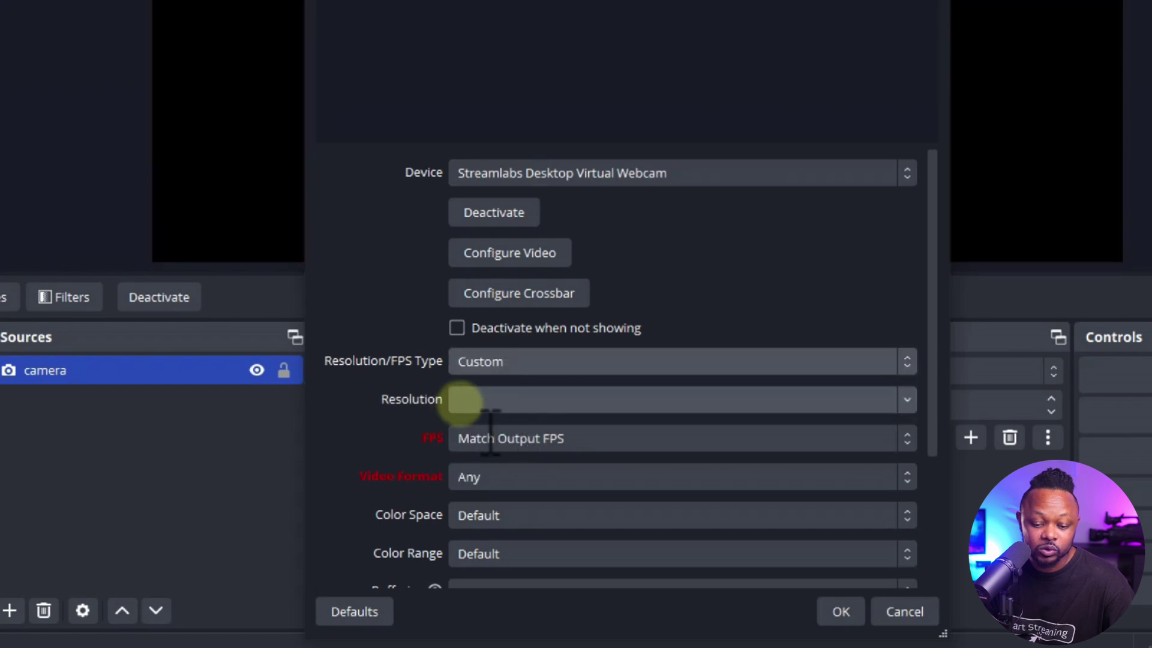
pyautogui.click(905, 399)
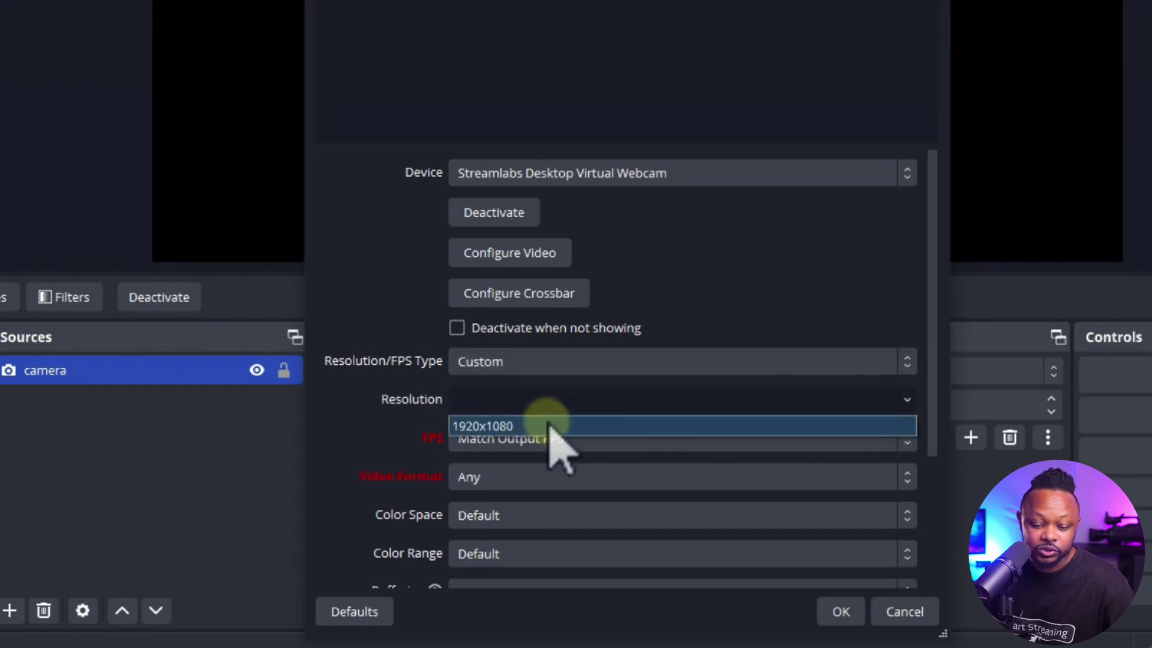
pyautogui.click(547, 426)
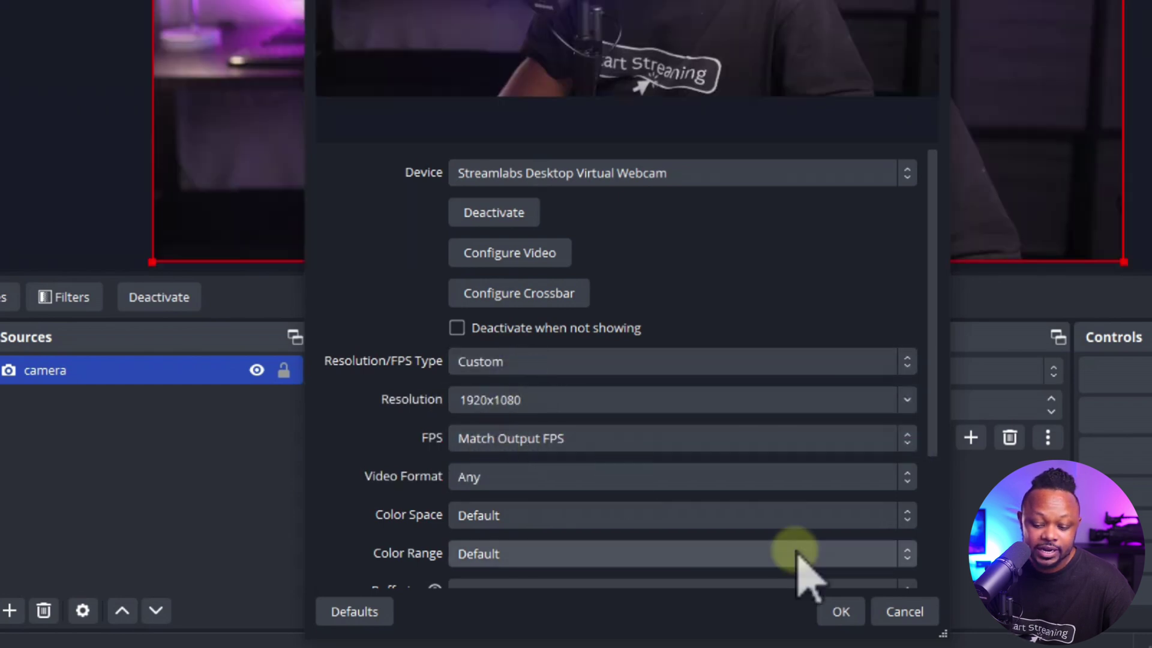
pyautogui.click(842, 613)
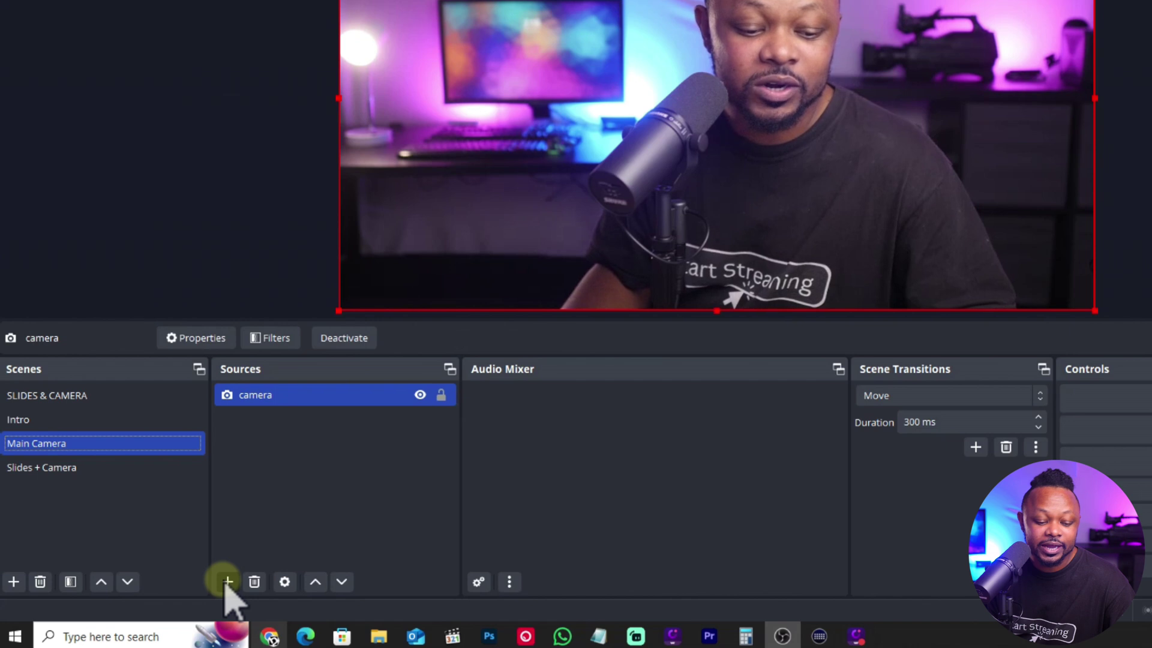
pyautogui.click(227, 582)
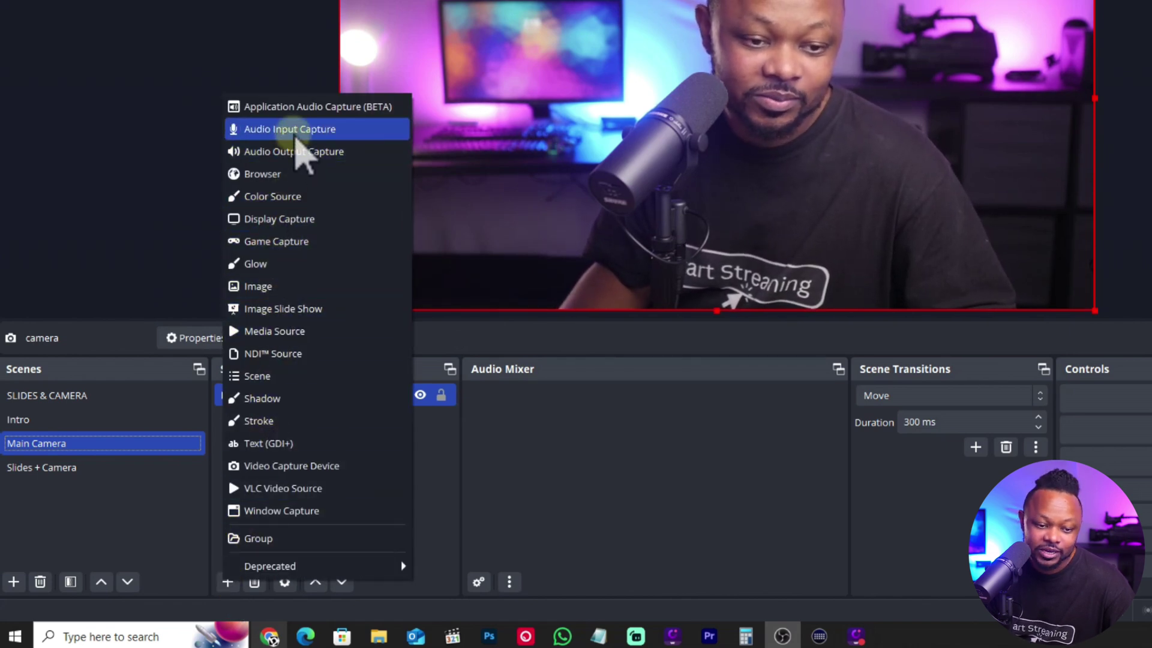
pyautogui.click(297, 135)
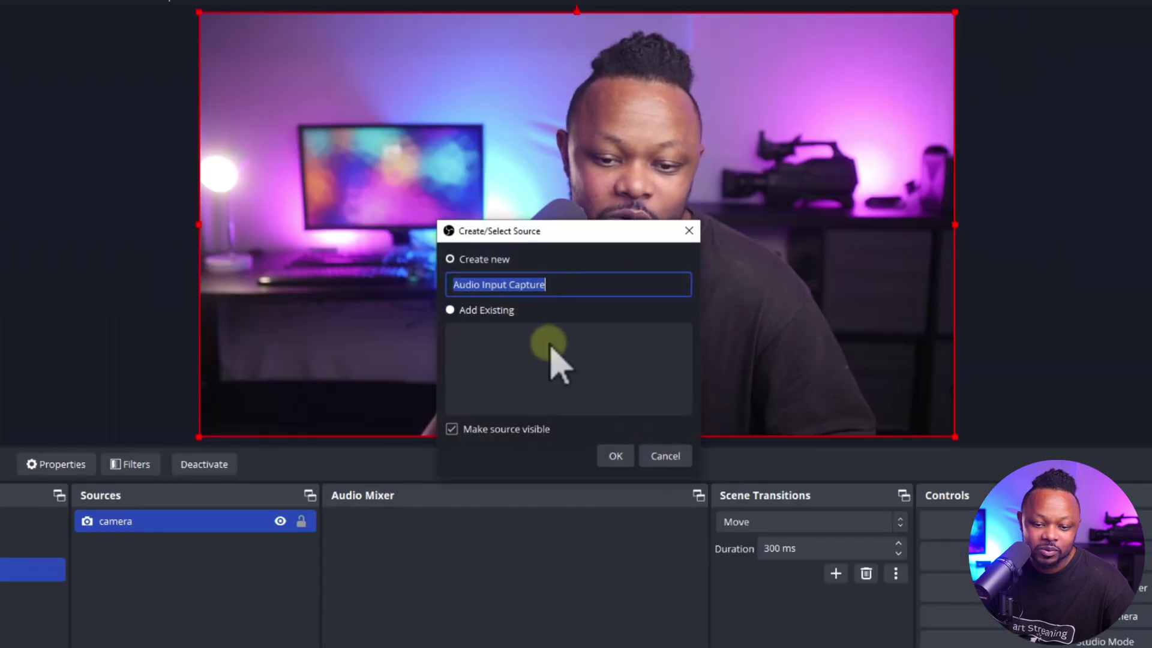
pyautogui.click(613, 457)
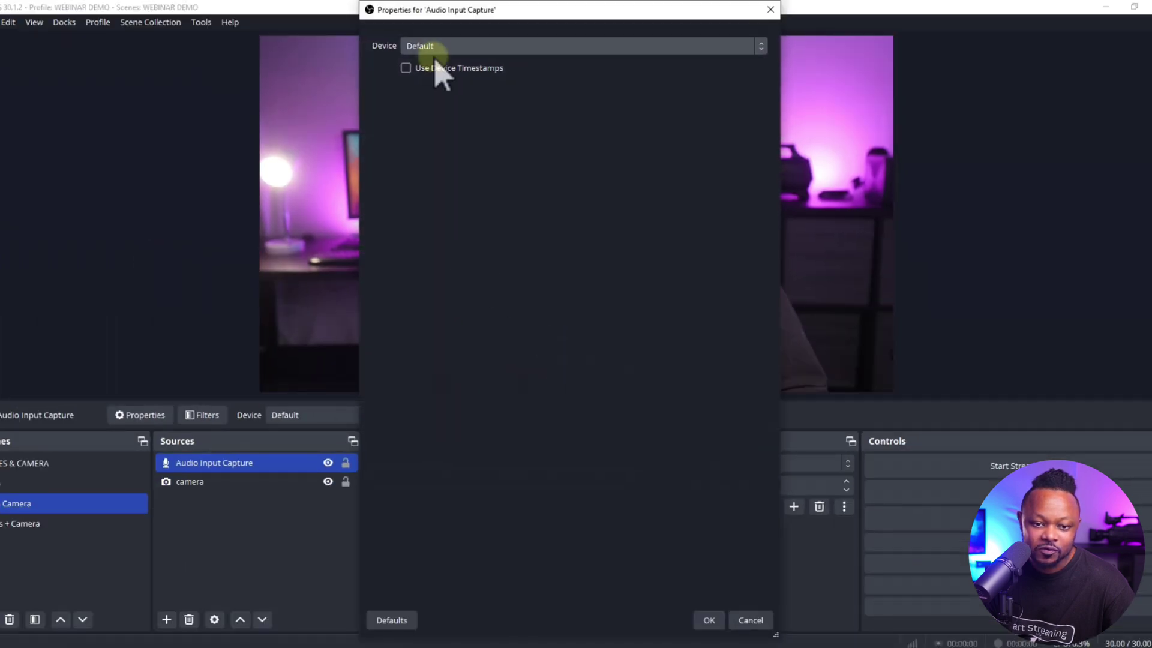
pyautogui.click(433, 48)
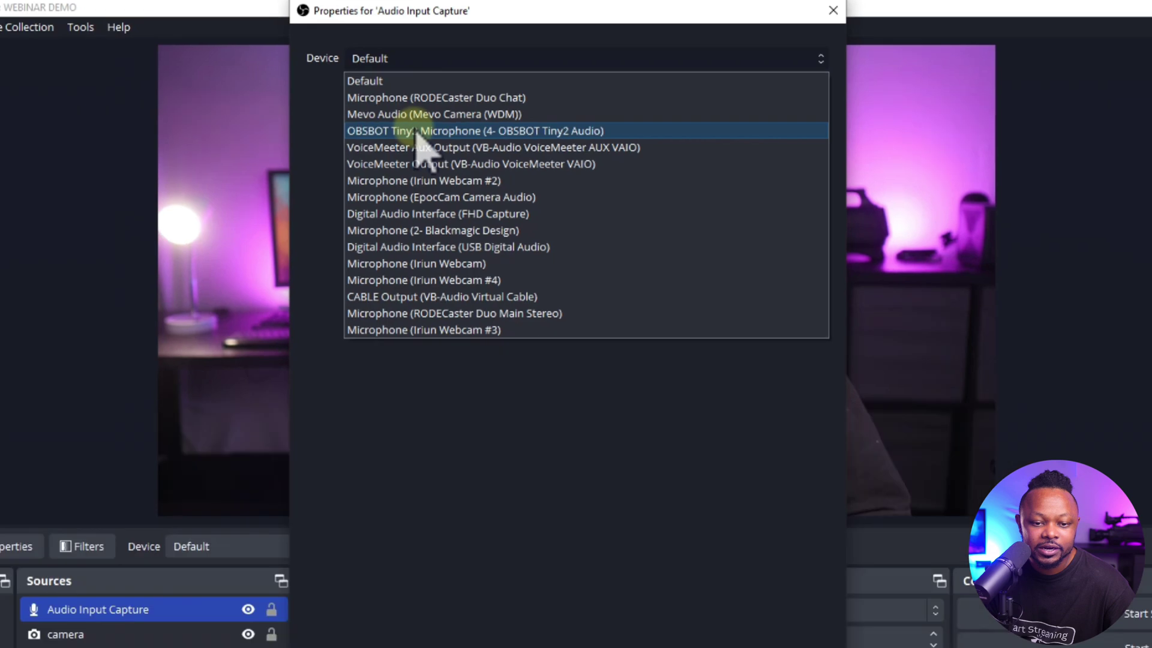
pyautogui.click(400, 146)
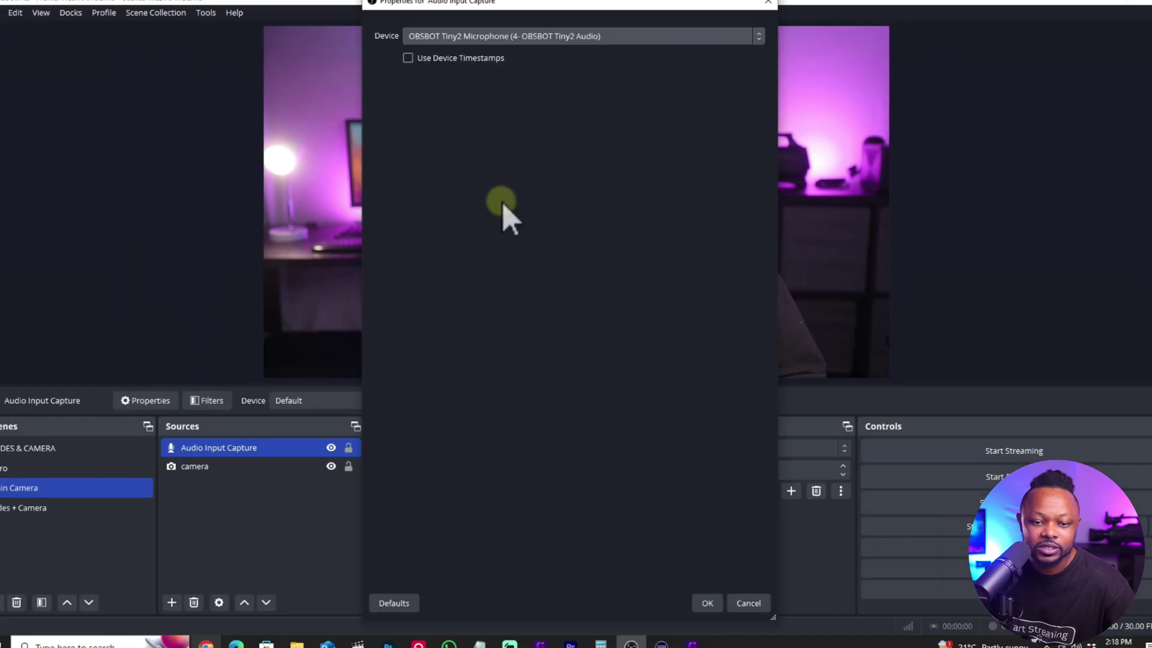
pyautogui.click(707, 603)
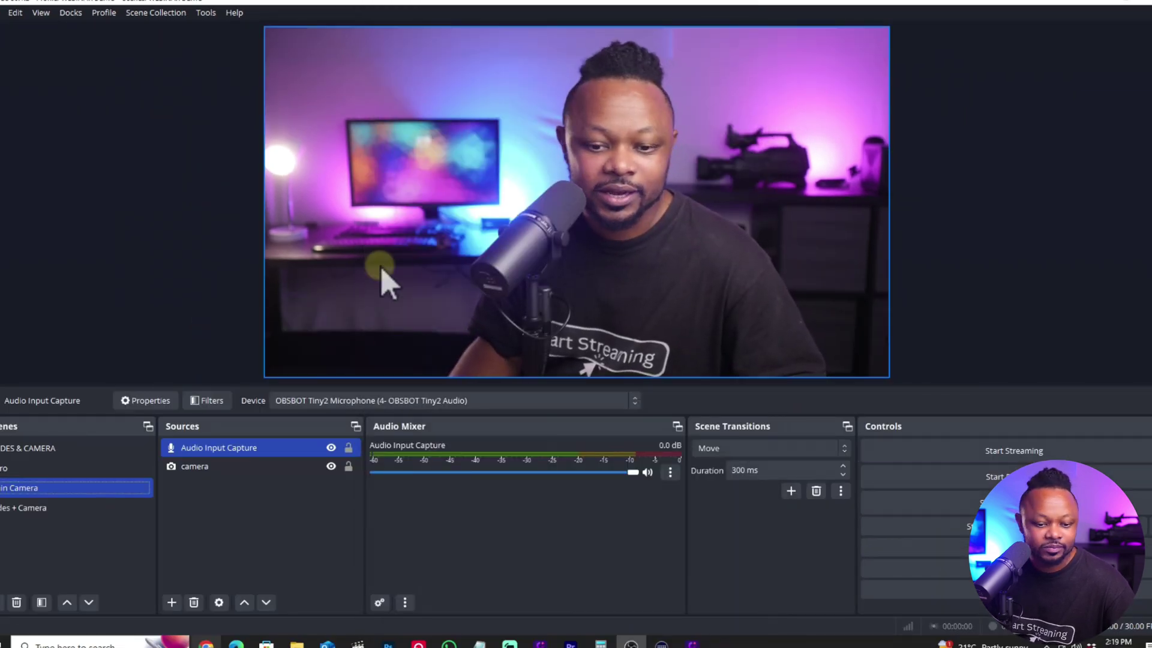
pyautogui.keyDown('ctrl'); pyautogui.click(306, 465); pyautogui.keyUp('ctrl')
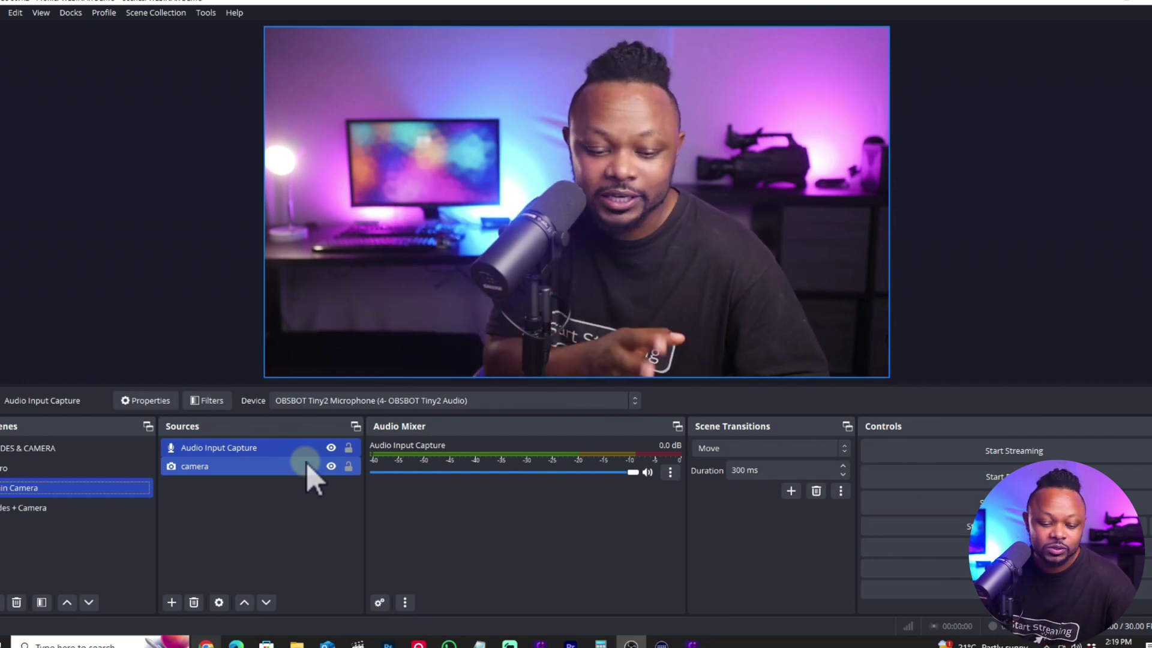
pyautogui.keyDown('ctrl'); pyautogui.click(274, 473); pyautogui.keyUp('ctrl')
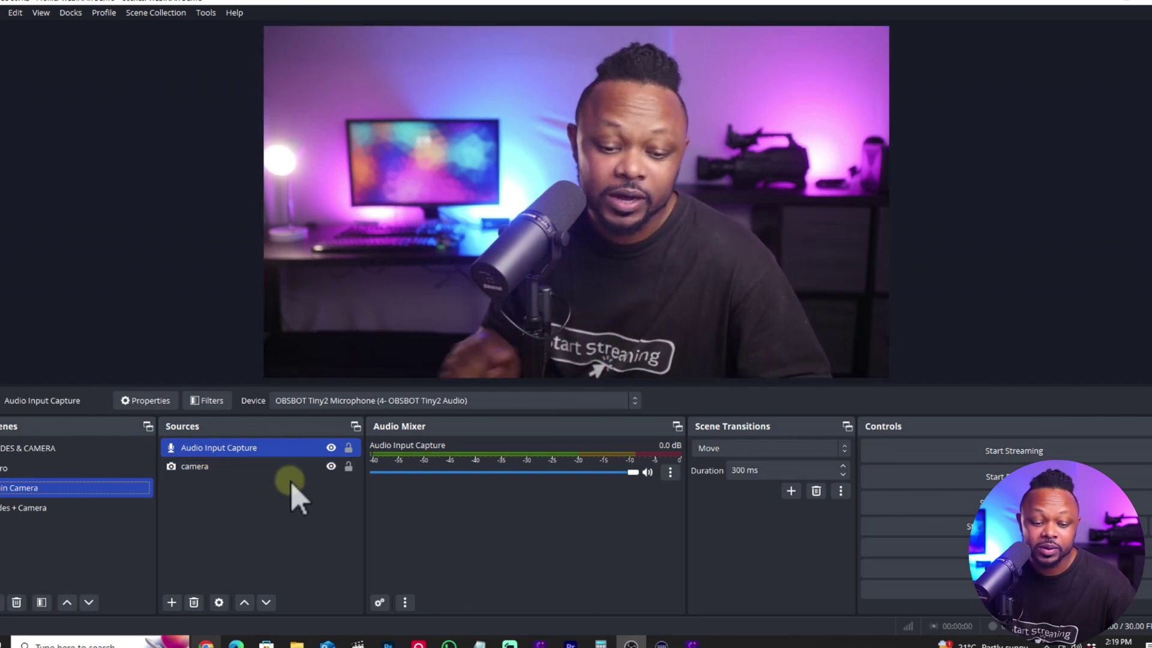
pyautogui.click(233, 469)
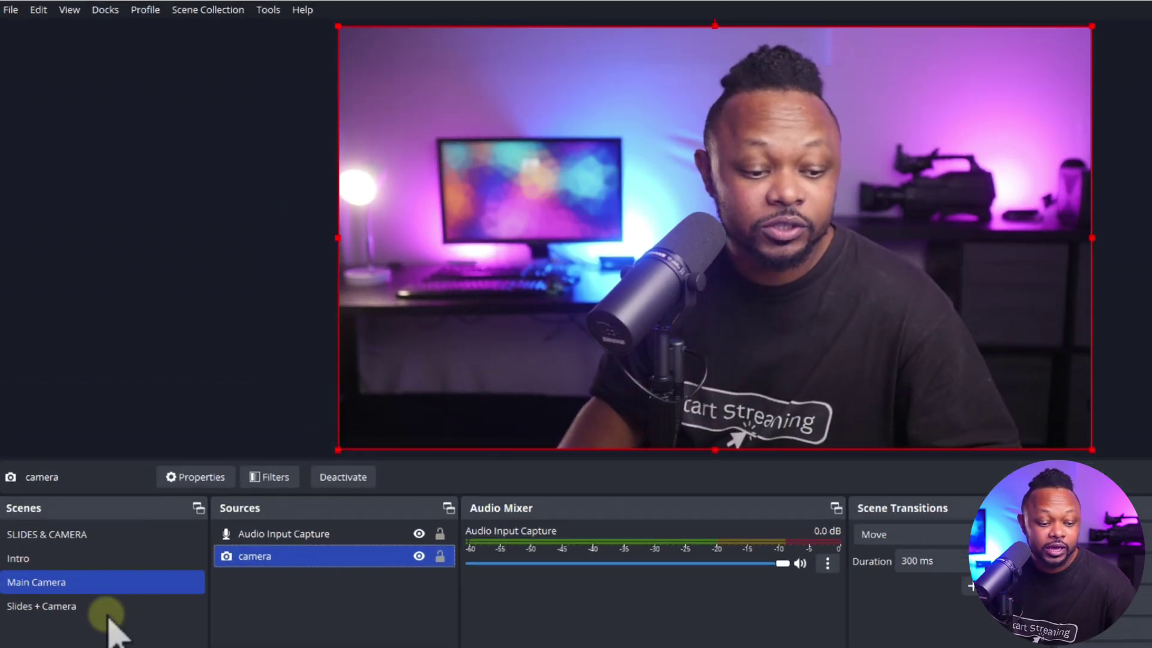
# Set the scene transition to Cut, test it between Intro and Main Camera, then open Slides + Camera
pyautogui.click(84, 556)
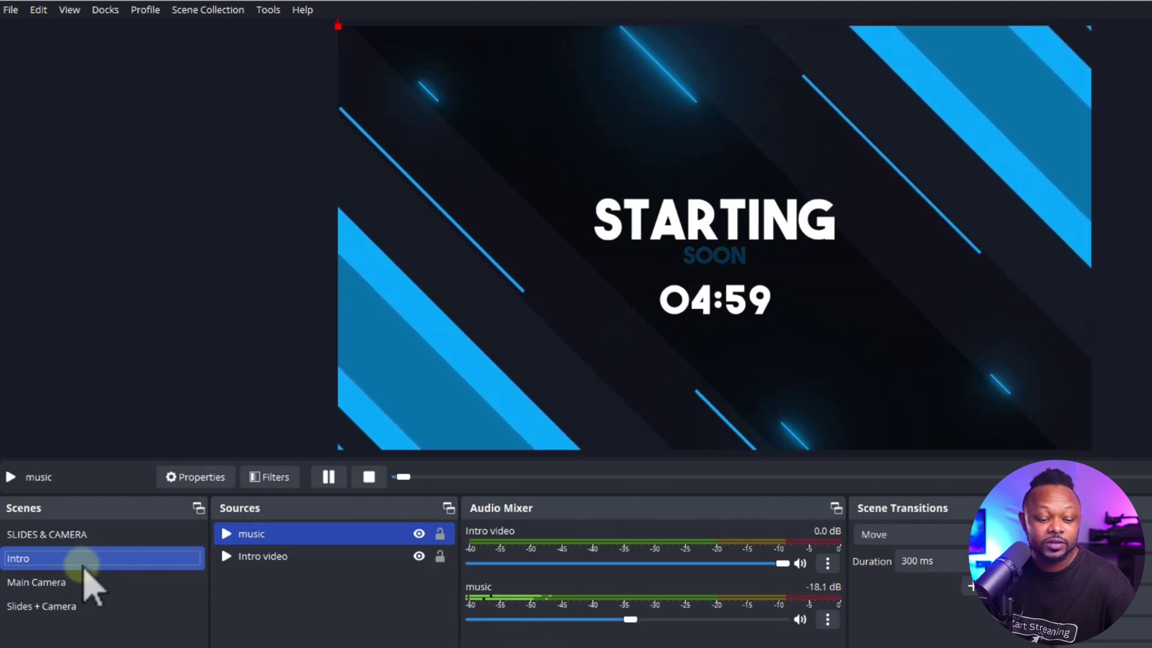
pyautogui.click(84, 580)
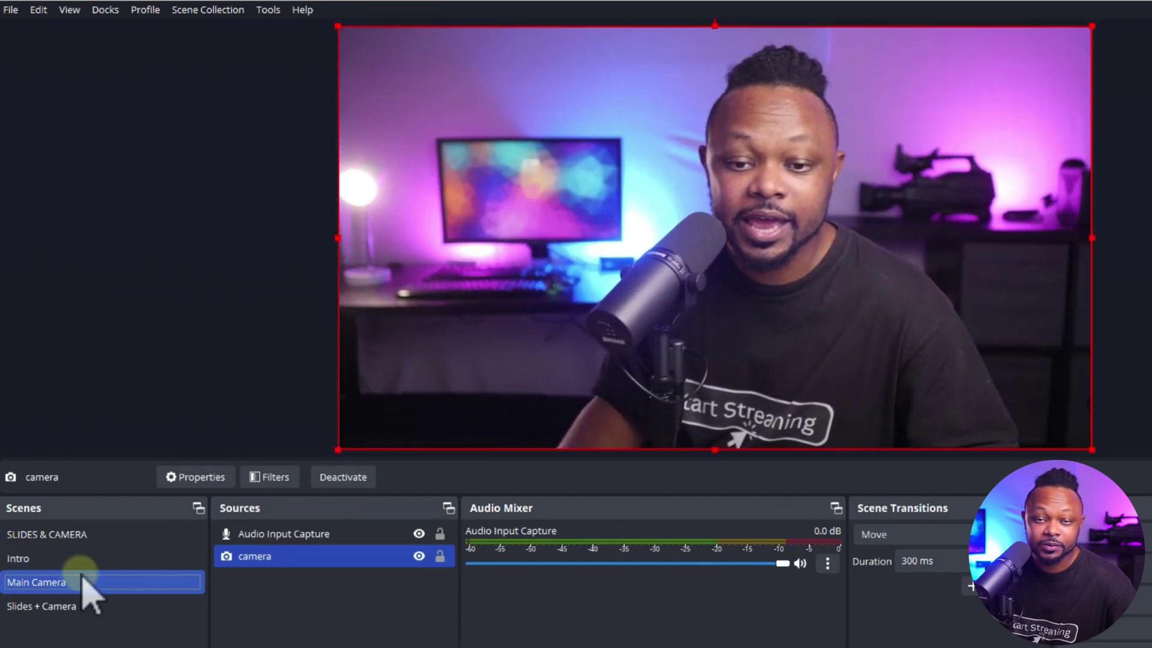
pyautogui.click(912, 534)
pyautogui.click(884, 547)
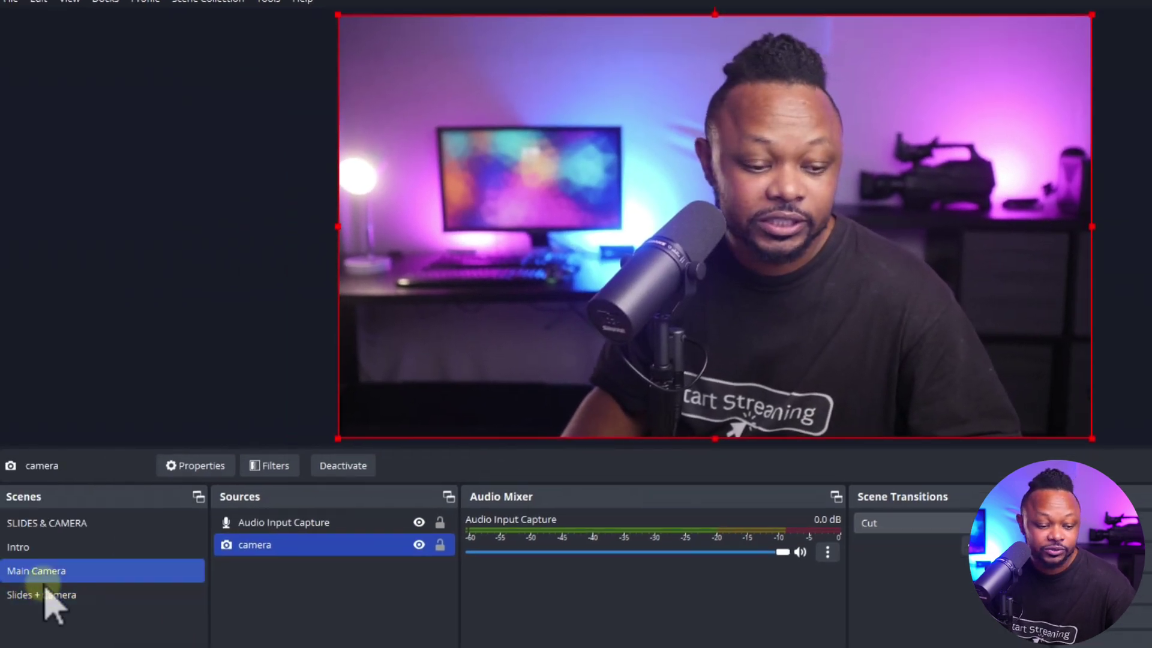
pyautogui.click(78, 547)
pyautogui.click(72, 568)
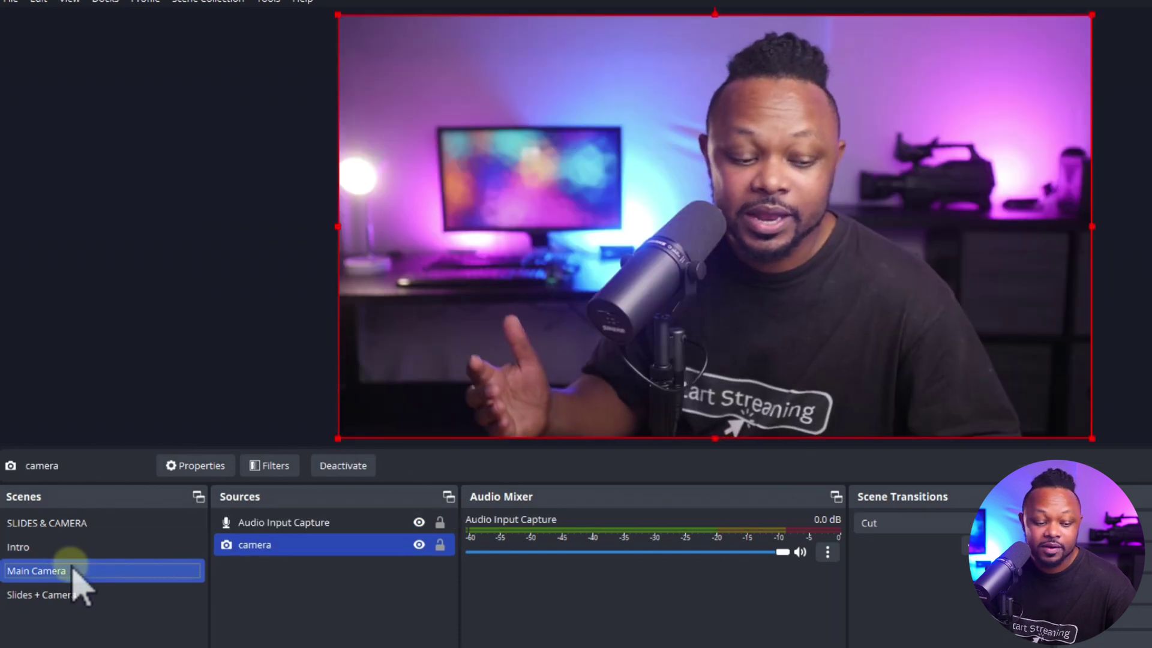
pyautogui.click(78, 595)
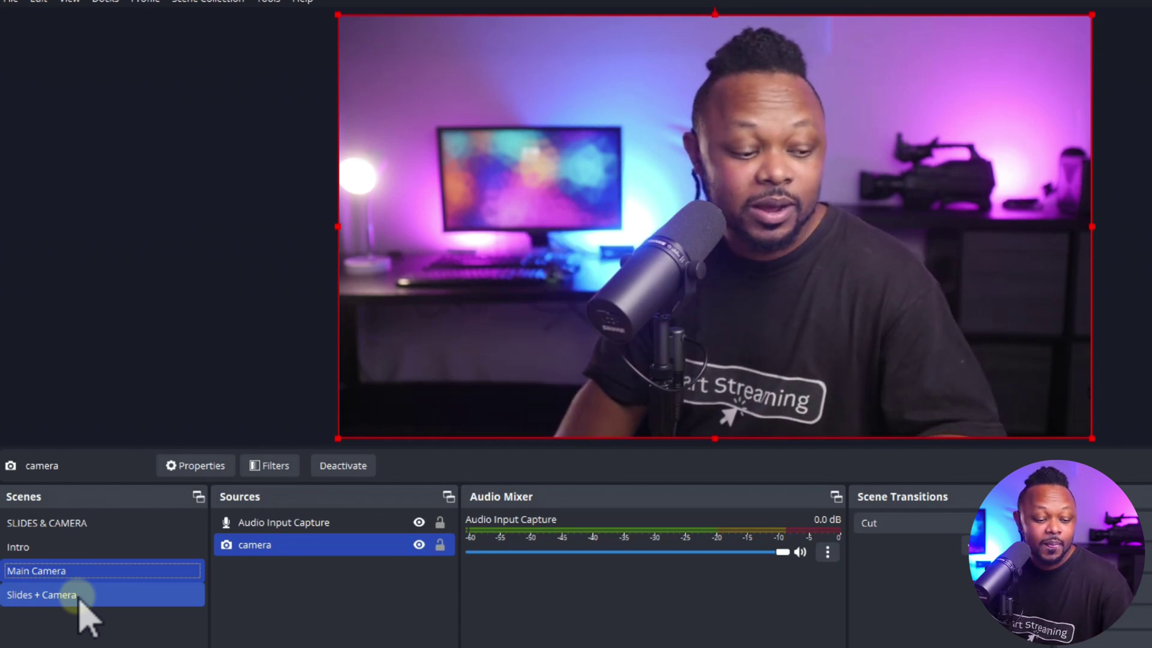
pyautogui.click(78, 594)
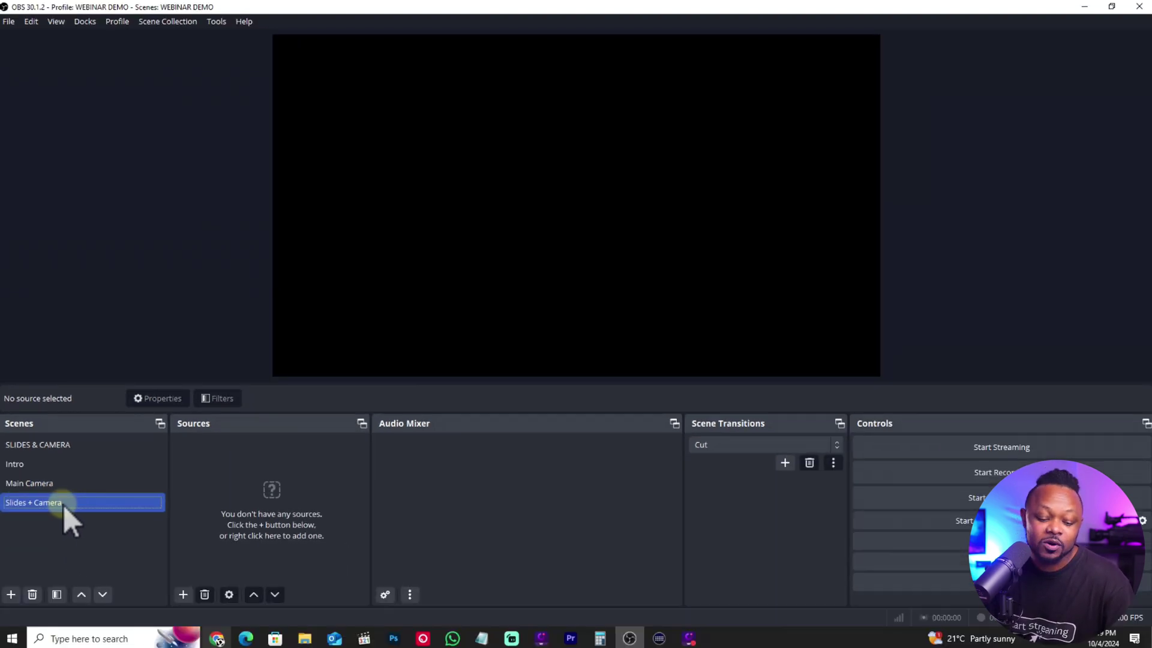
# Close the Modern Online Webinar Presentation template preview in Chrome's Canva tab and switch to File Explorer
pyautogui.click(219, 638)
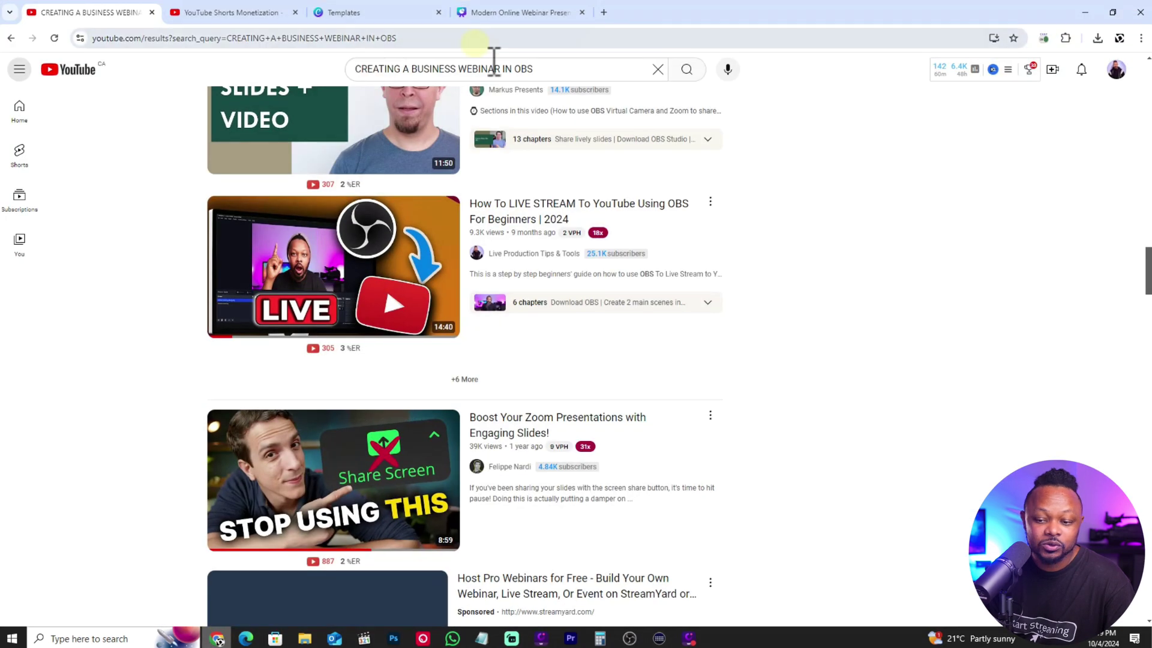
pyautogui.click(330, 12)
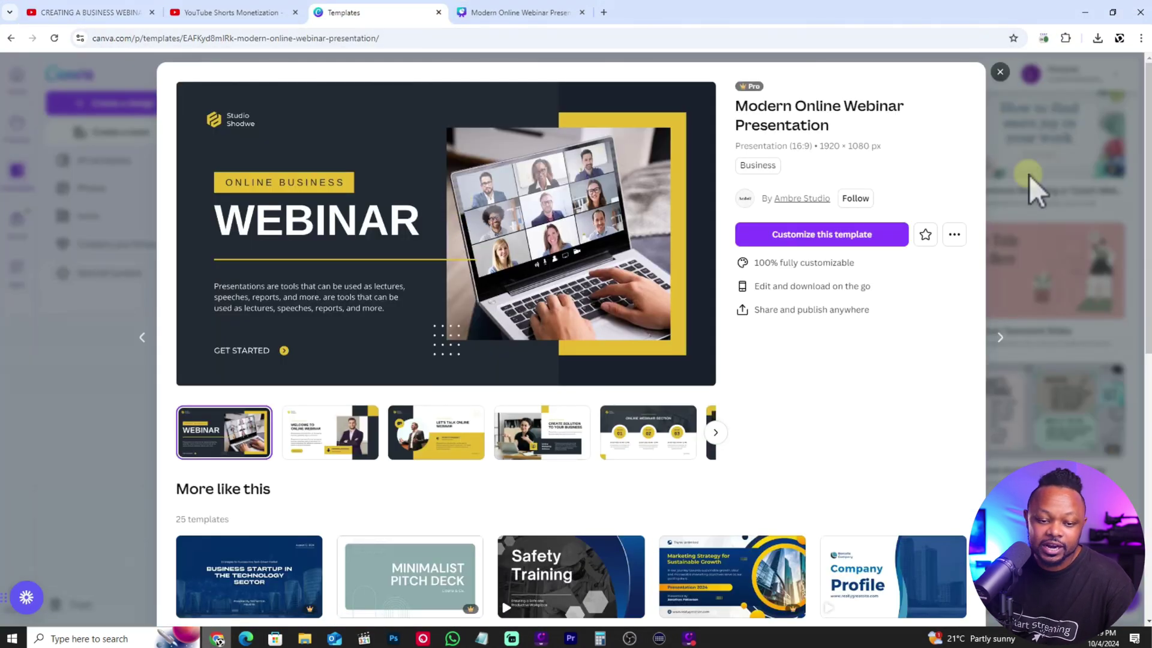
pyautogui.click(1000, 73)
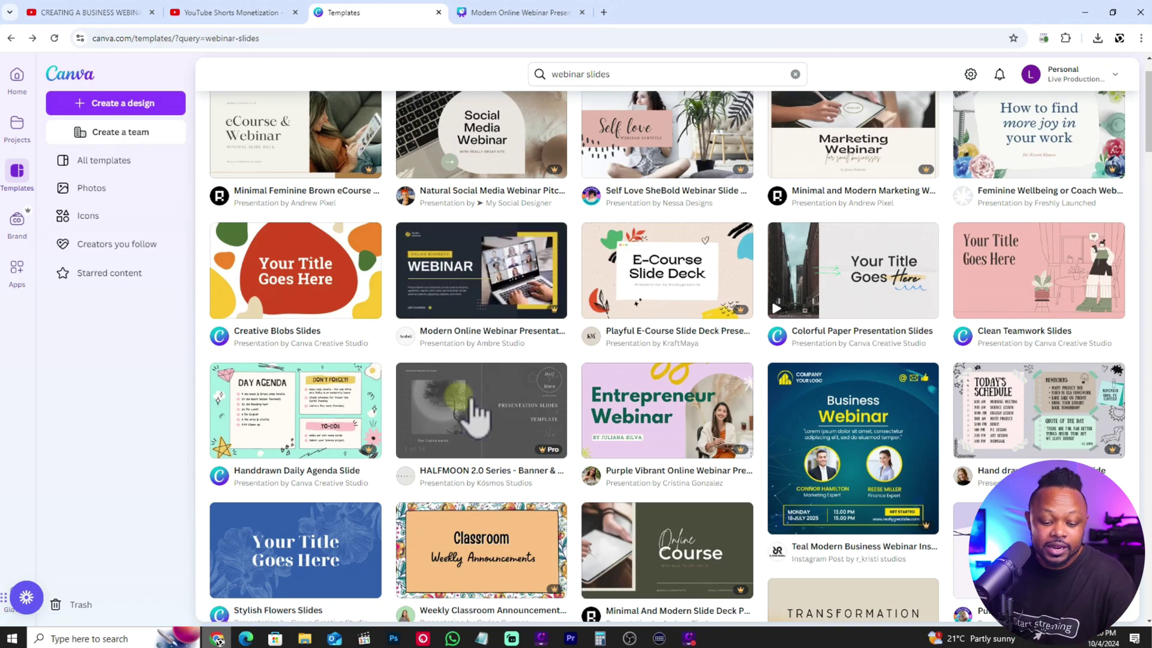
pyautogui.click(305, 638)
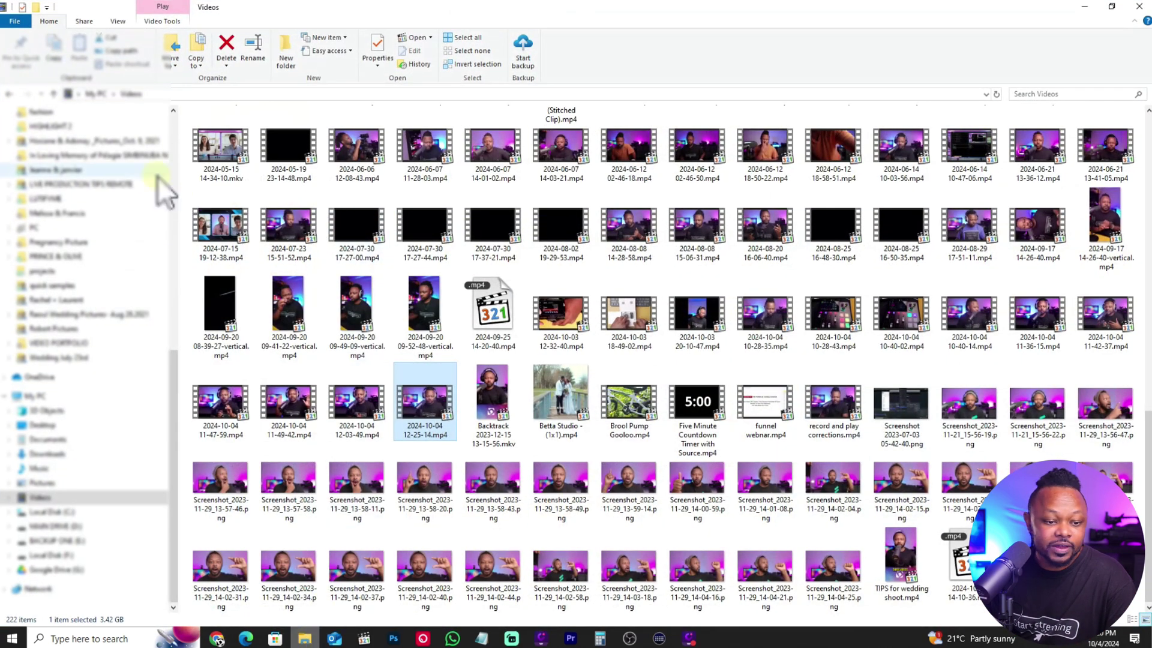
# Open the Modern Online Webinar Presentation folder in Downloads, then return to OBS Studio
pyautogui.click(60, 150)
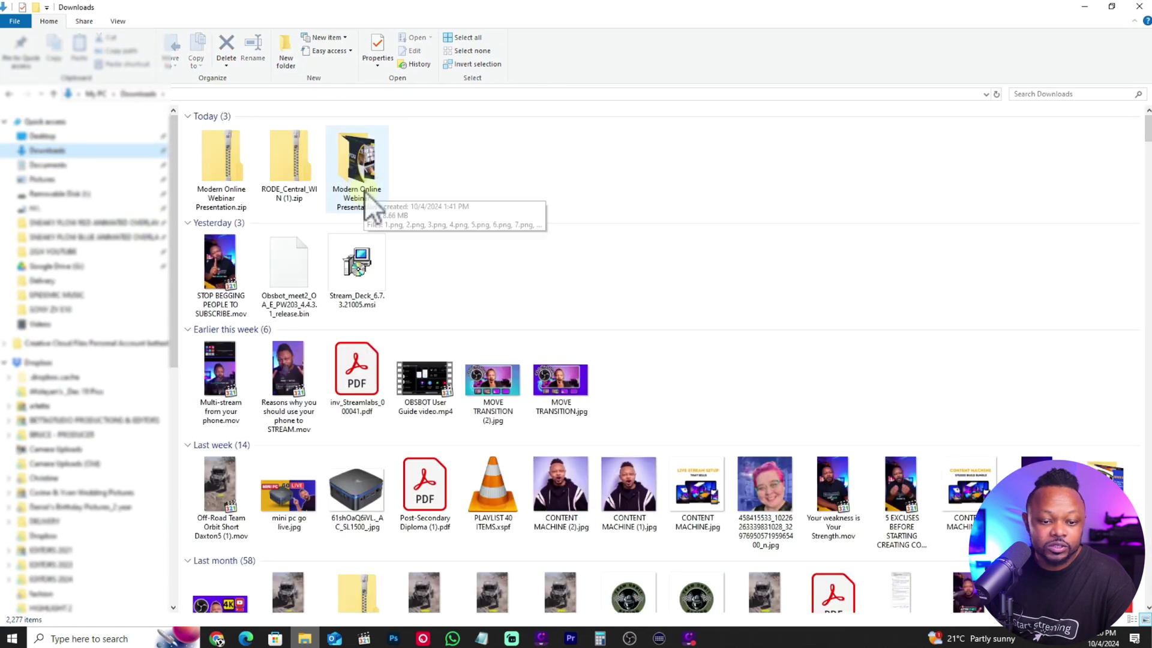
pyautogui.doubleClick(362, 163)
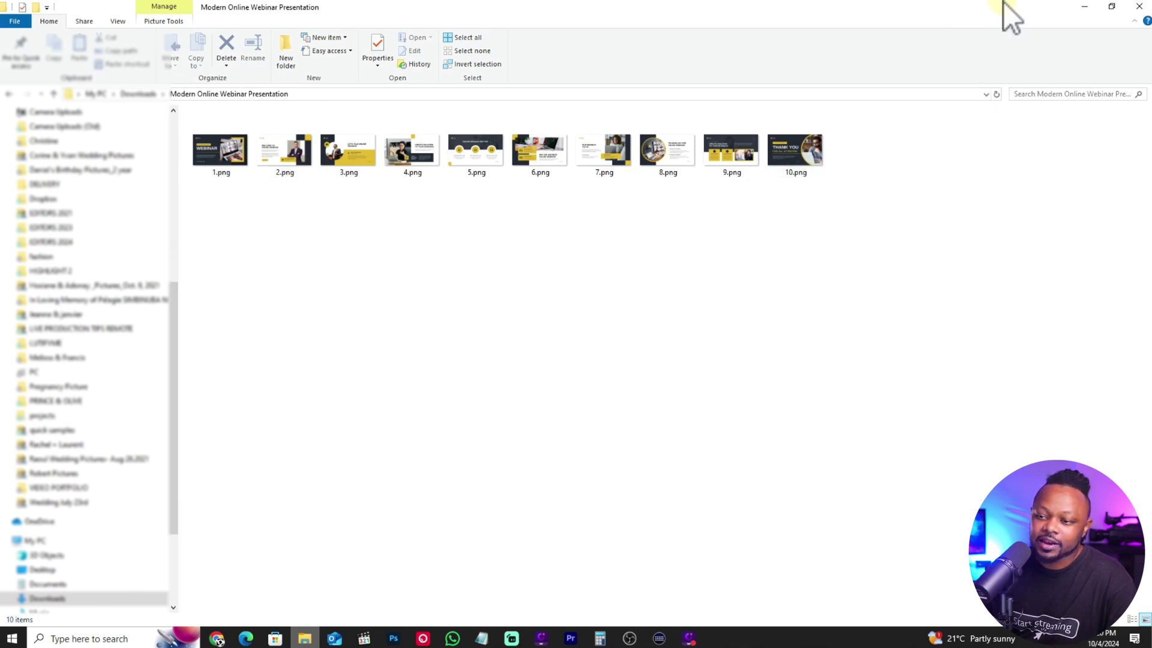
pyautogui.click(1083, 7)
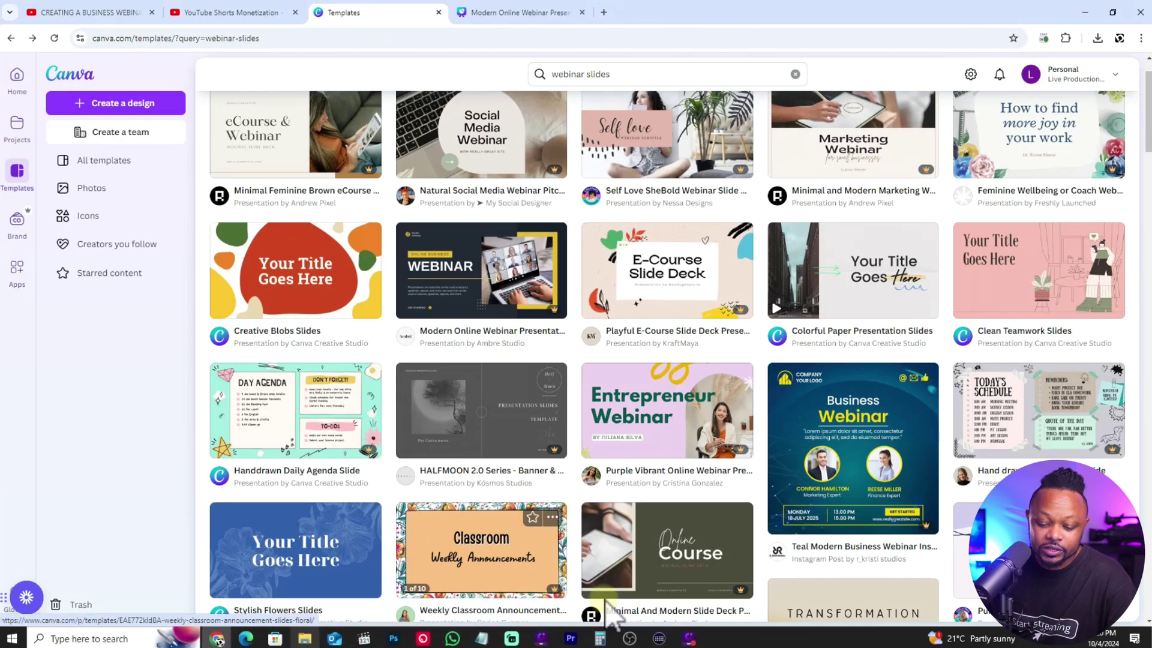
pyautogui.click(629, 638)
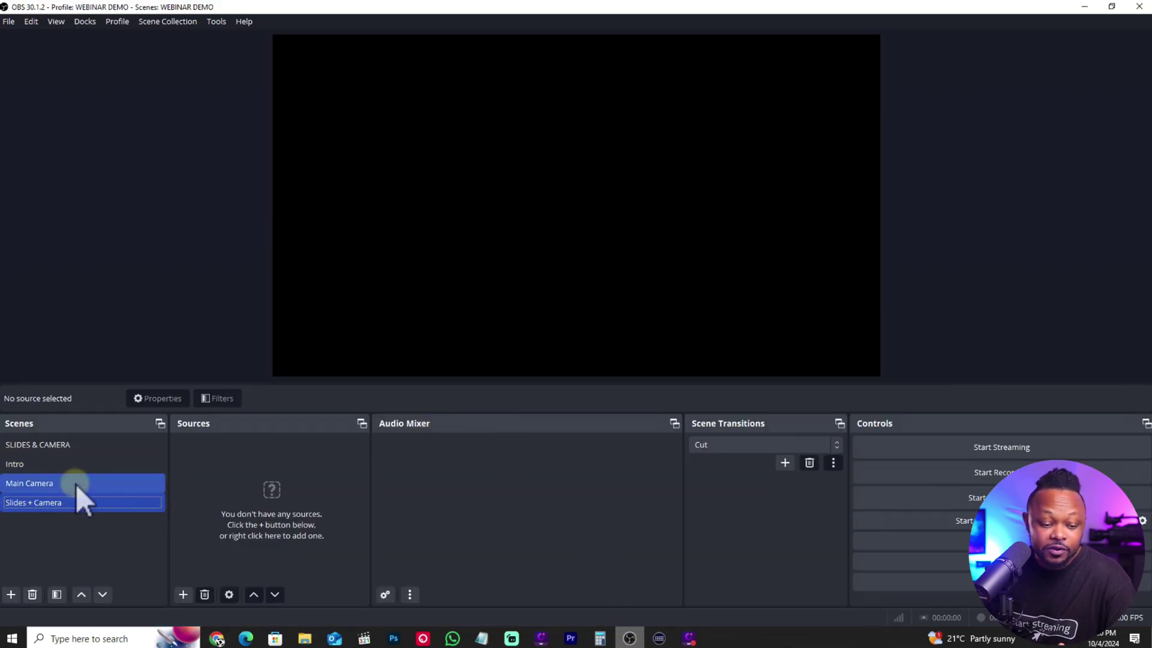
# Copy the camera and Audio Input Capture sources from Main Camera and paste them as references into Slides + Camera
pyautogui.click(76, 483)
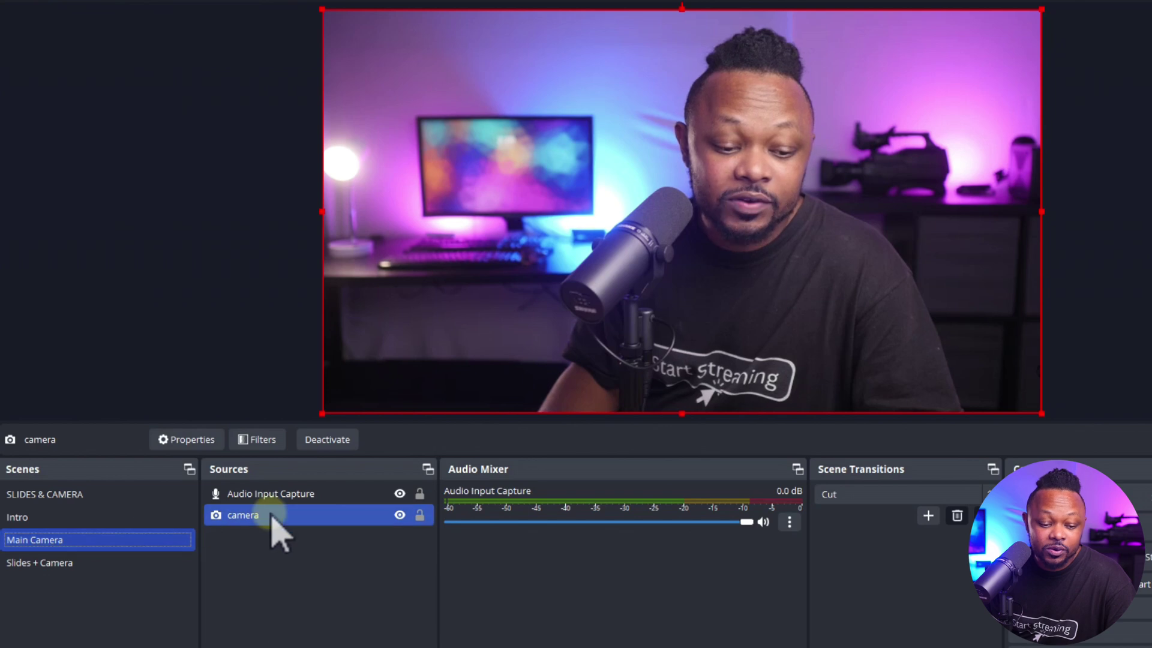
pyautogui.keyDown('ctrl'); pyautogui.click(277, 496); pyautogui.keyUp('ctrl')
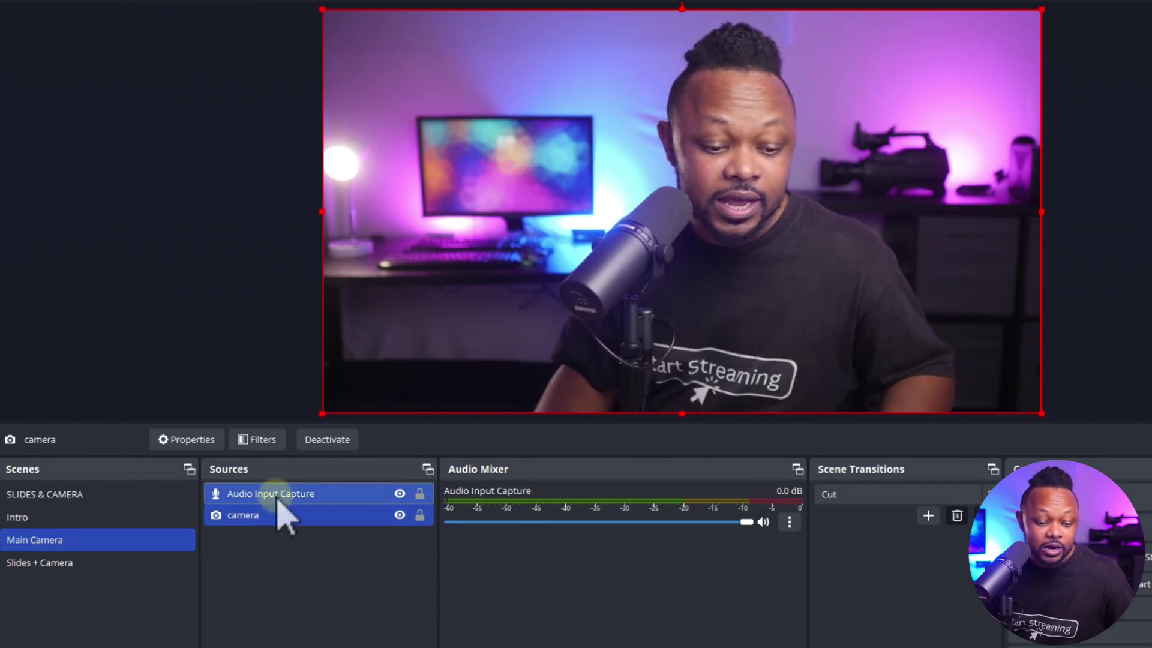
pyautogui.rightClick(280, 496)
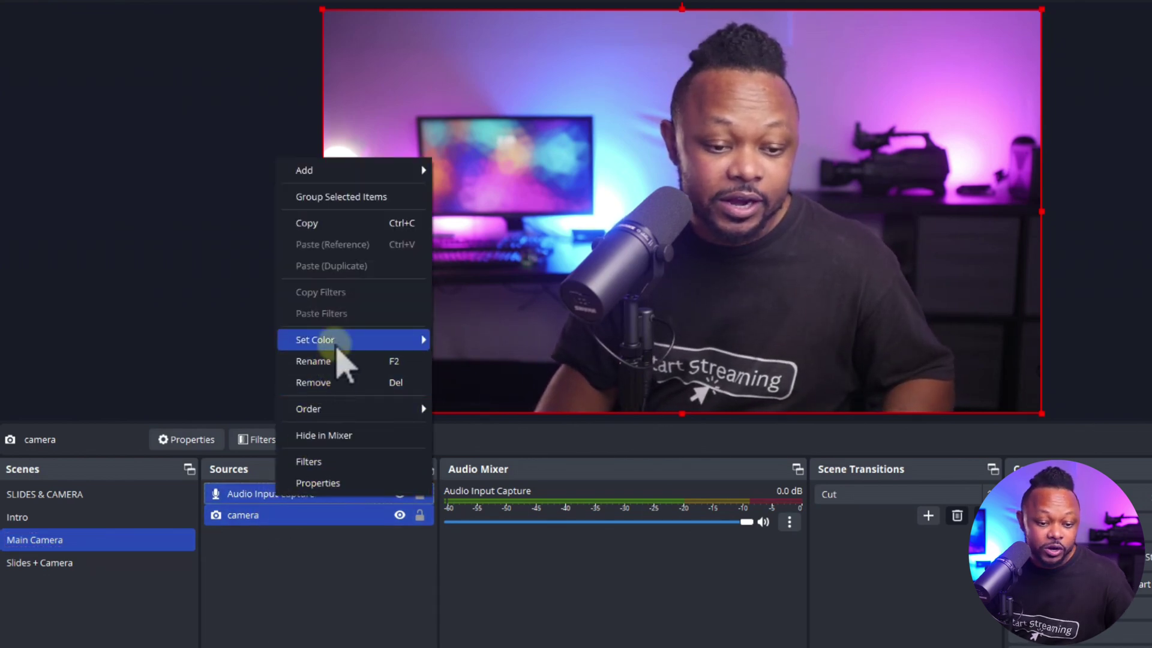
pyautogui.click(326, 227)
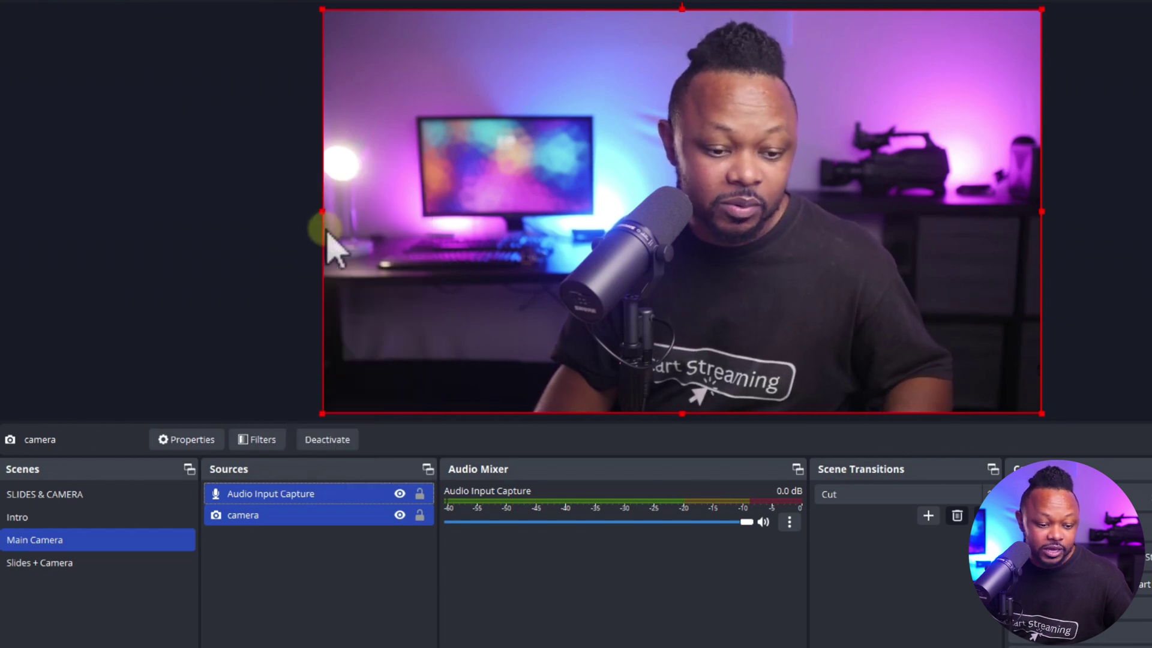
pyautogui.click(57, 562)
pyautogui.rightClick(239, 527)
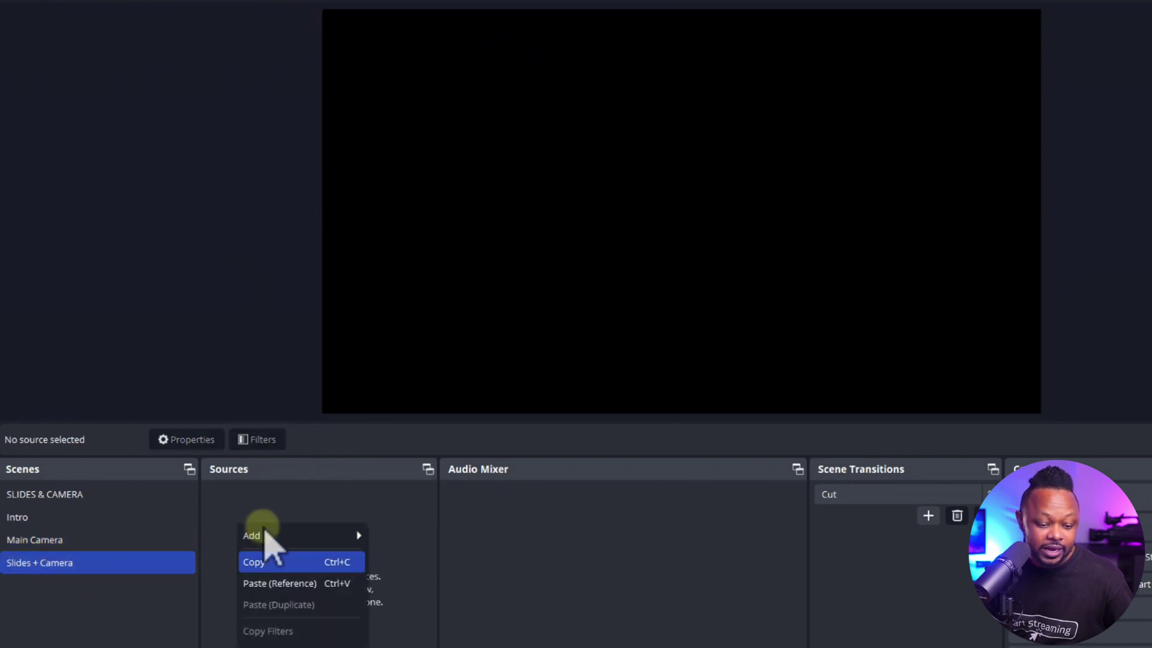
pyautogui.click(267, 584)
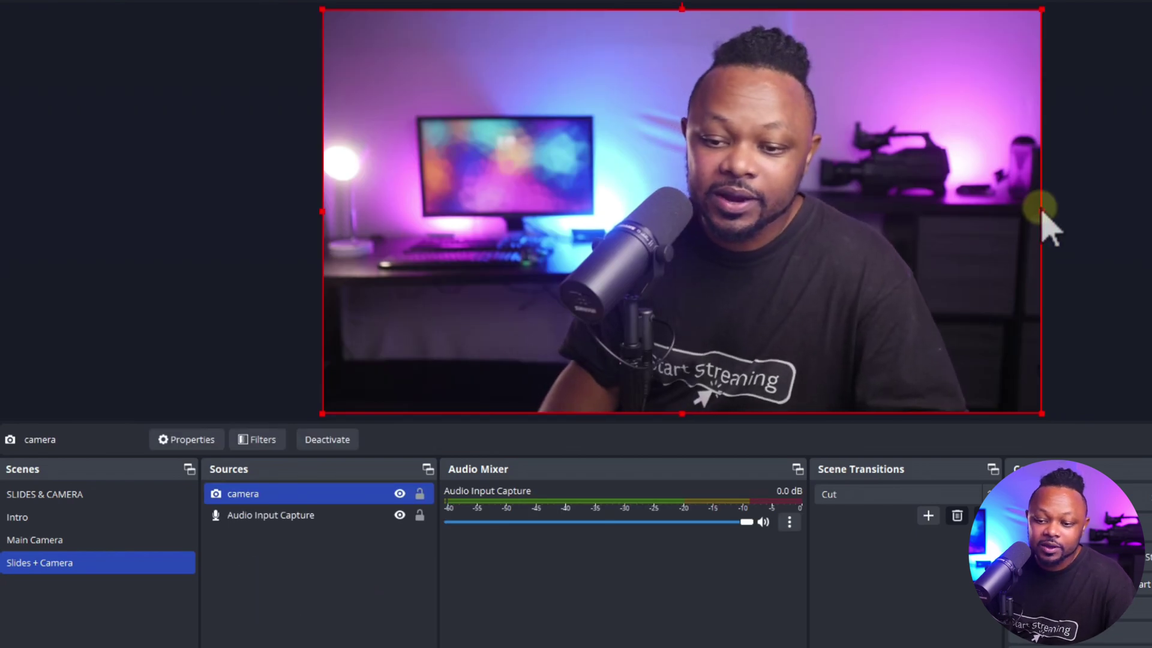
# Shrink the camera to a small box in the canvas's upper-left corner
pyautogui.moveTo(1042, 211); pyautogui.dragTo(600, 180)
pyautogui.moveTo(498, 135); pyautogui.dragTo(489, 221)
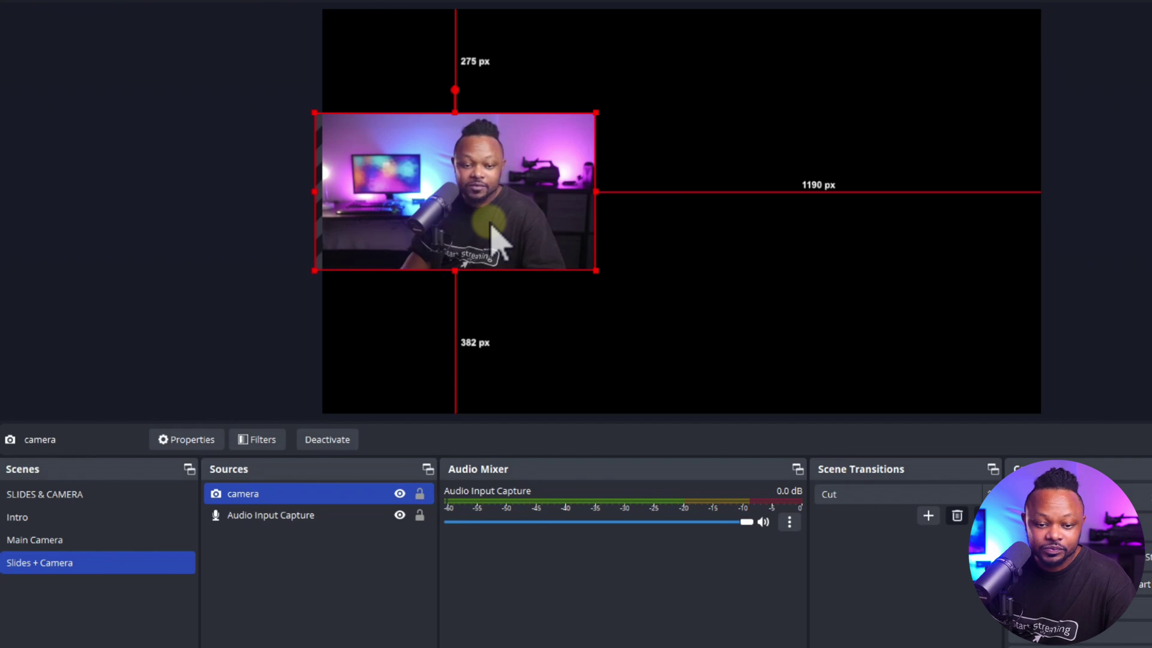
pyautogui.moveTo(496, 237); pyautogui.dragTo(506, 239)
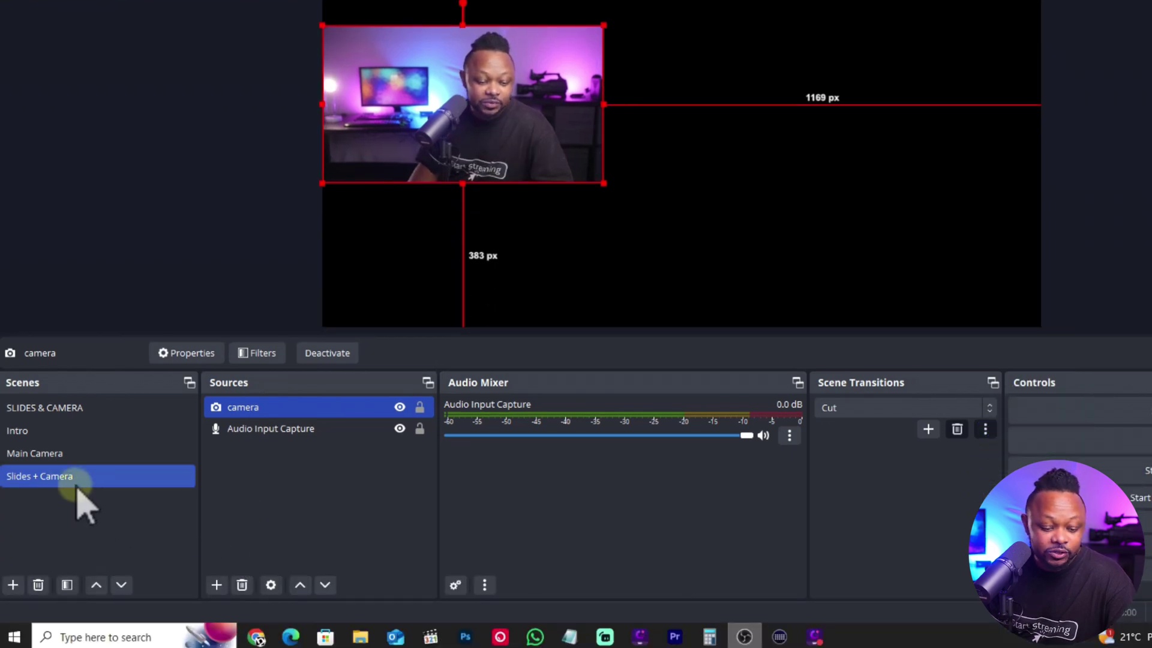
pyautogui.click(216, 585)
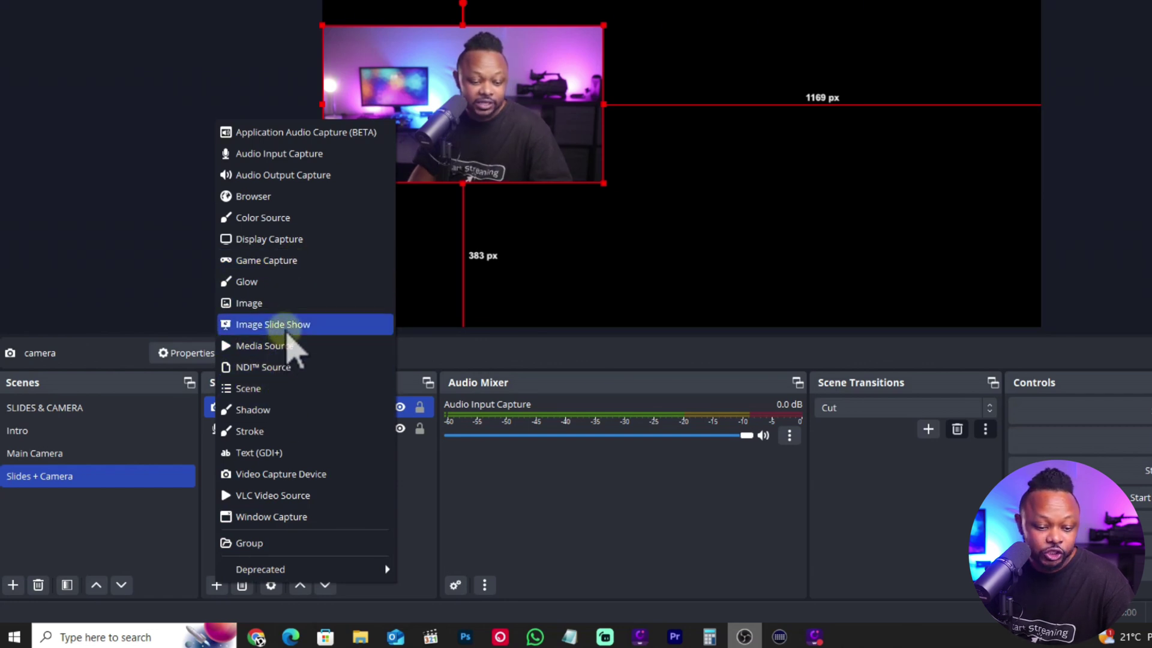
# Add an Image Slide Show source named 'Image Slide Business' and open its properties
pyautogui.click(303, 326)
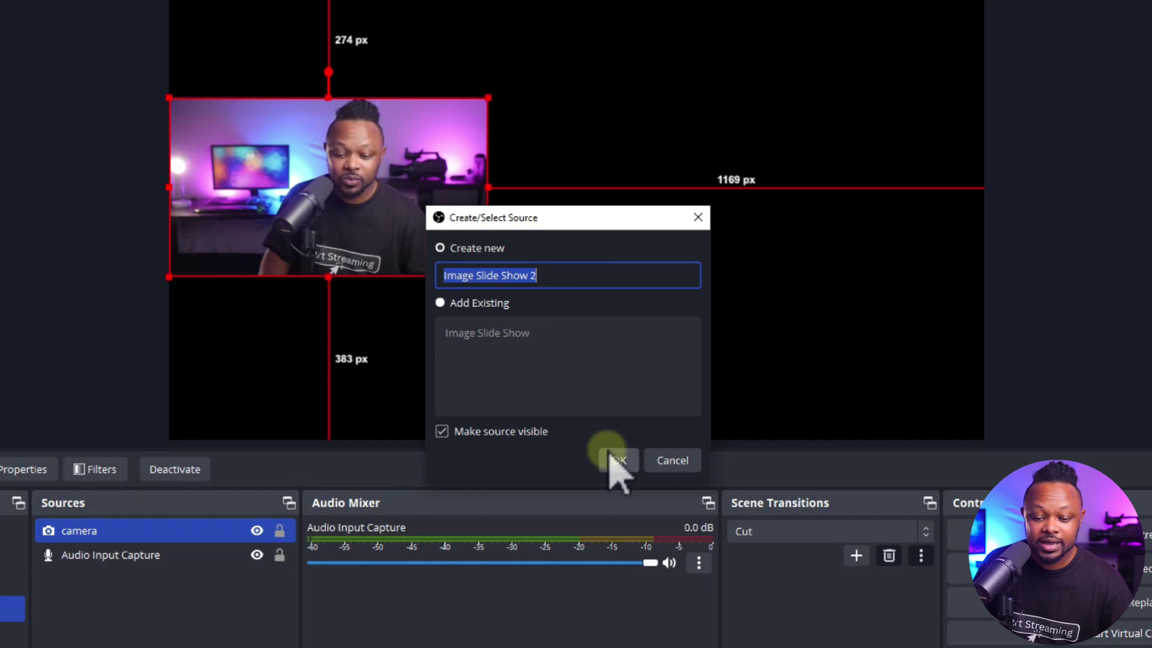
pyautogui.doubleClick(540, 275)
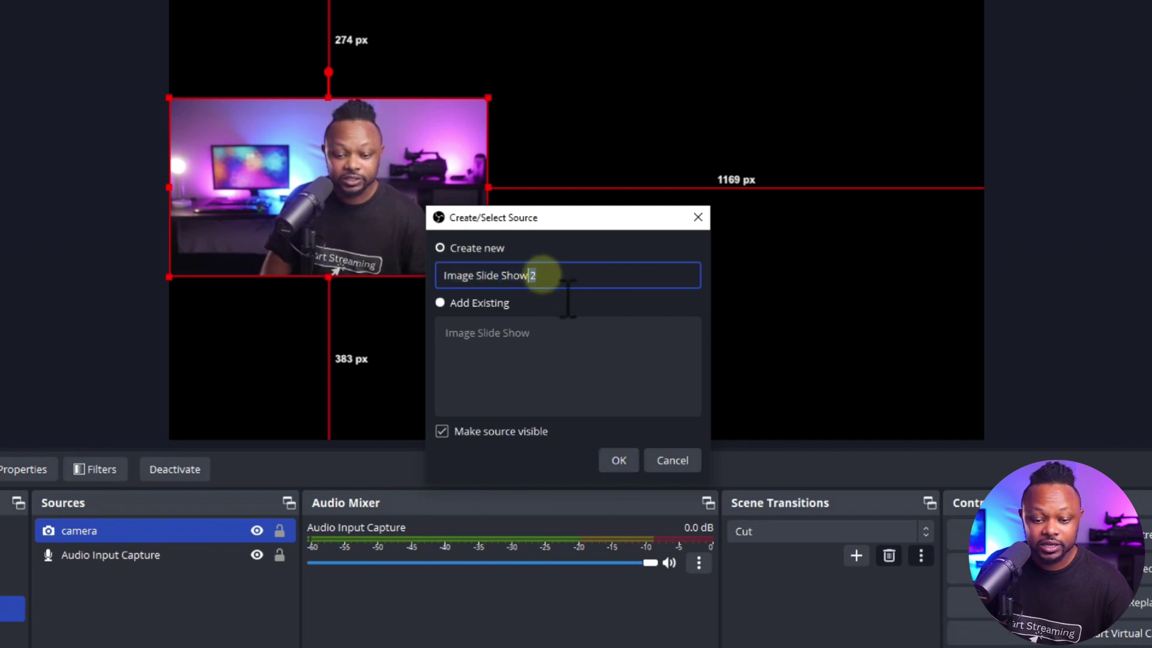
pyautogui.moveTo(543, 275); pyautogui.dragTo(502, 274)
pyautogui.write('Bu')
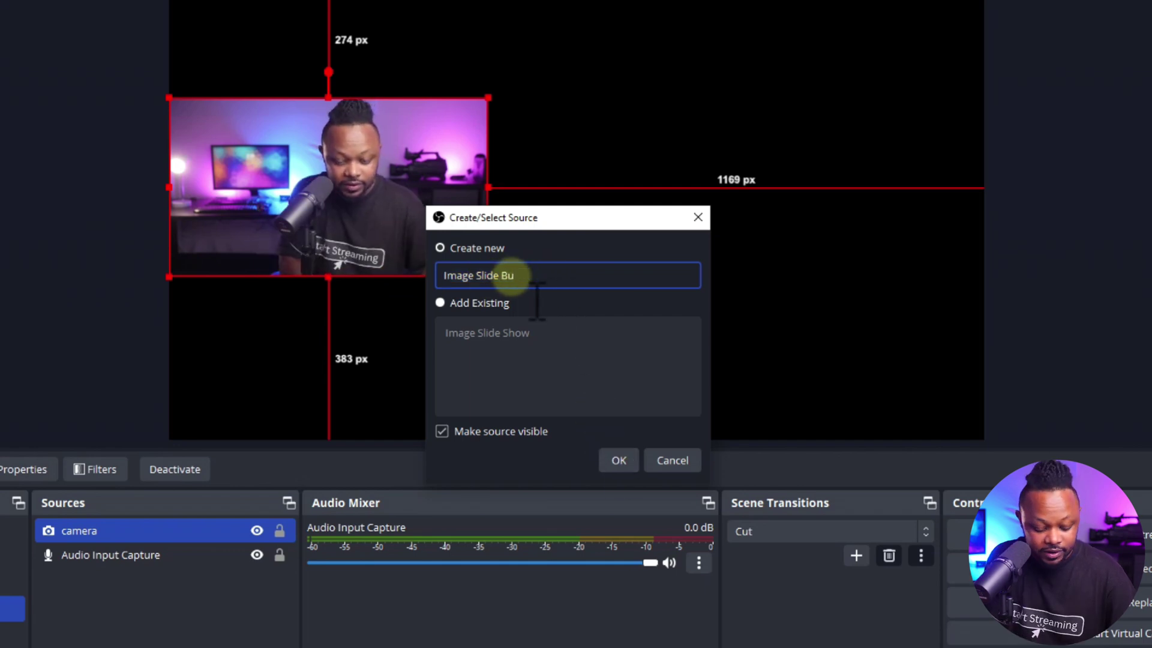
pyautogui.write('siness')
pyautogui.click(619, 460)
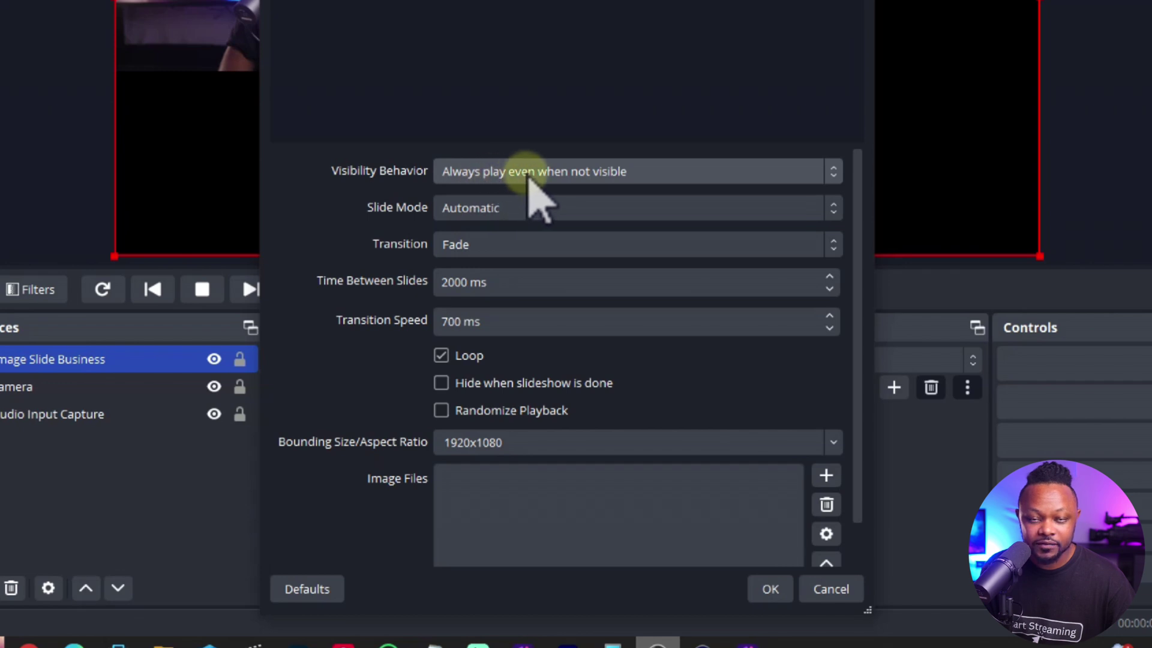
# Set Visibility Behavior to Pause, Slide Mode to Manual, Transition to Swipe, and turn off Loop
pyautogui.click(528, 174)
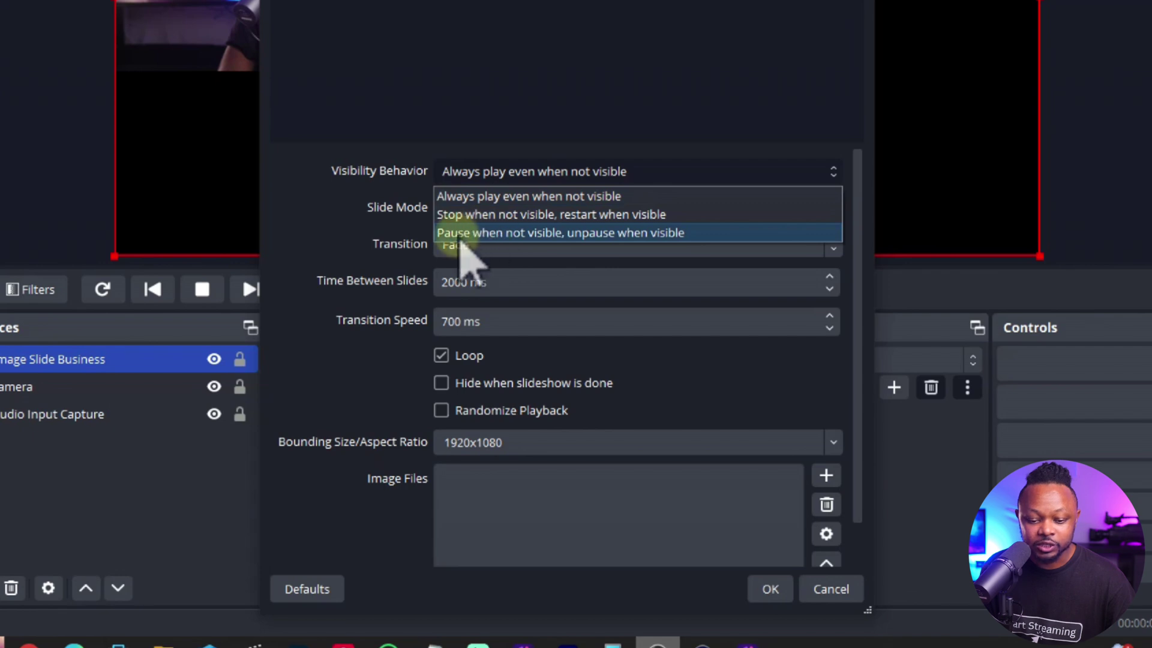
pyautogui.click(480, 234)
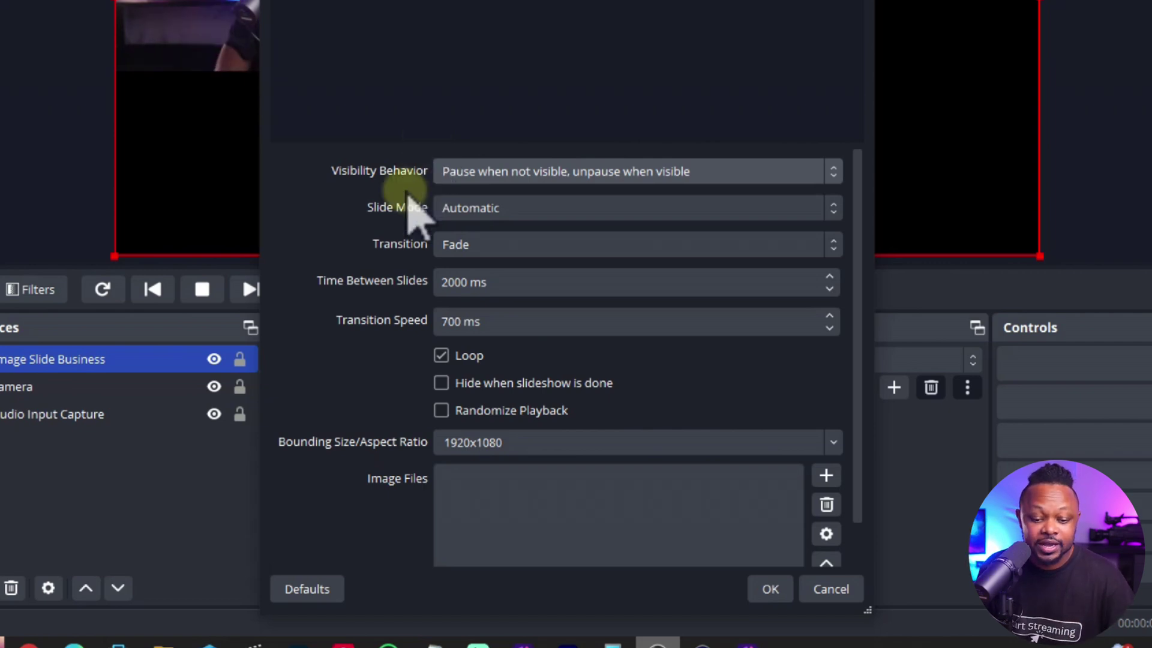
pyautogui.click(477, 208)
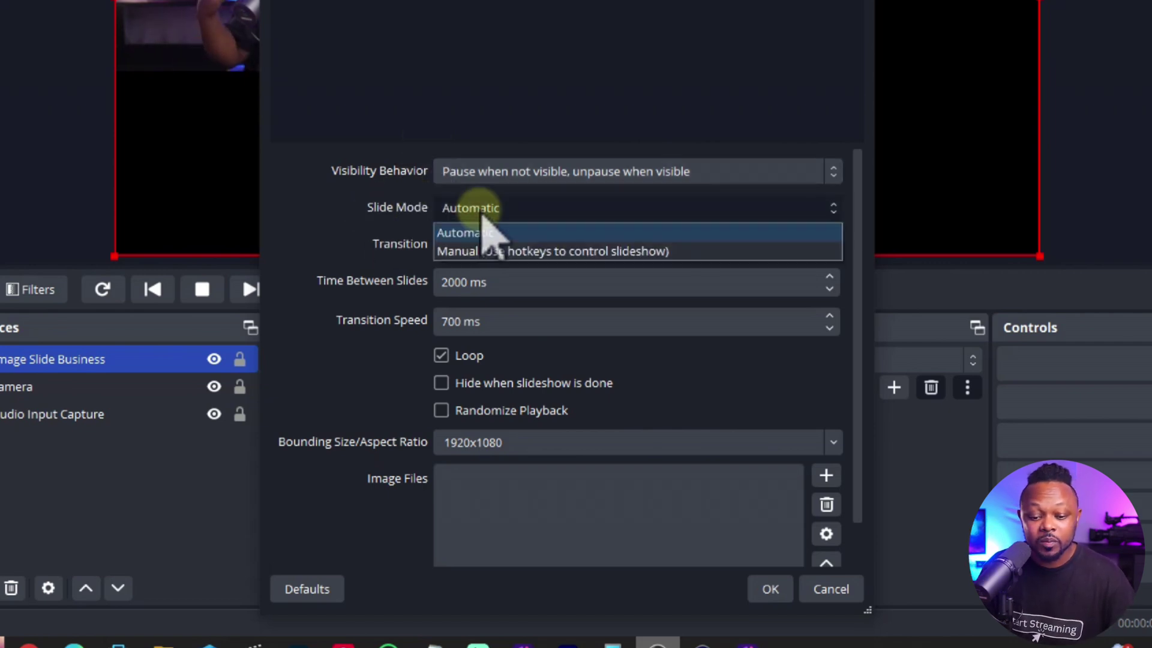
pyautogui.click(508, 250)
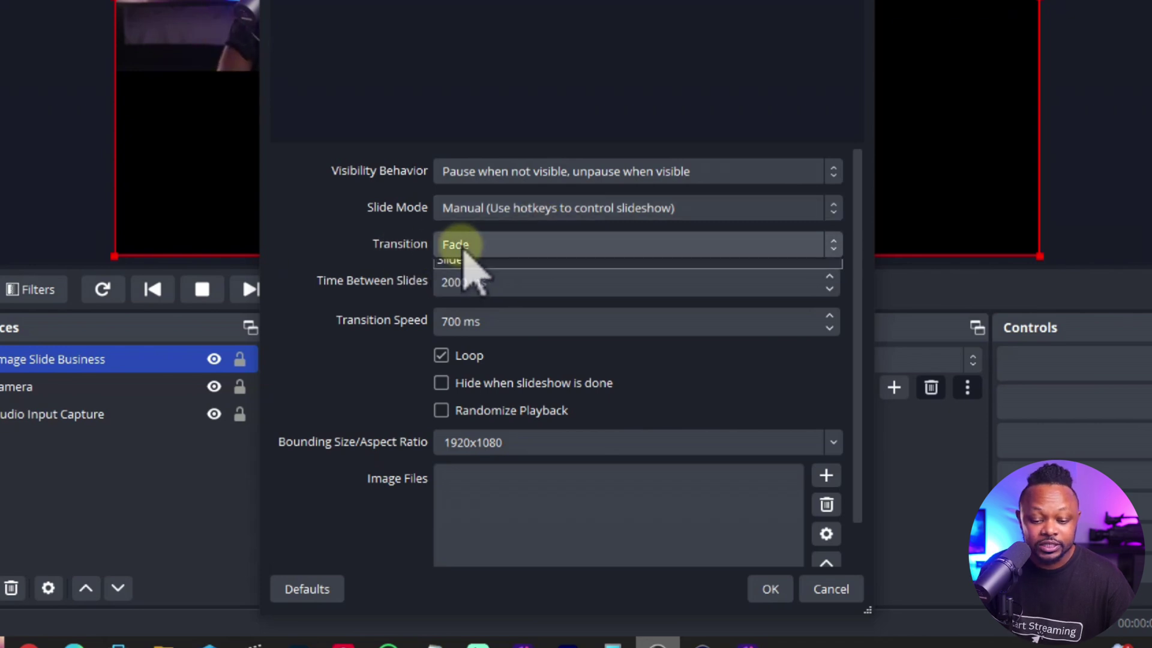
pyautogui.click(461, 246)
pyautogui.click(467, 306)
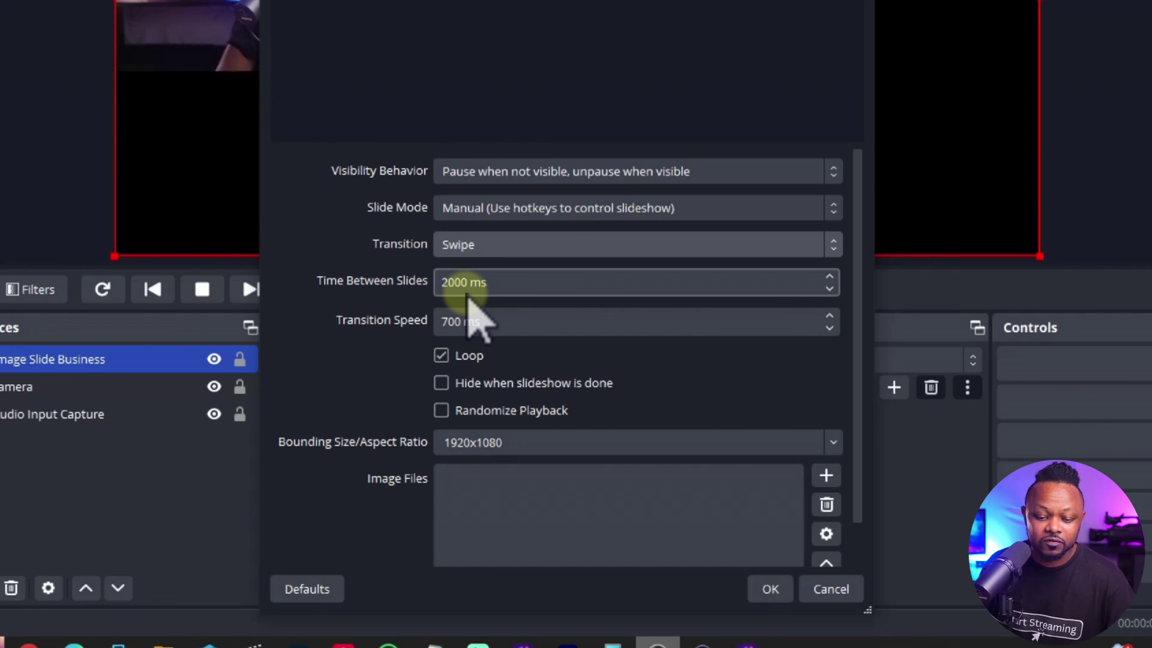
pyautogui.click(468, 245)
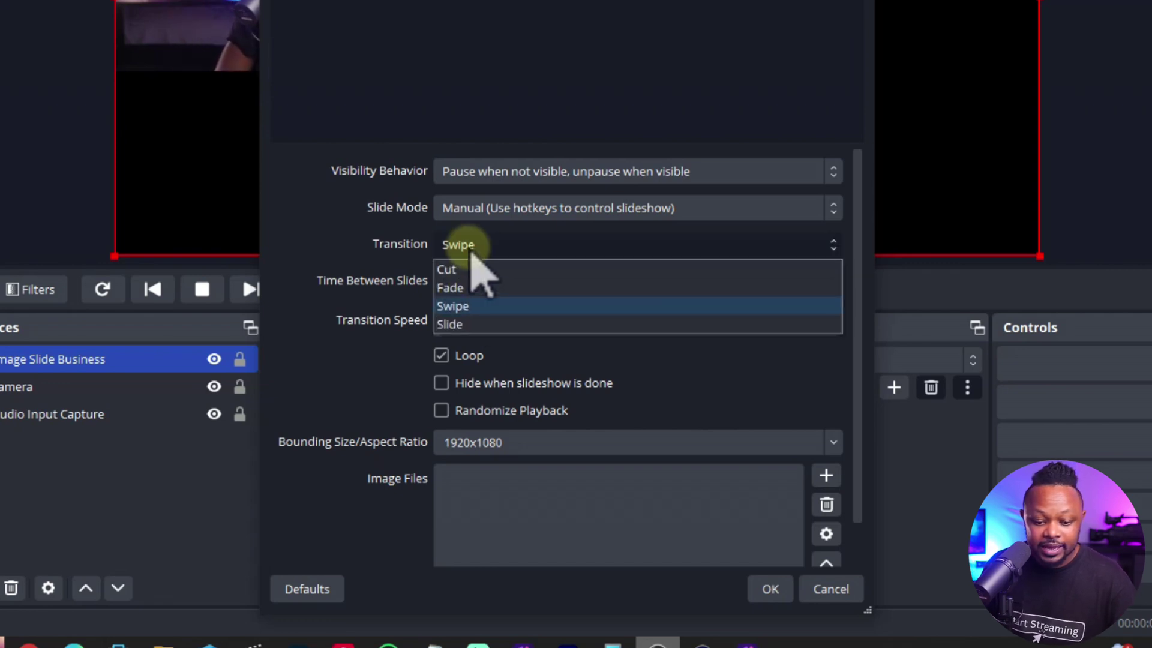
pyautogui.click(476, 248)
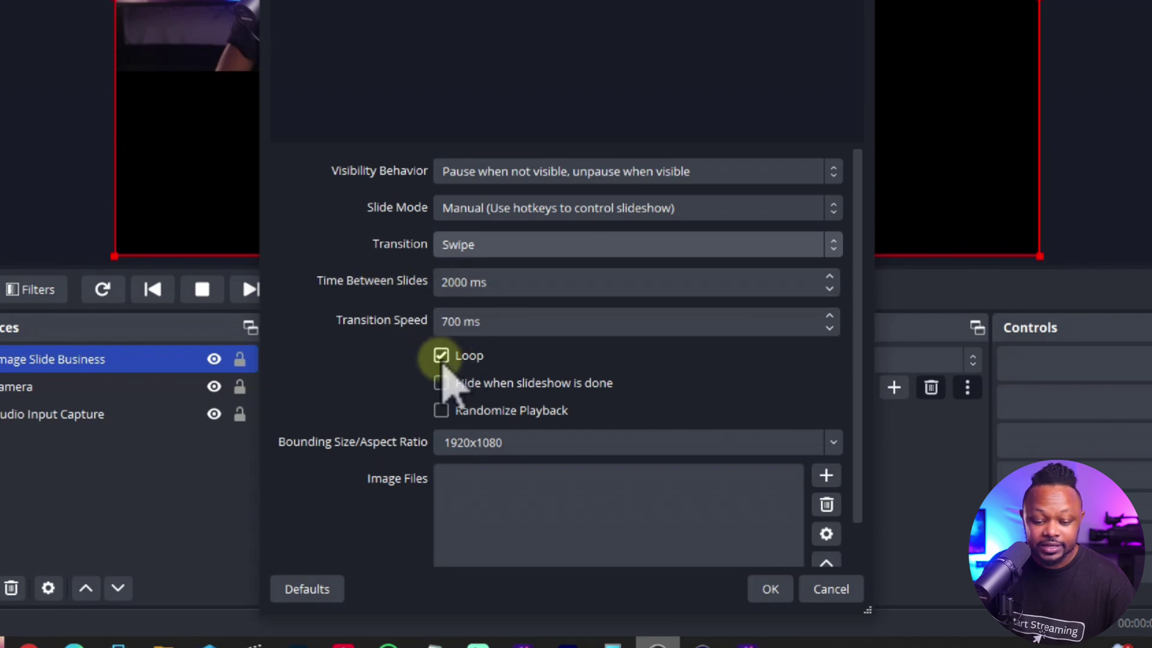
pyautogui.click(442, 357)
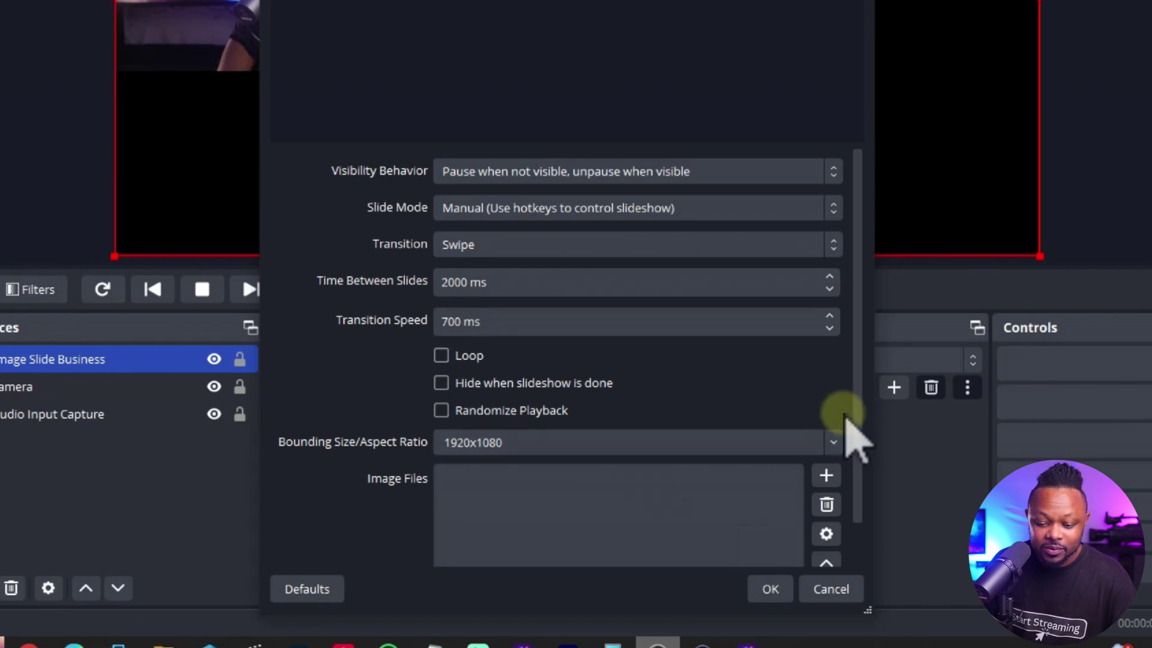
pyautogui.moveTo(857, 386); pyautogui.dragTo(870, 467)
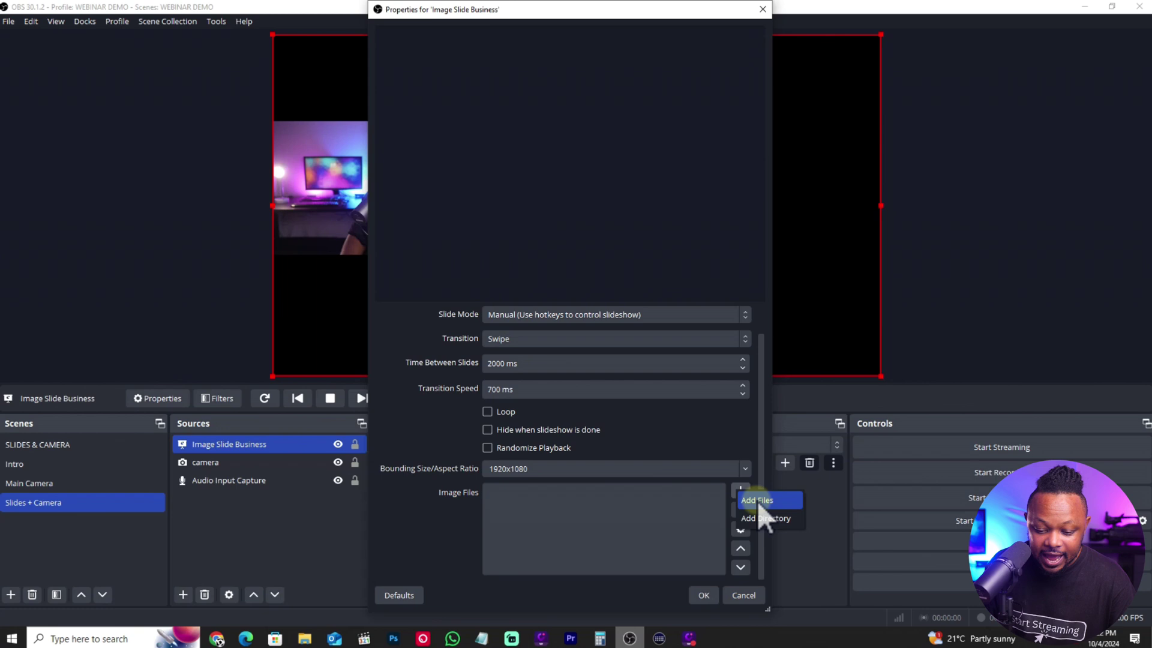
# Add 1.png through 10.png from Downloads > Modern Online Webinar Presentation to the slideshow
pyautogui.click(834, 444)
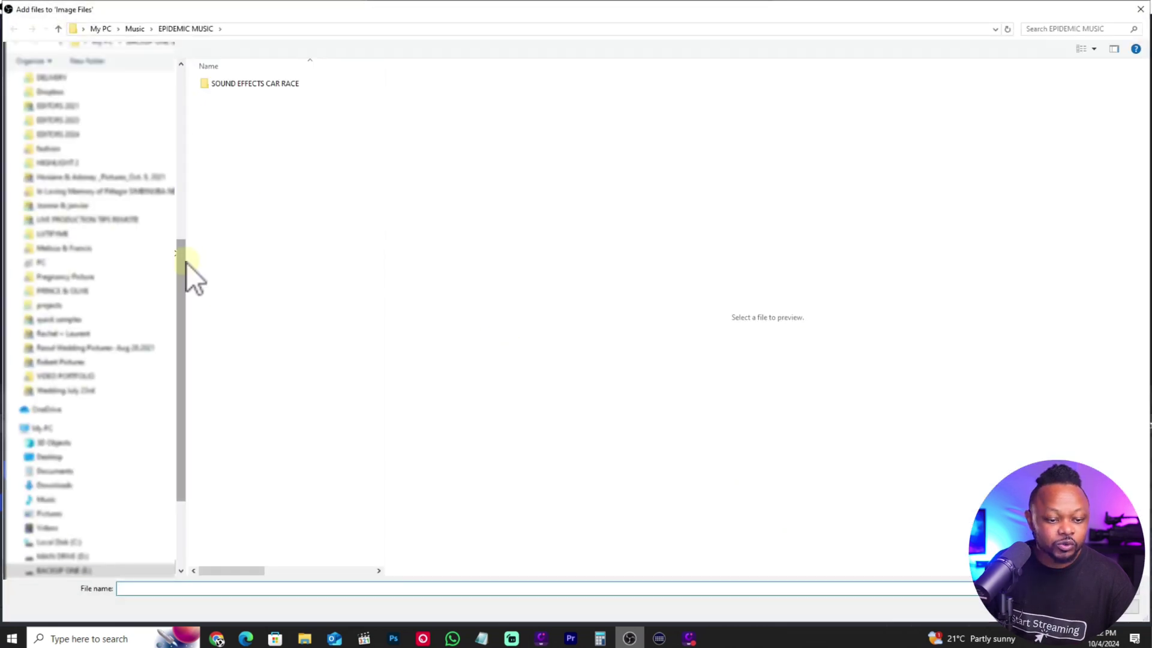
pyautogui.moveTo(185, 264); pyautogui.dragTo(183, 93)
pyautogui.click(51, 90)
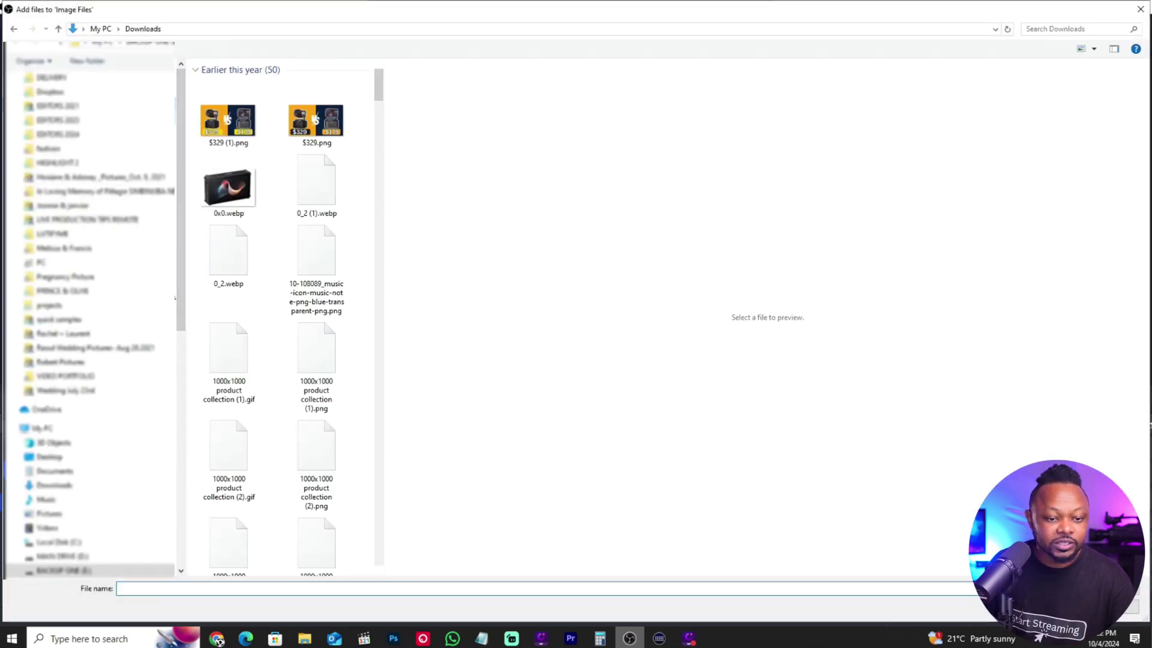
pyautogui.scroll(10, 275, 128)
pyautogui.doubleClick(240, 113)
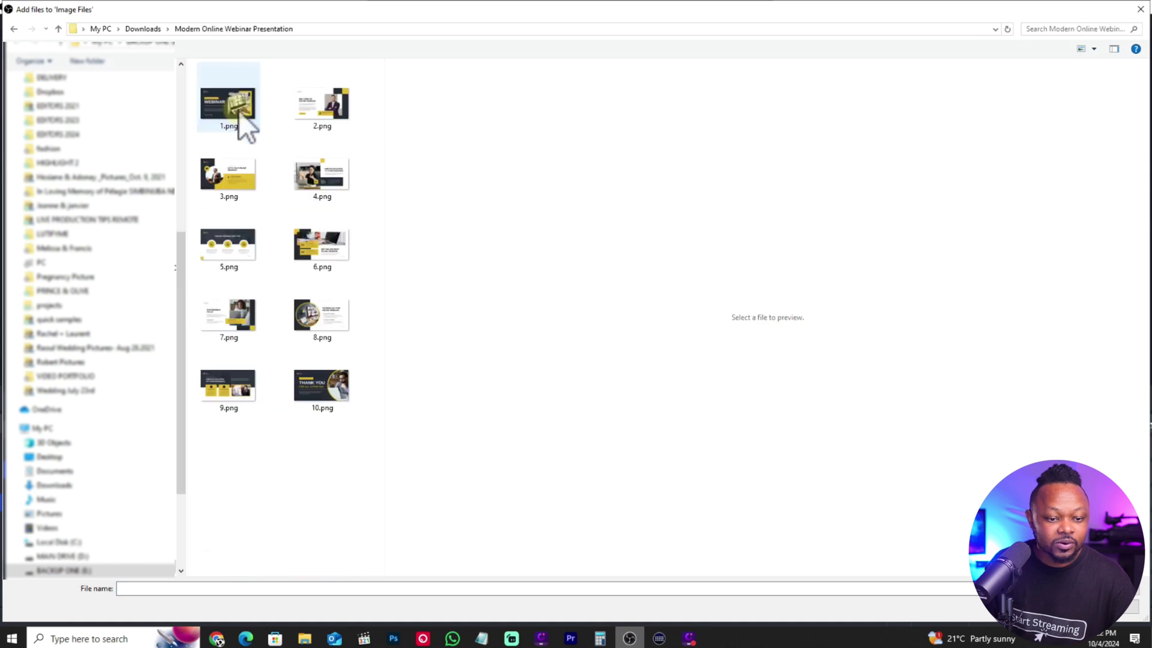
pyautogui.click(235, 116)
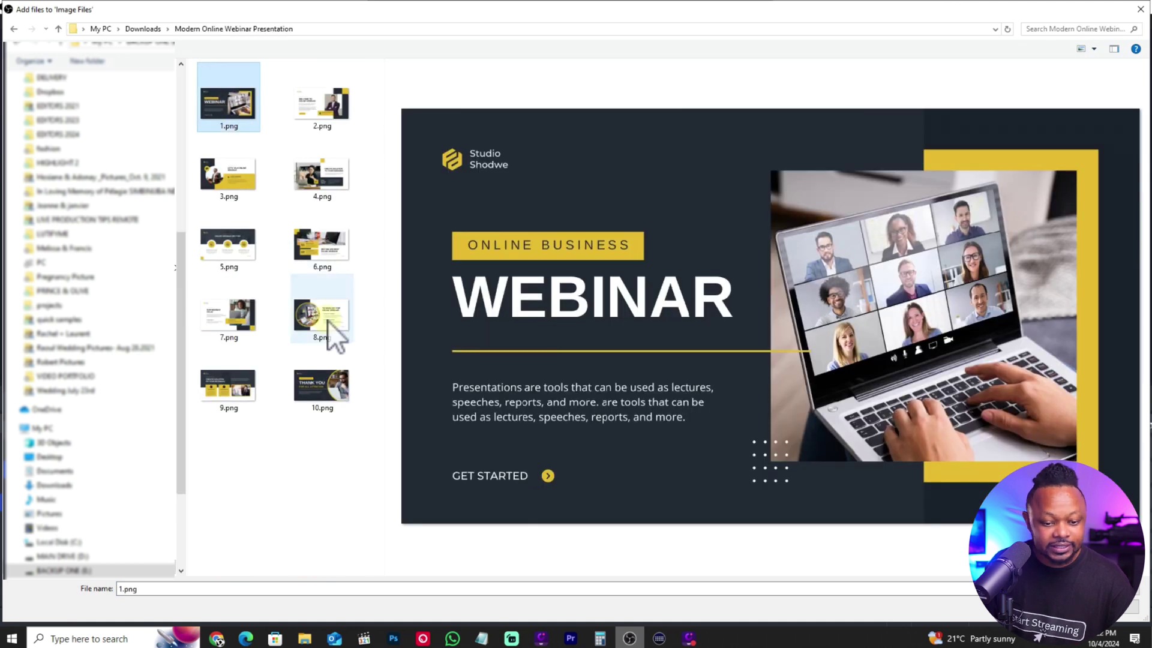
pyautogui.keyDown('shift'); pyautogui.click(324, 405); pyautogui.keyUp('shift')
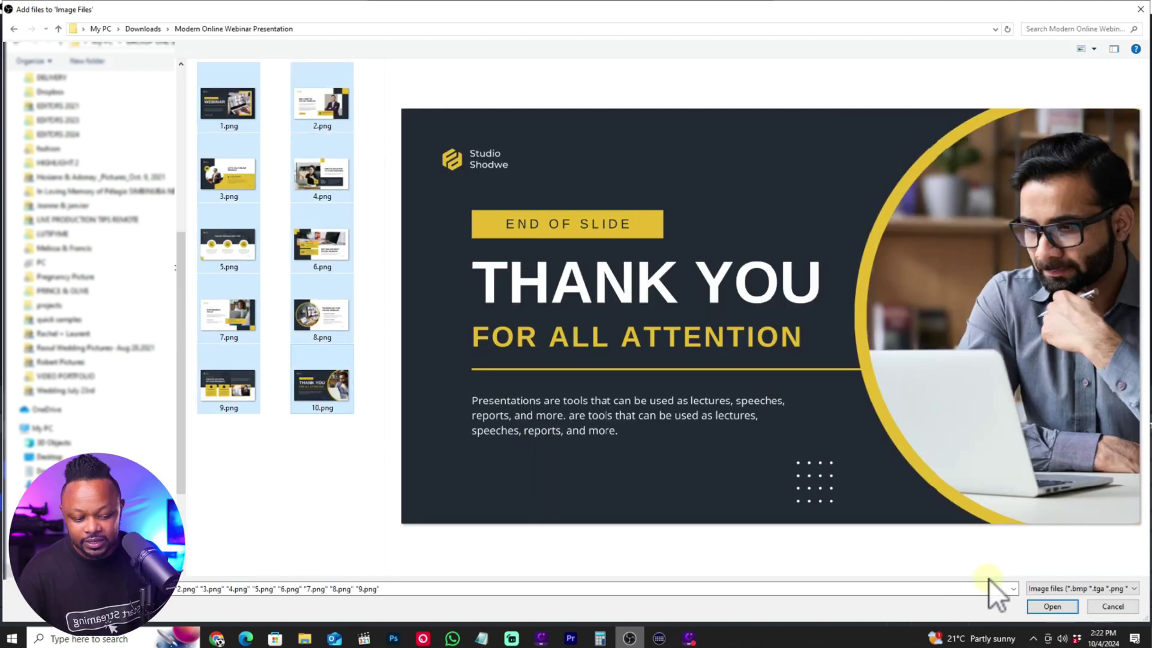
pyautogui.click(1052, 606)
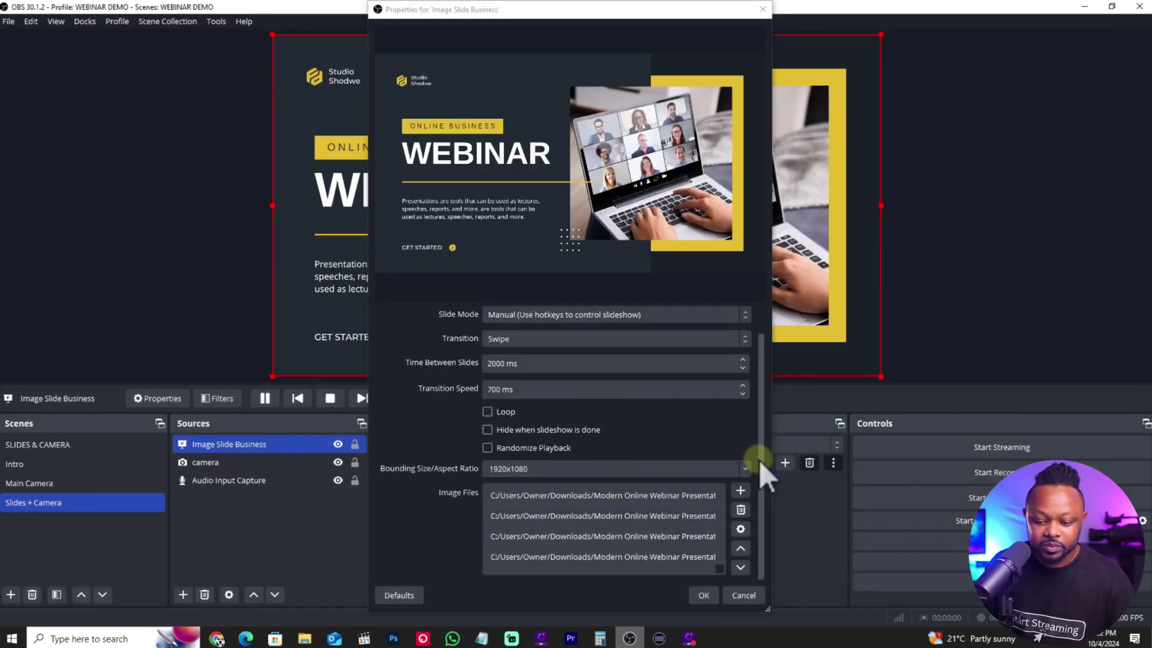
# Save the slideshow settings, shrink the slides into the right of the canvas and centre them vertically
pyautogui.click(703, 595)
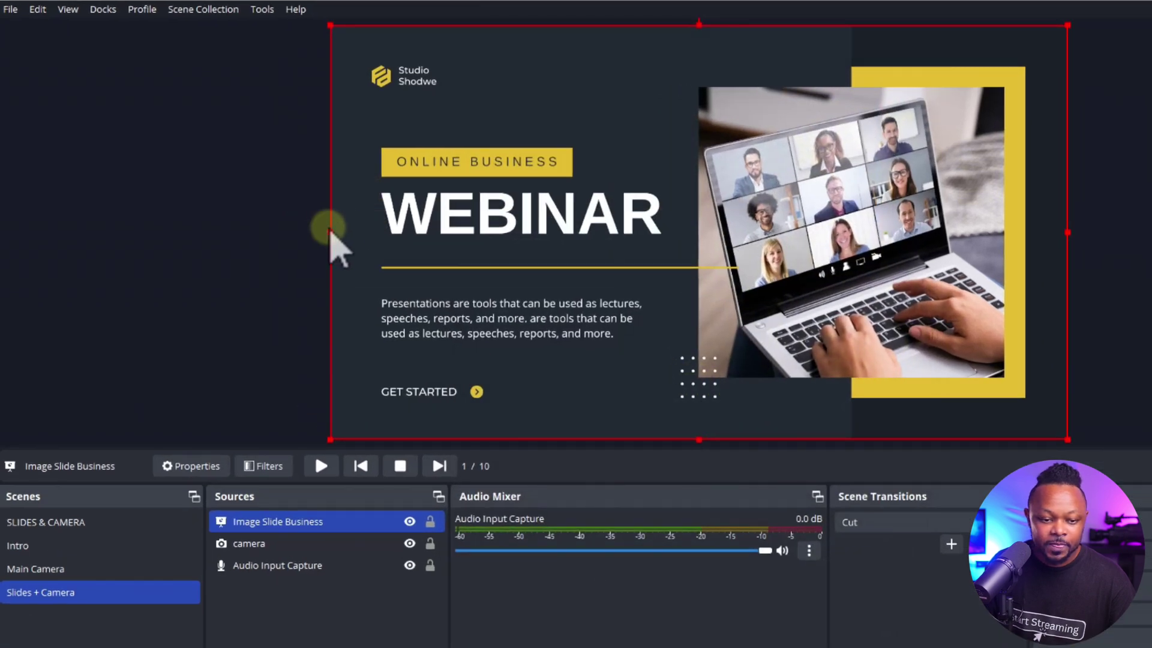
pyautogui.moveTo(330, 232); pyautogui.dragTo(607, 249)
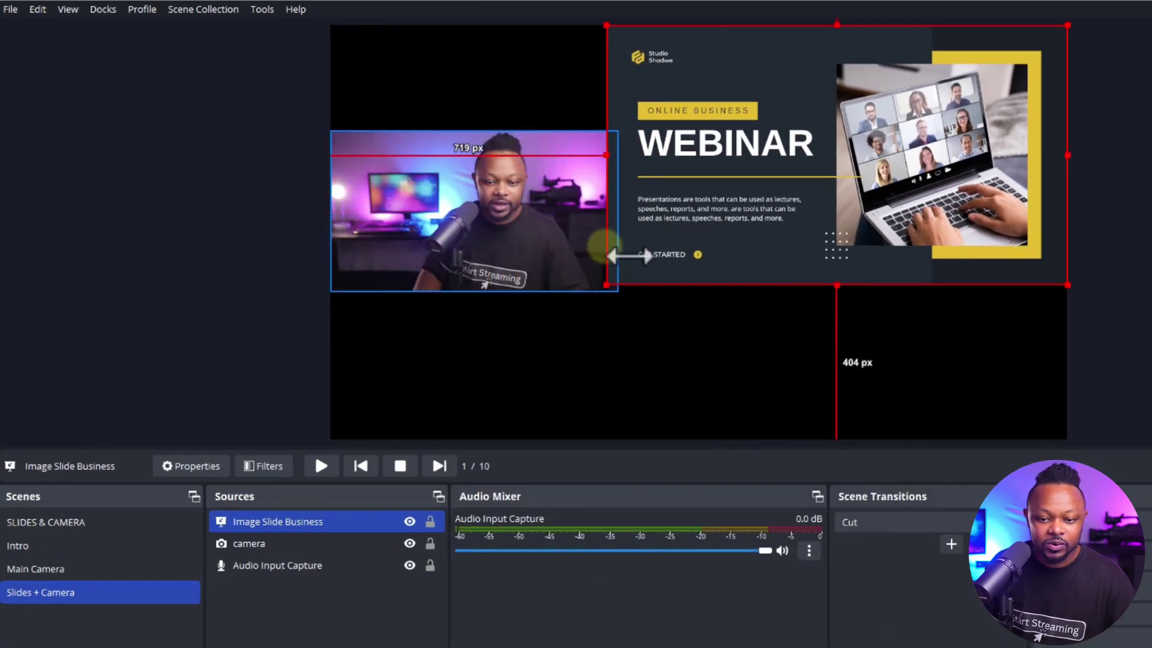
pyautogui.moveTo(880, 168); pyautogui.dragTo(901, 259)
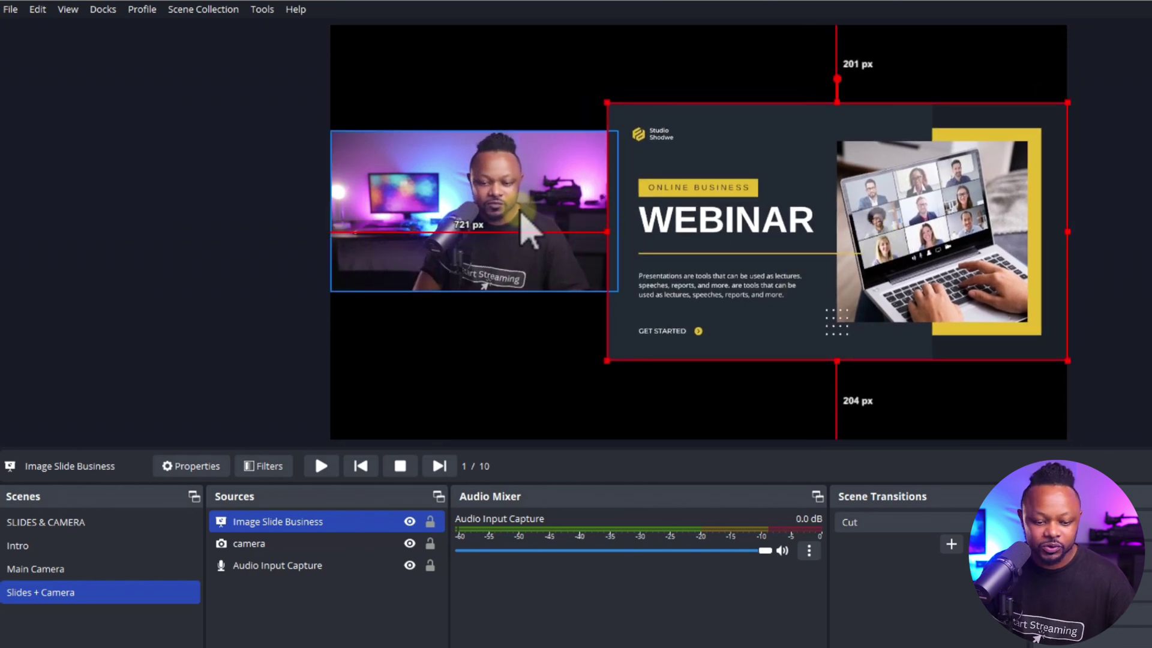
# Advance the slideshow four times to reach slide 5 of 10
pyautogui.click(438, 467)
pyautogui.click(439, 467)
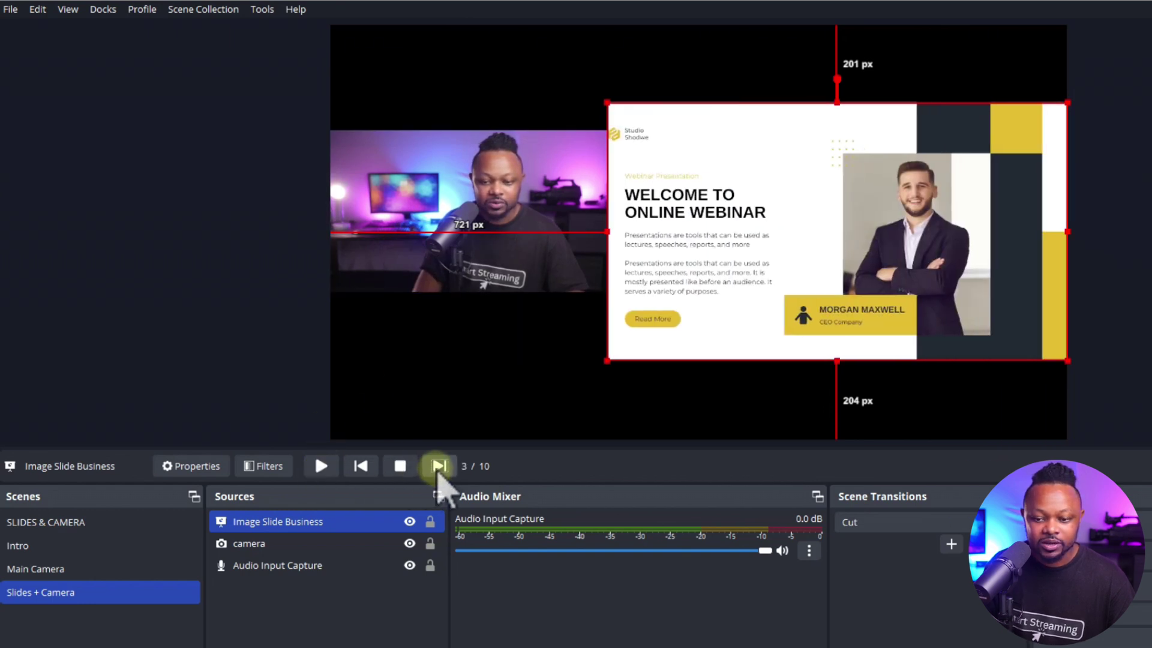
pyautogui.click(439, 466)
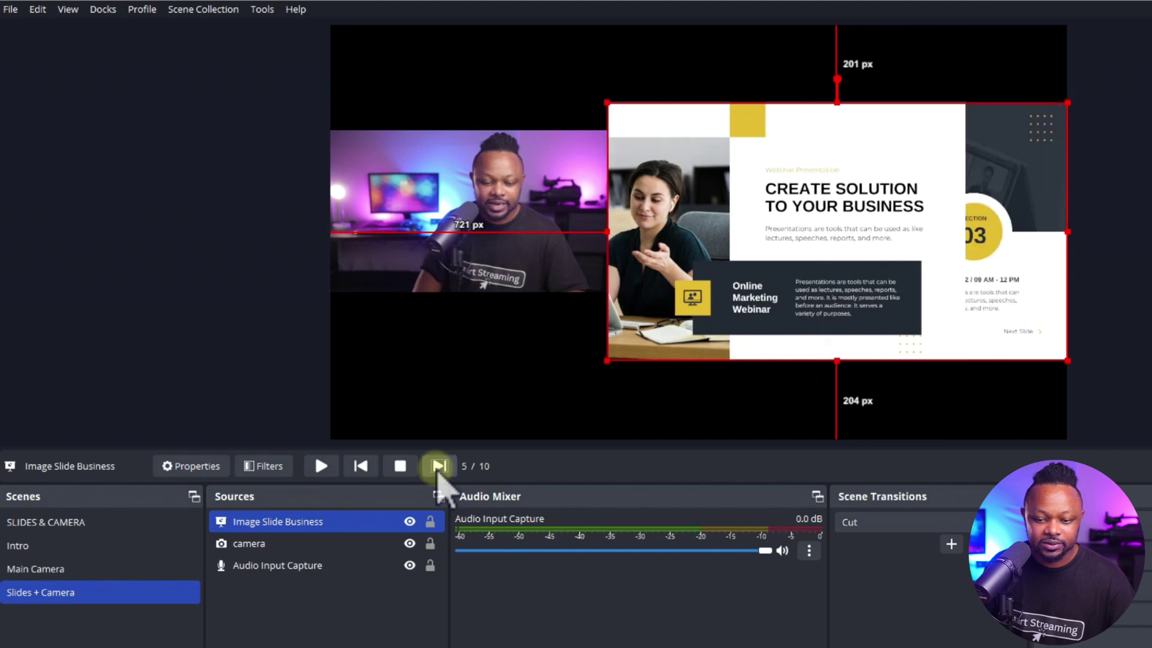
pyautogui.click(439, 467)
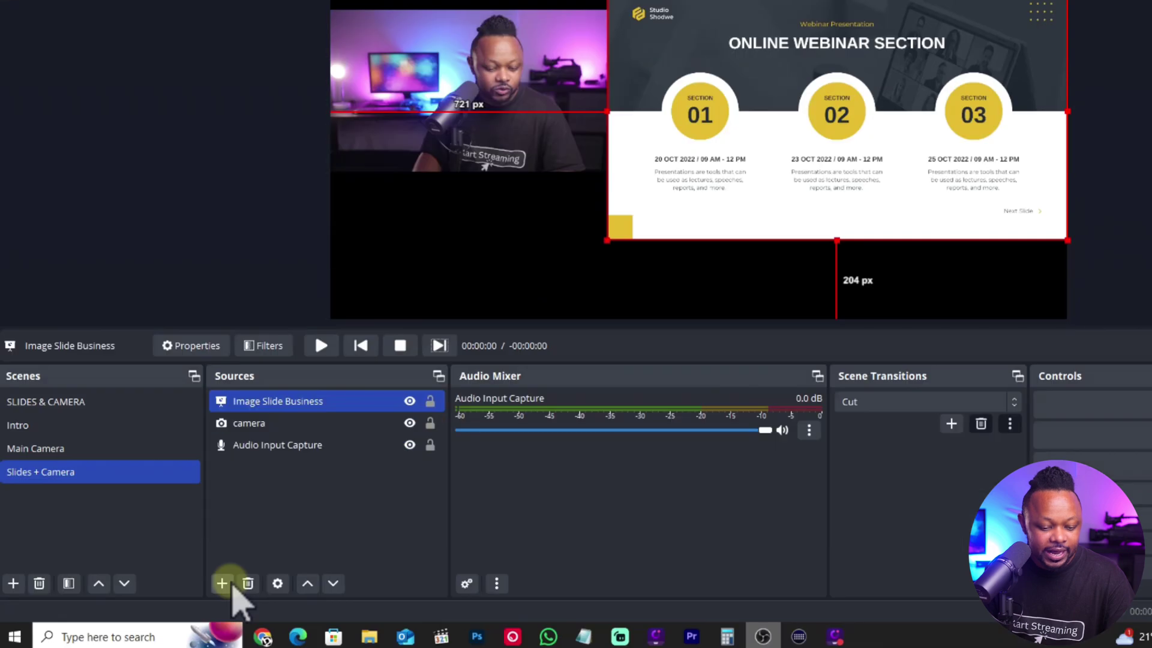
# Add the existing OVERLAY media source to the Slides + Camera scene
pyautogui.click(222, 583)
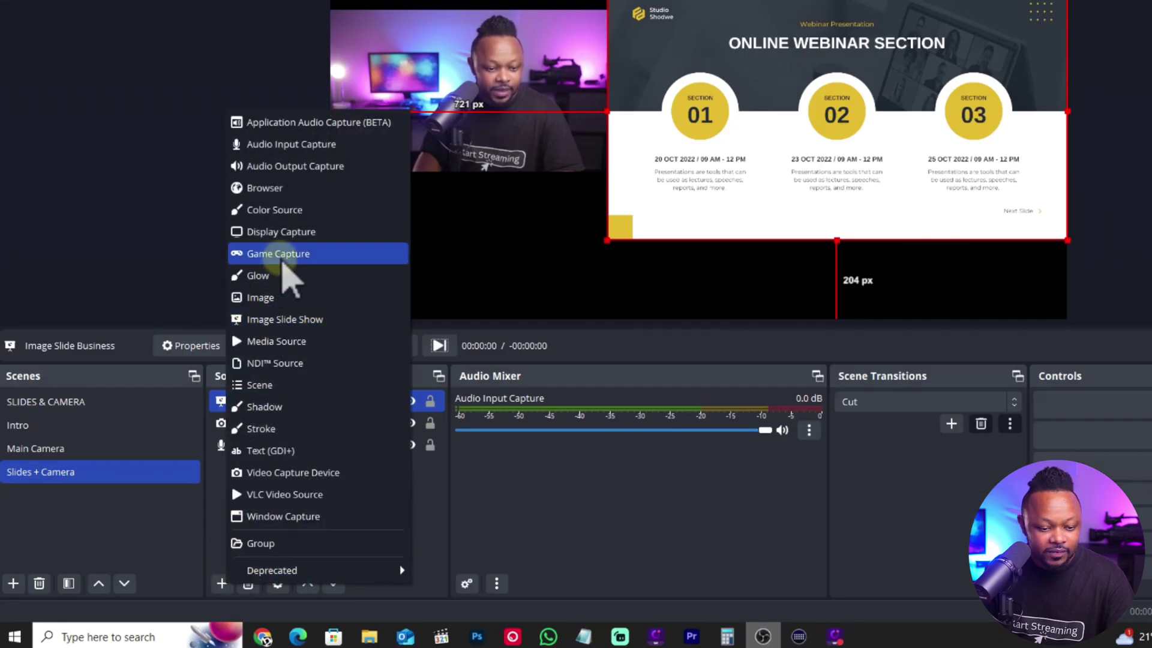
pyautogui.click(276, 341)
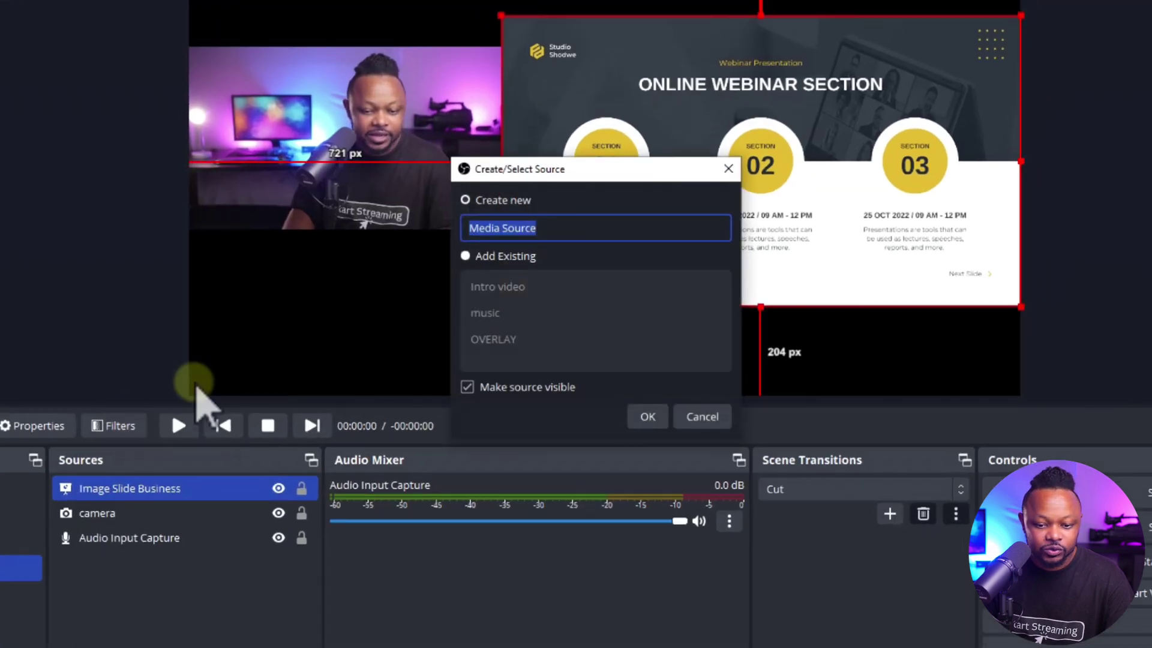
pyautogui.write('Overlay')
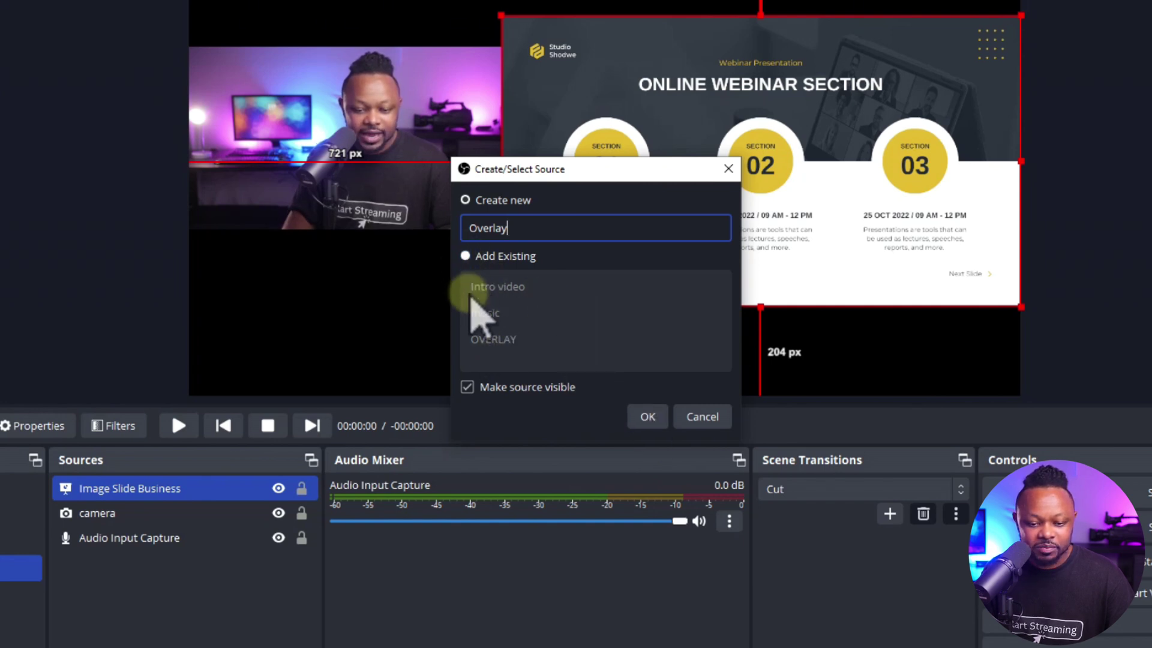
pyautogui.click(466, 257)
pyautogui.click(493, 339)
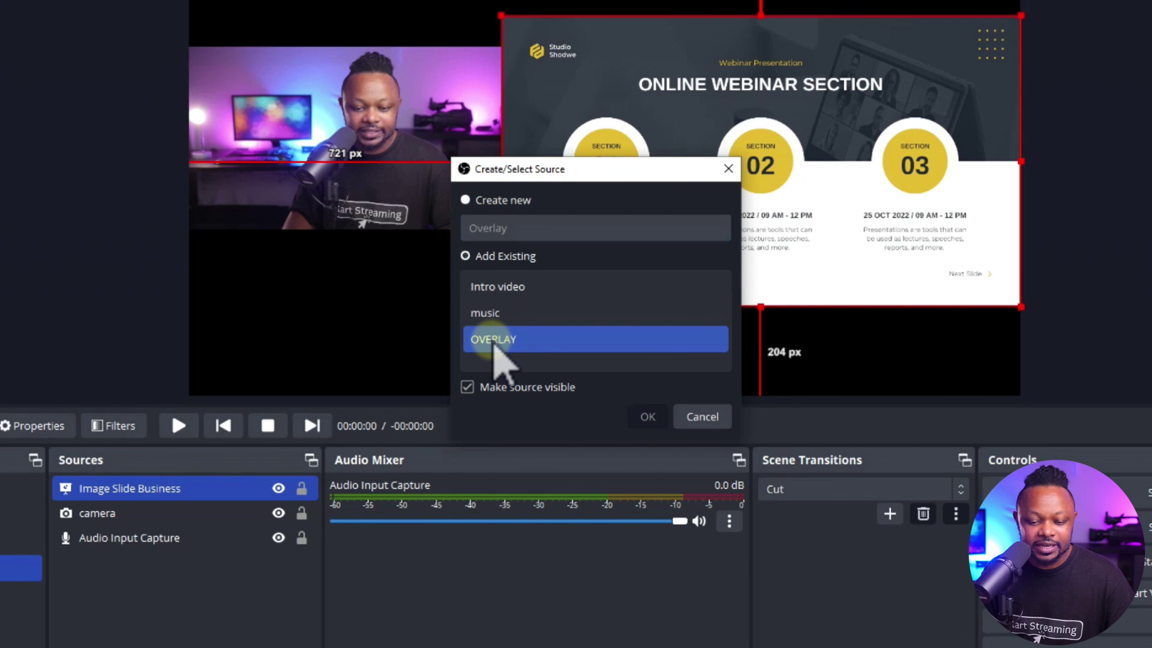
pyautogui.click(492, 260)
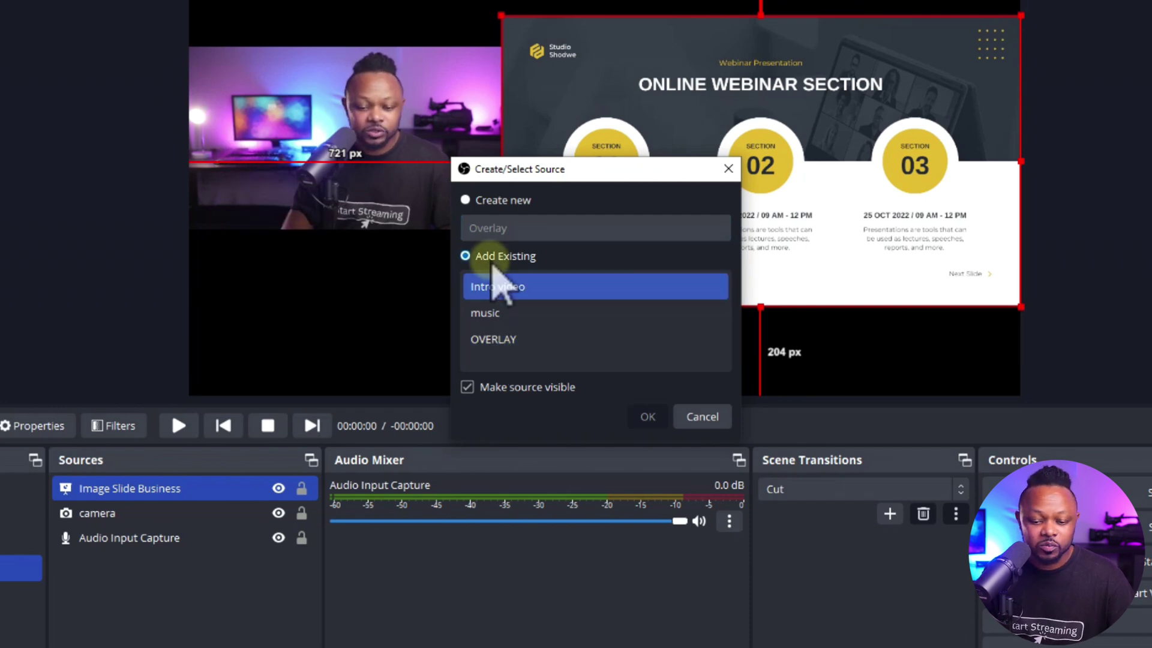
pyautogui.click(496, 339)
pyautogui.click(647, 416)
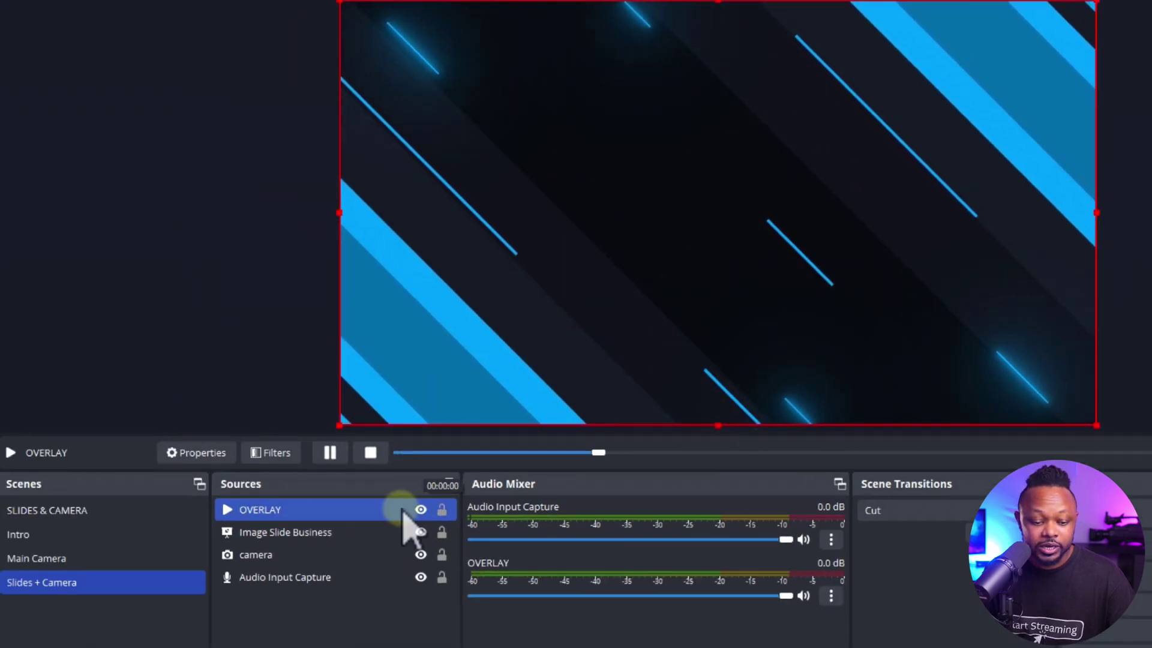
# Enable Loop in the OVERLAY source's properties and confirm
pyautogui.rightClick(363, 509)
pyautogui.click(407, 563)
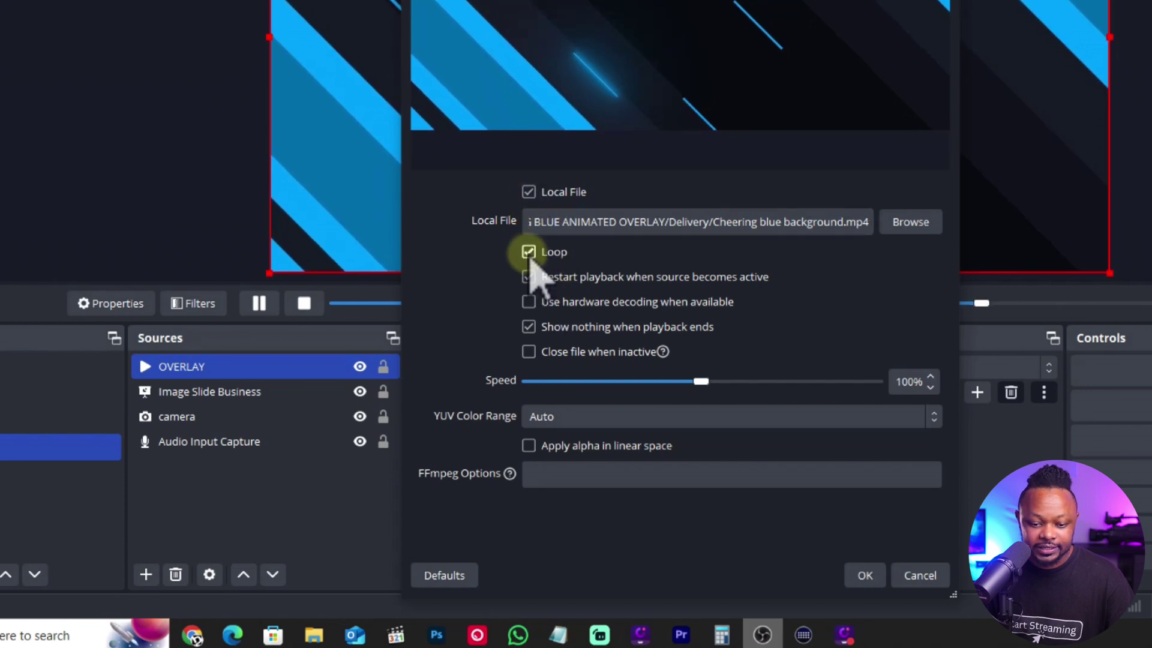
pyautogui.click(865, 576)
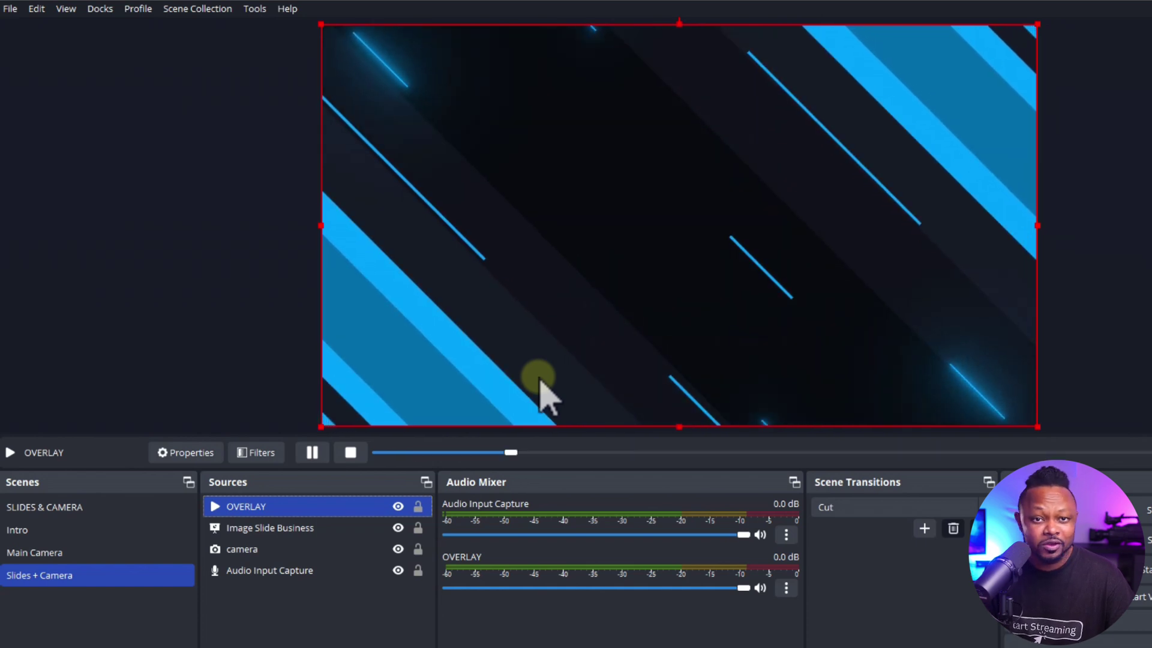
# Send OVERLAY to the bottom of Sources and lock it, then crop the camera's right side and move it left
pyautogui.moveTo(347, 495); pyautogui.dragTo(321, 583)
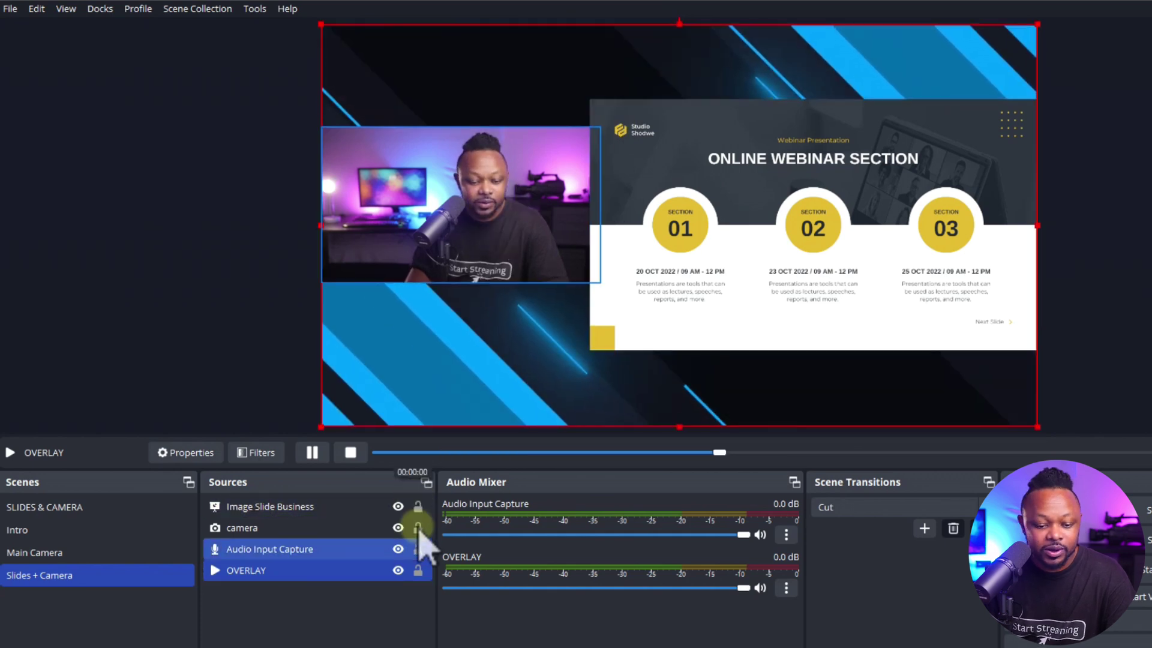
pyautogui.click(418, 570)
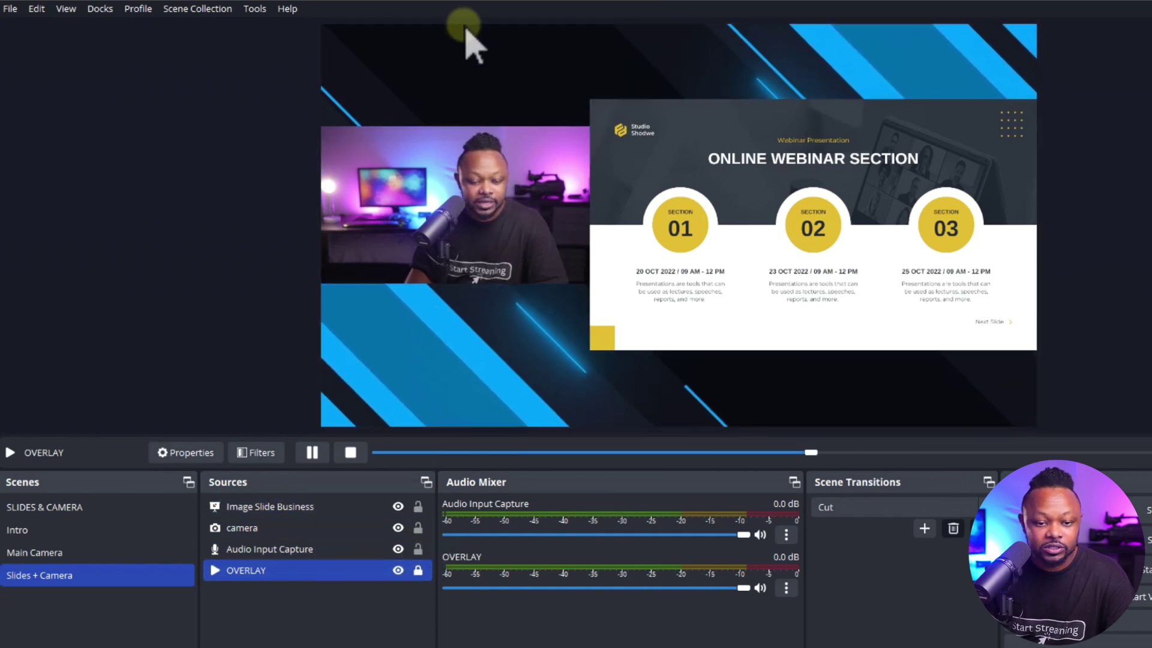
pyautogui.click(487, 207)
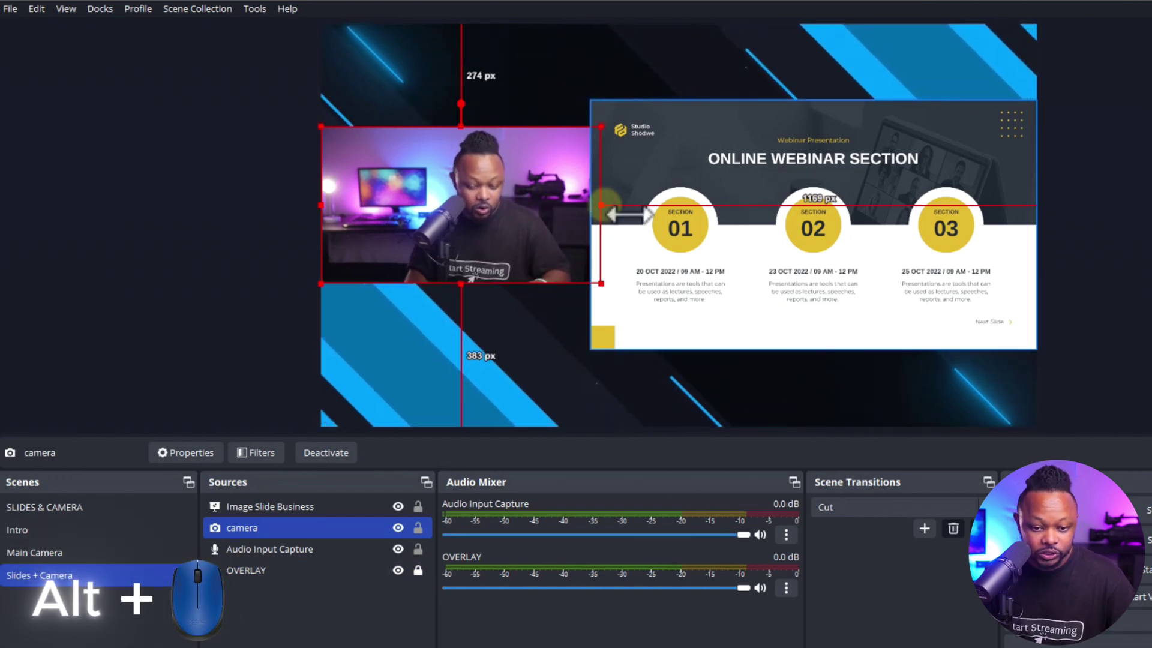
pyautogui.moveTo(602, 205); pyautogui.dragTo(559, 205)
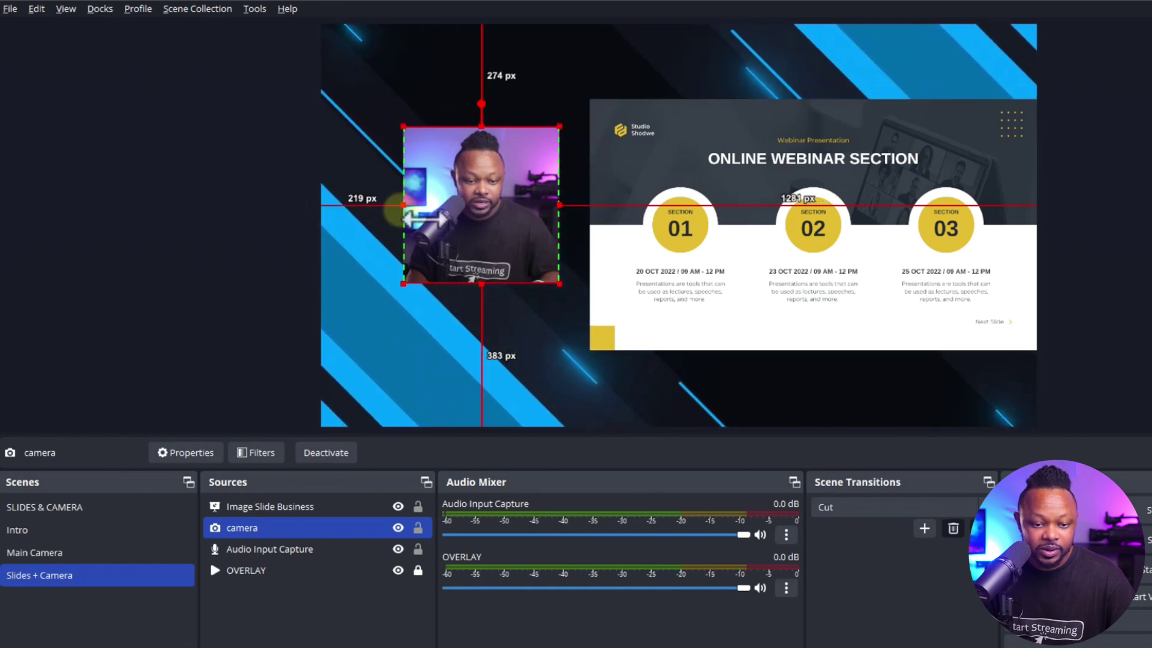
pyautogui.moveTo(528, 236); pyautogui.dragTo(458, 244)
# Enlarge the slide and move it into place, then shrink the camera and align it left
pyautogui.click(773, 174)
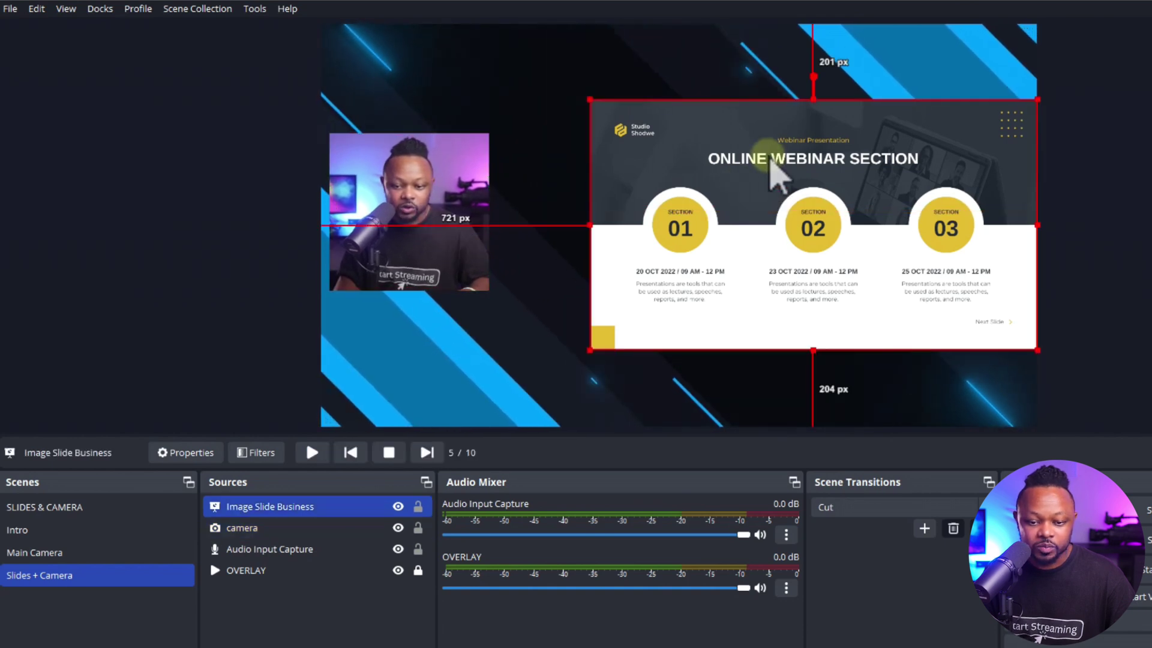
pyautogui.moveTo(770, 159); pyautogui.dragTo(671, 154)
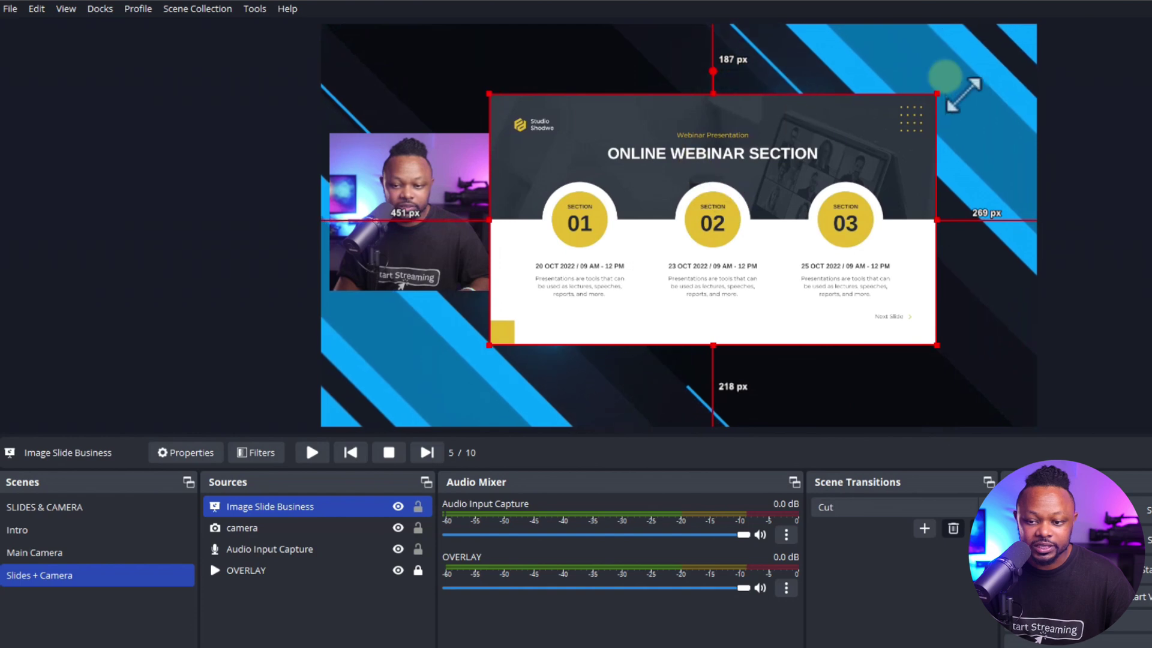
pyautogui.moveTo(935, 94); pyautogui.dragTo(1037, 37)
pyautogui.moveTo(859, 186); pyautogui.dragTo(863, 242)
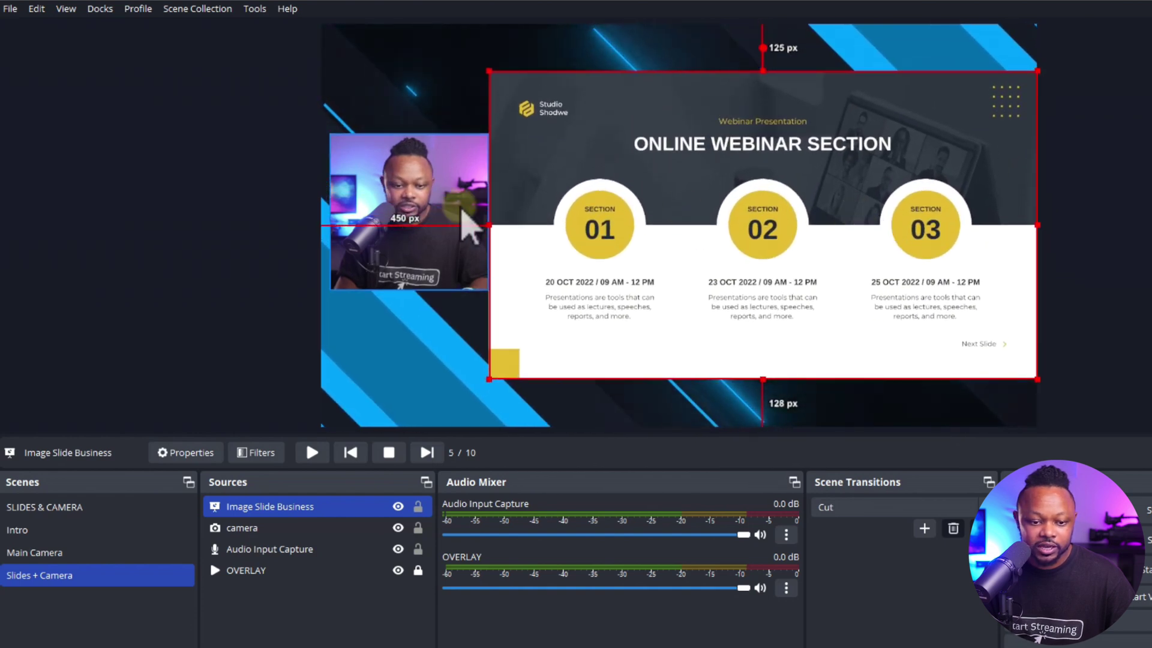
pyautogui.click(462, 226)
pyautogui.moveTo(488, 290); pyautogui.dragTo(418, 220)
# Fine-tune the layout: enlarge and lower the slide, shrink the camera slightly and nudge it down-right
pyautogui.moveTo(918, 167); pyautogui.dragTo(869, 169)
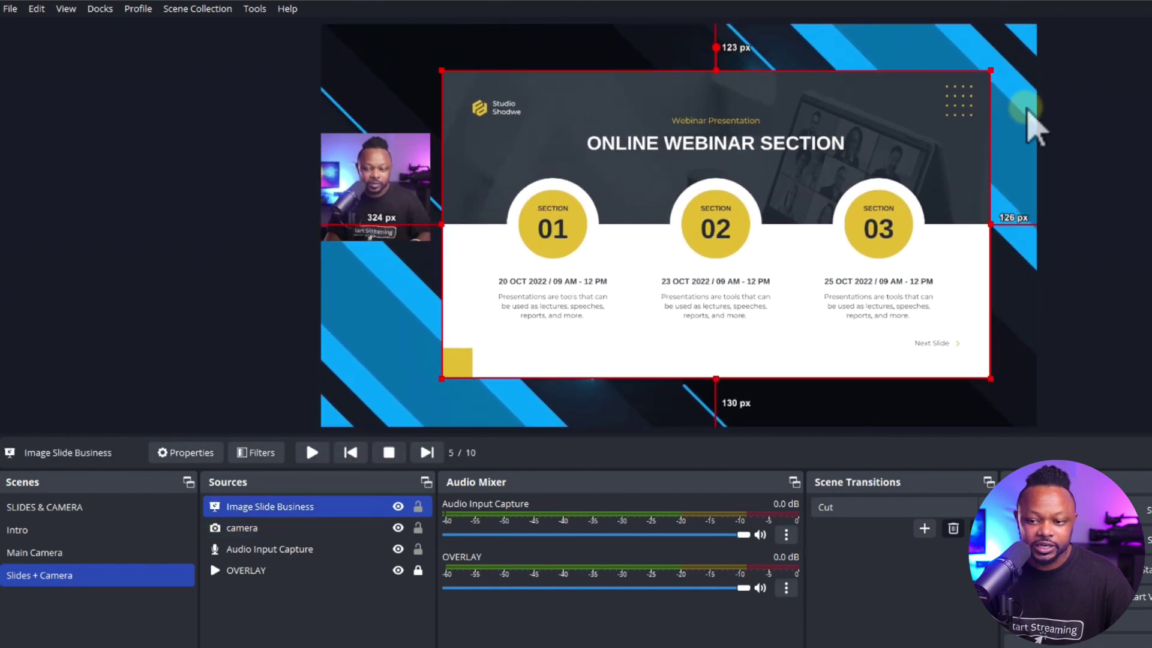
pyautogui.moveTo(990, 70); pyautogui.dragTo(1026, 50)
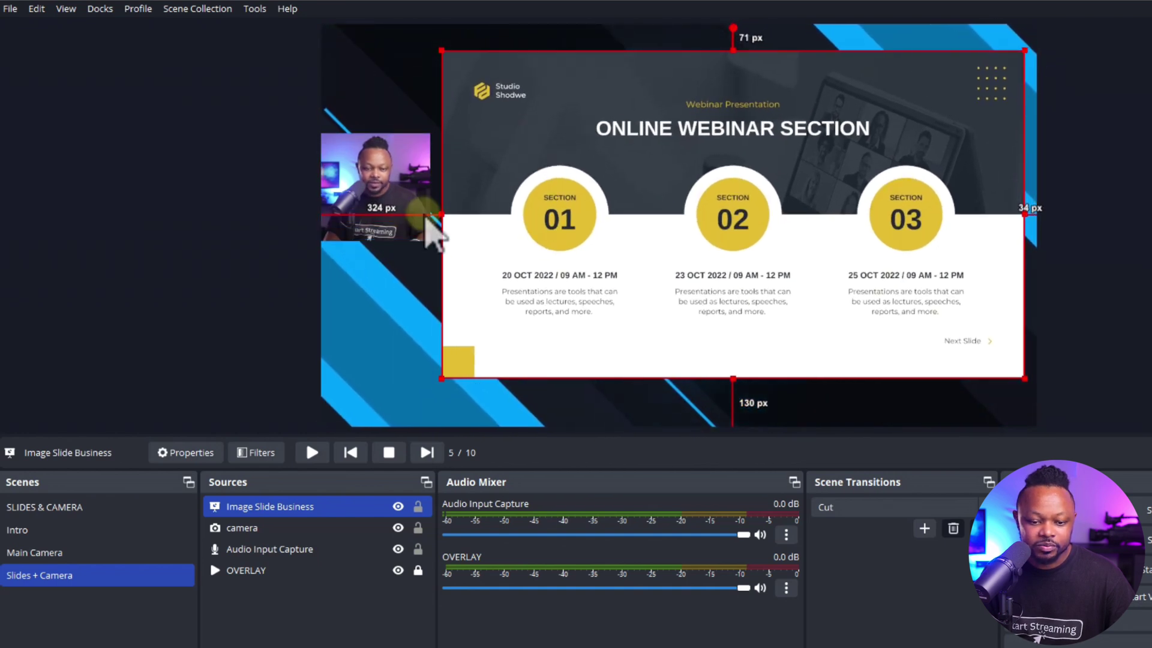
pyautogui.moveTo(791, 236); pyautogui.dragTo(791, 243)
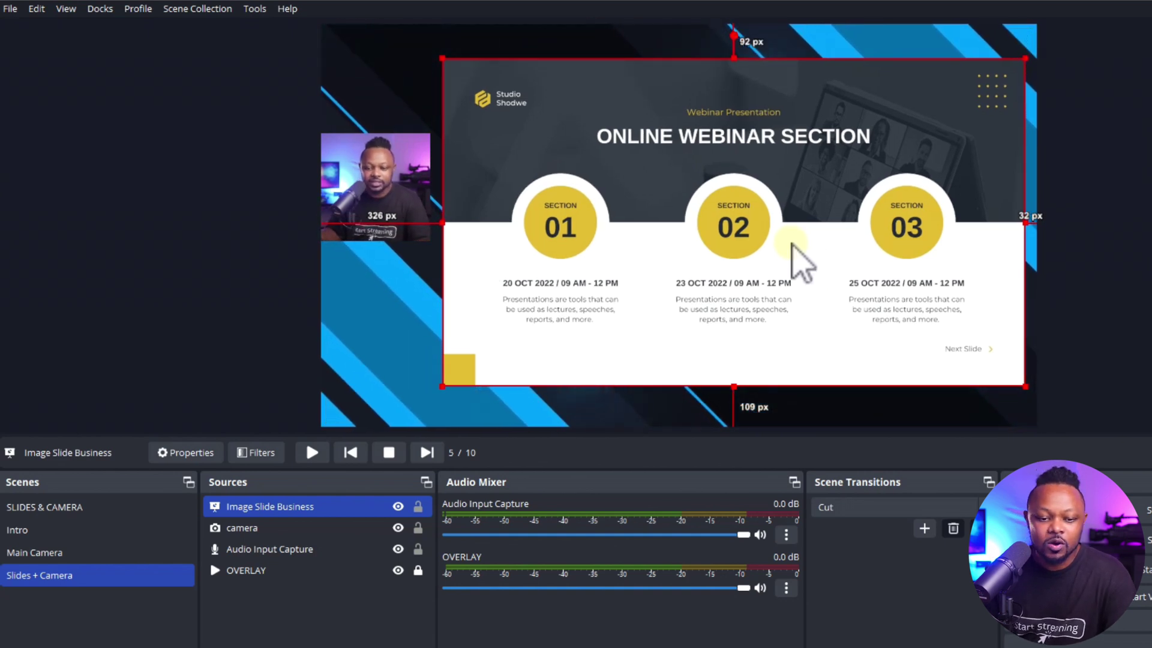
pyautogui.click(395, 184)
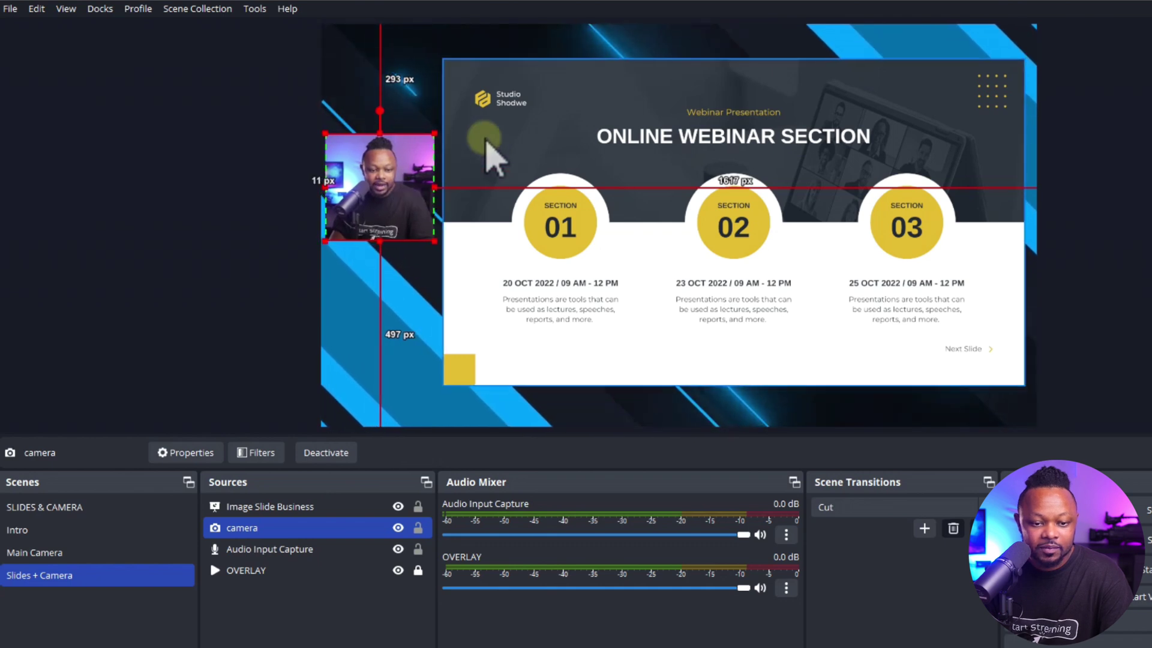
pyautogui.moveTo(432, 133); pyautogui.dragTo(427, 138)
pyautogui.moveTo(415, 194); pyautogui.dragTo(424, 208)
# Select Image Slide Business and advance it to the final THANK YOU slide, 10/10
pyautogui.click(426, 46)
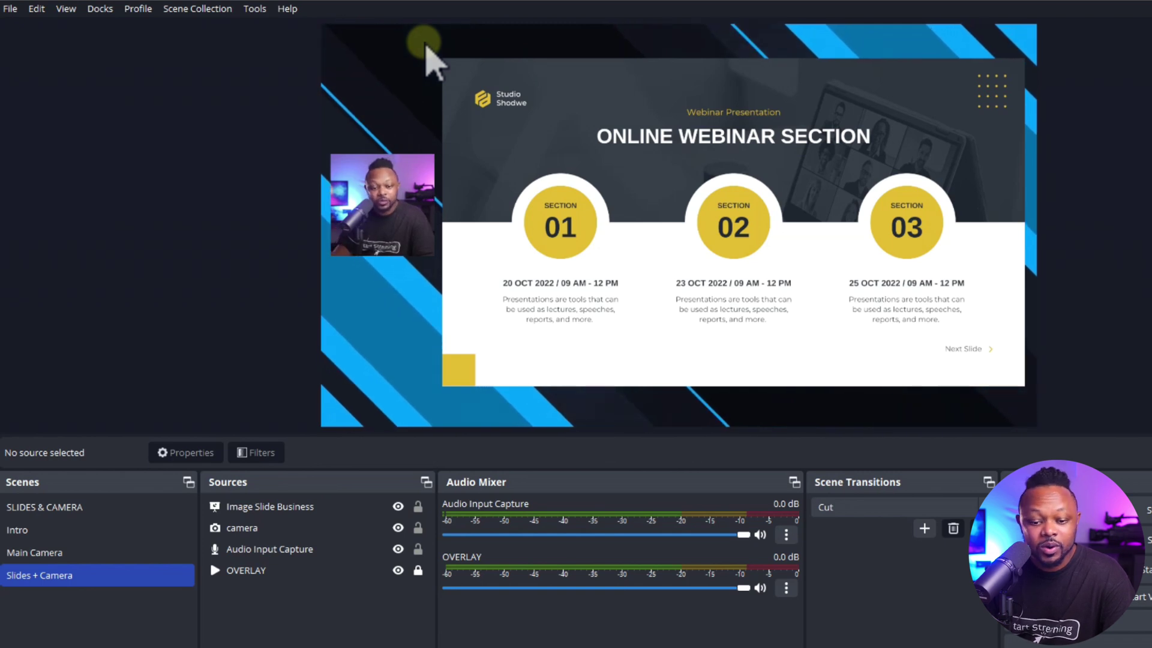
pyautogui.click(297, 509)
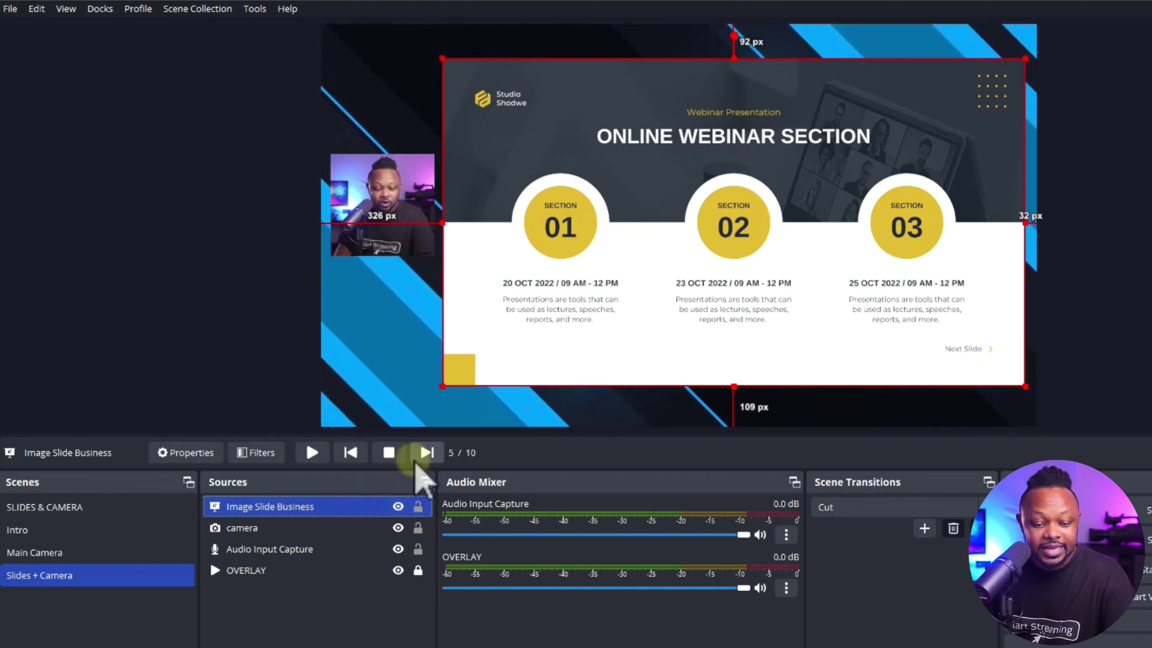
pyautogui.click(424, 455)
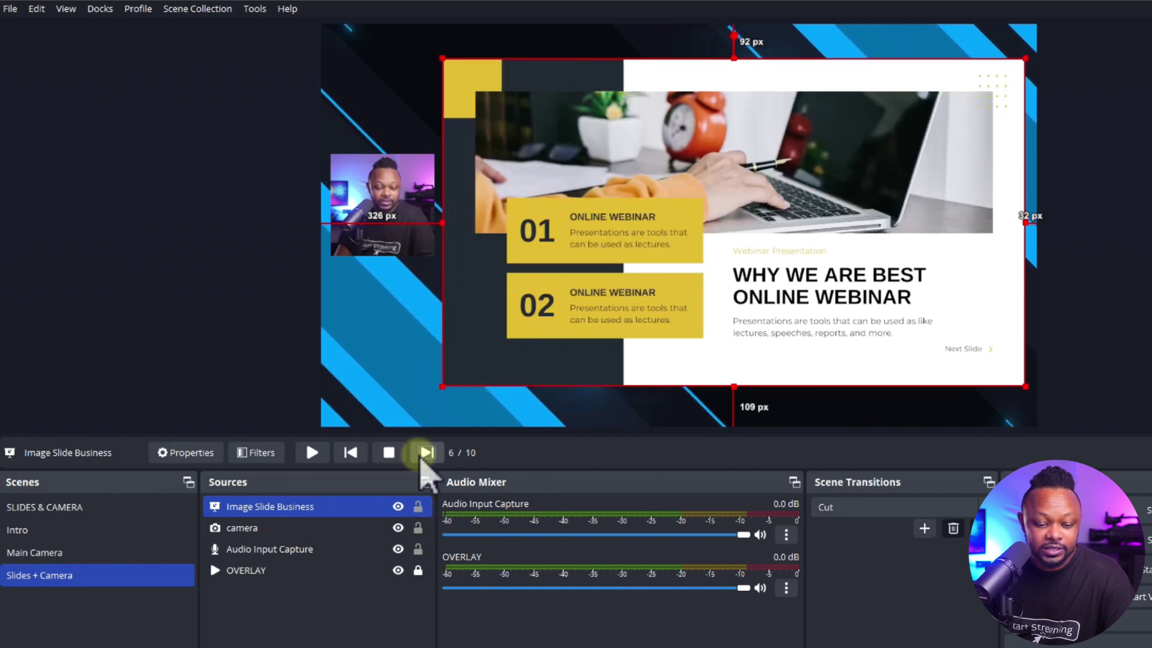
pyautogui.click(424, 455)
pyautogui.click(291, 507)
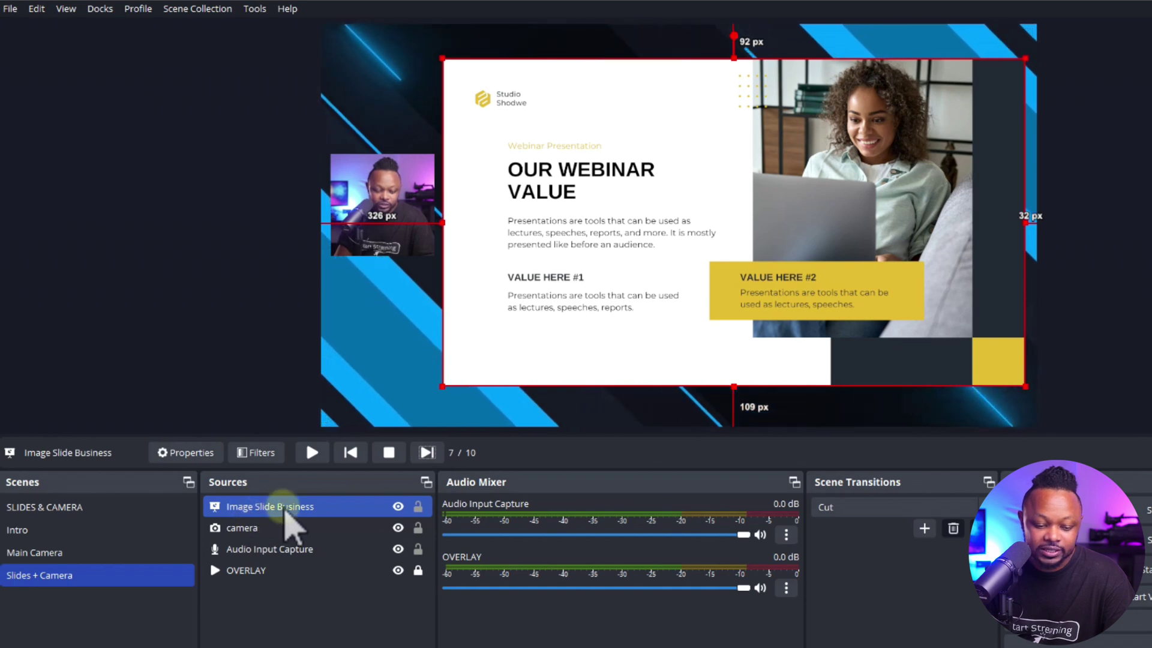
pyautogui.click(426, 452)
pyautogui.click(427, 453)
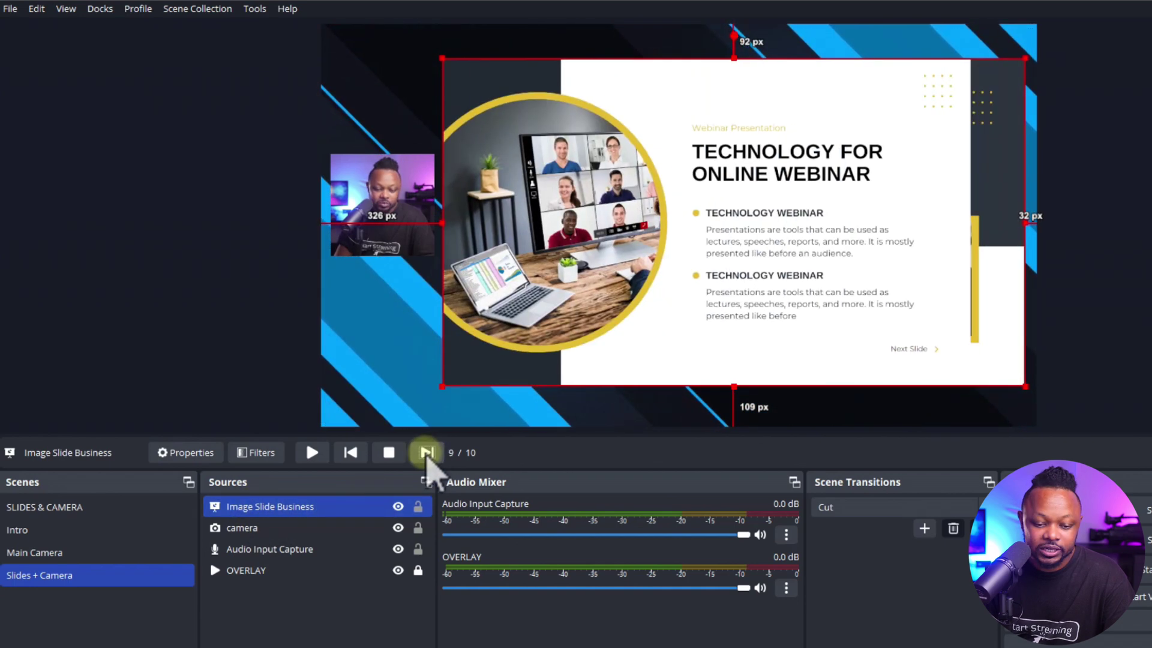
pyautogui.click(427, 452)
pyautogui.click(206, 342)
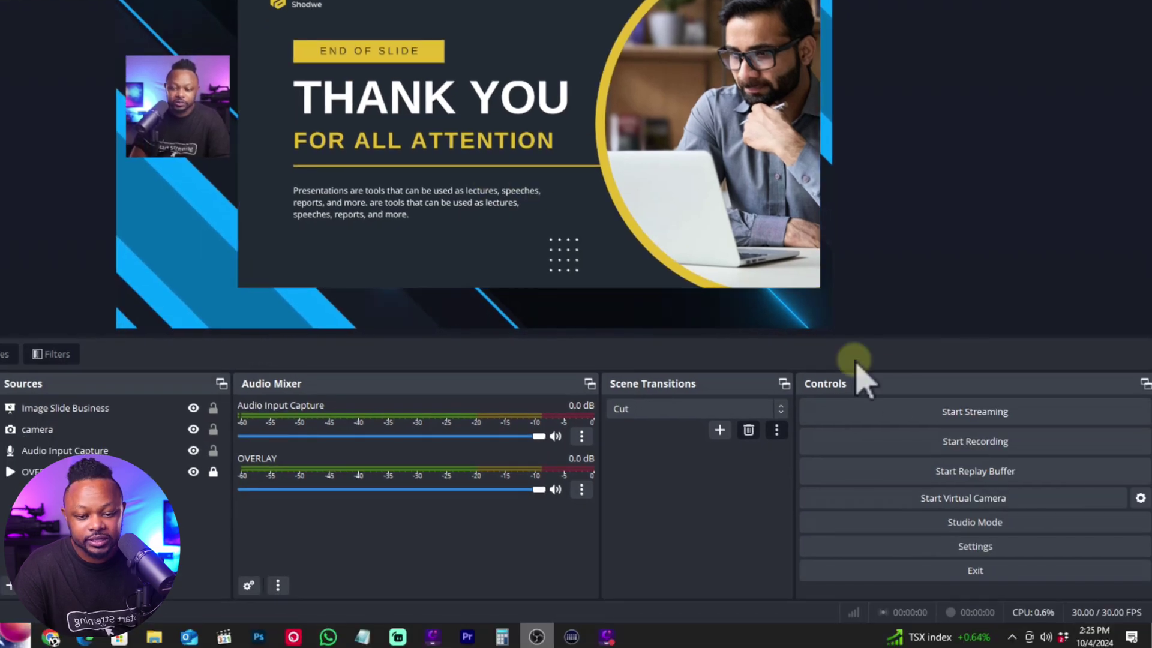
# Open the Hotkeys settings filtered by 'slide' and select the Image Slide Business Next Slide field
pyautogui.click(972, 547)
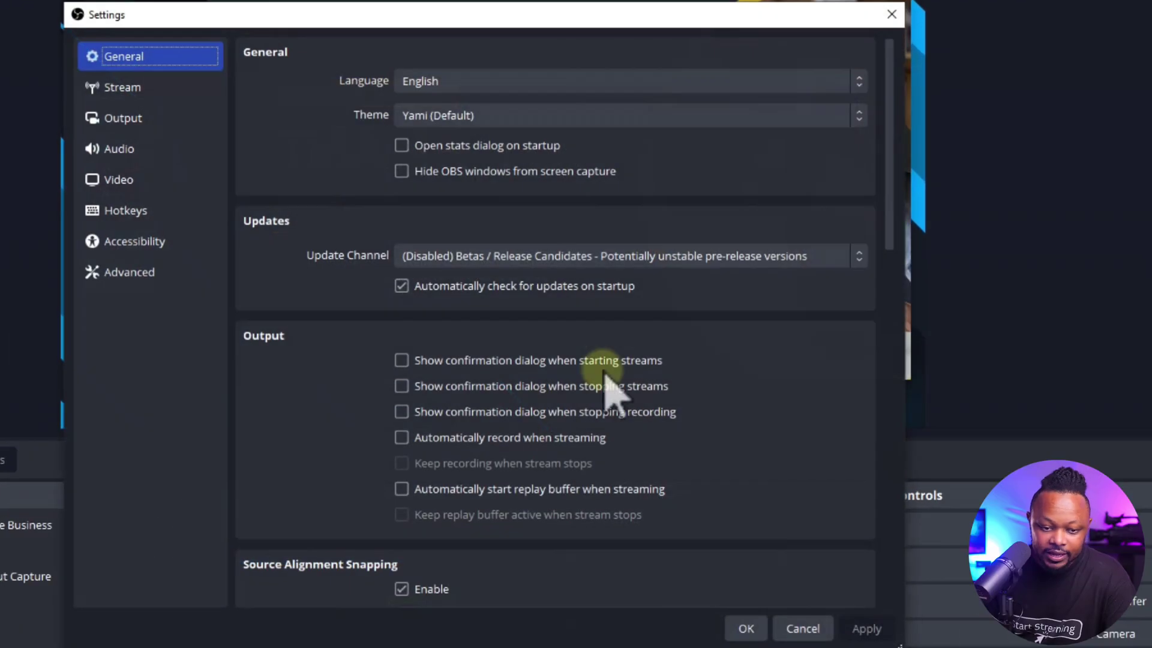
pyautogui.click(135, 216)
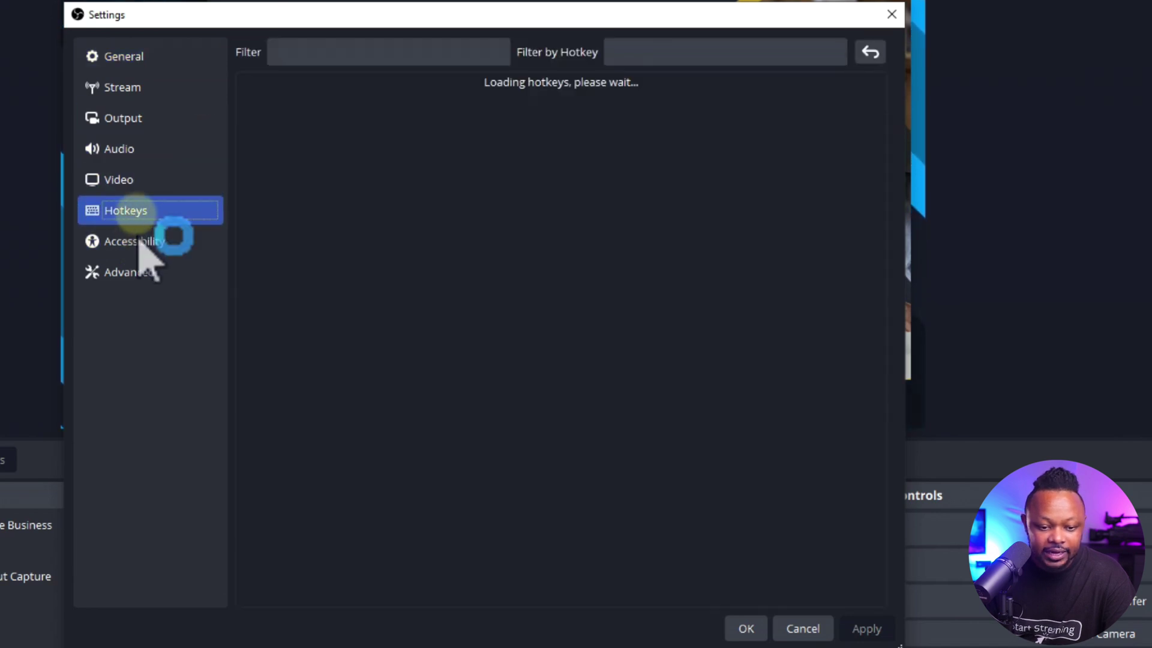
pyautogui.click(314, 53)
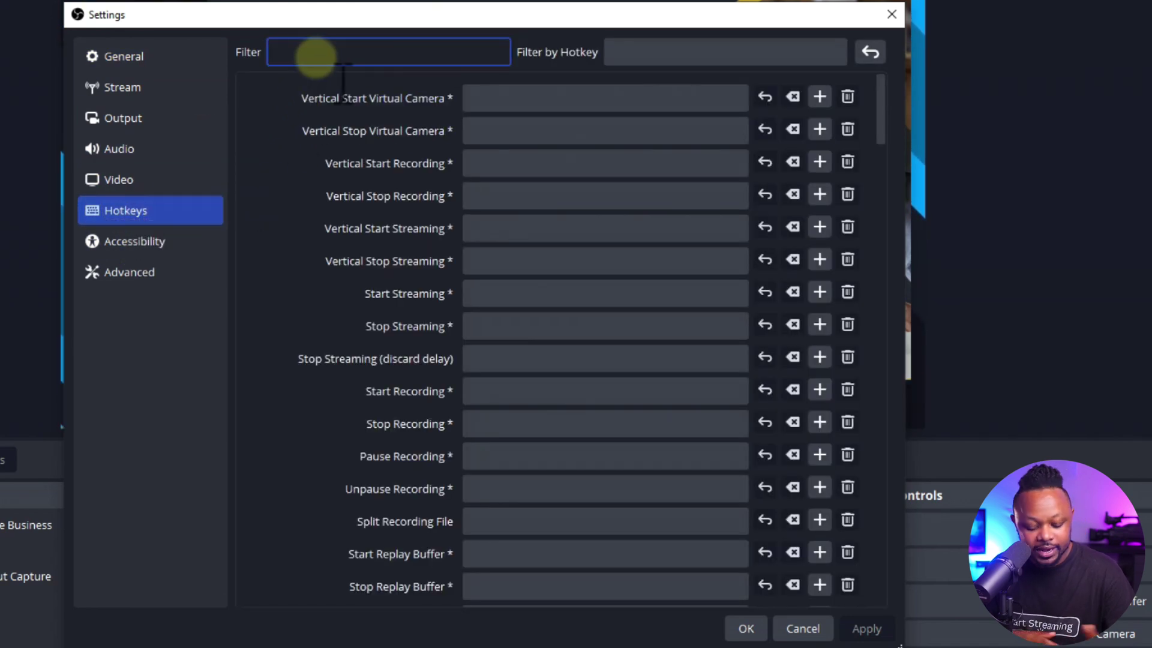
pyautogui.write('slide')
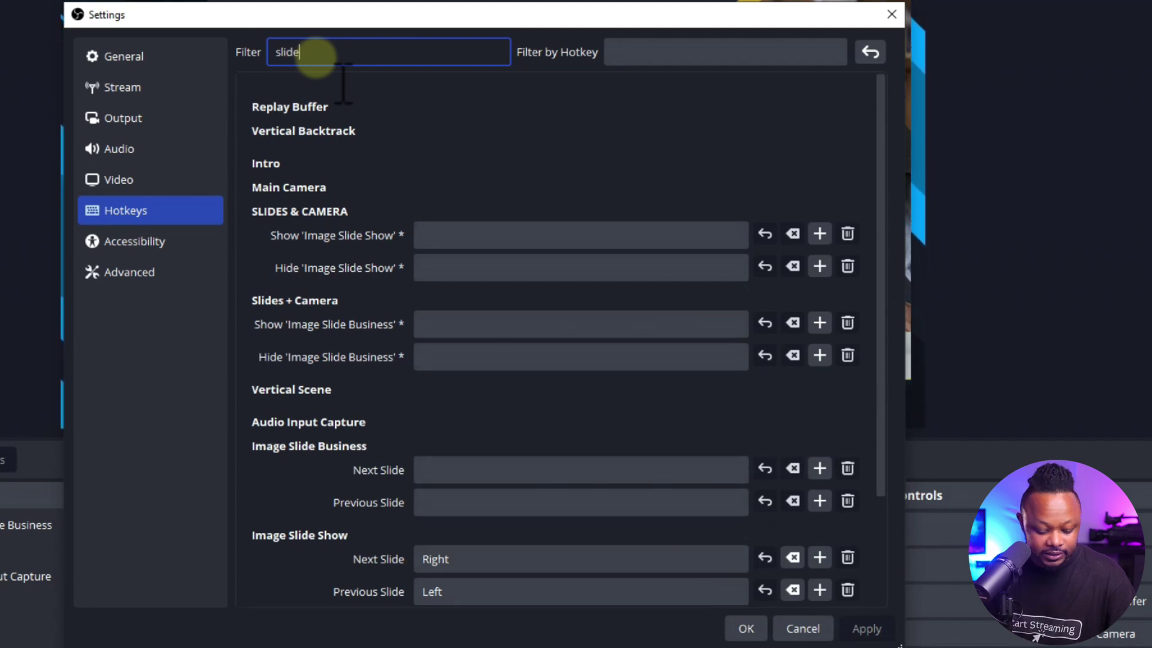
pyautogui.write('s')
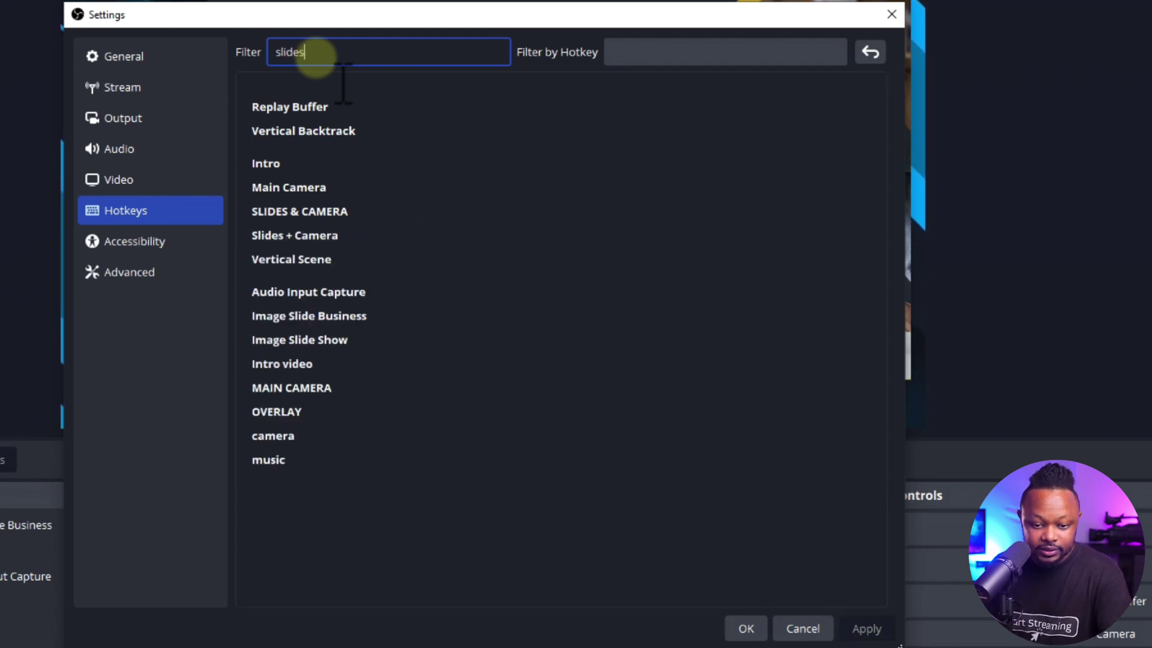
pyautogui.press('BackSpace')
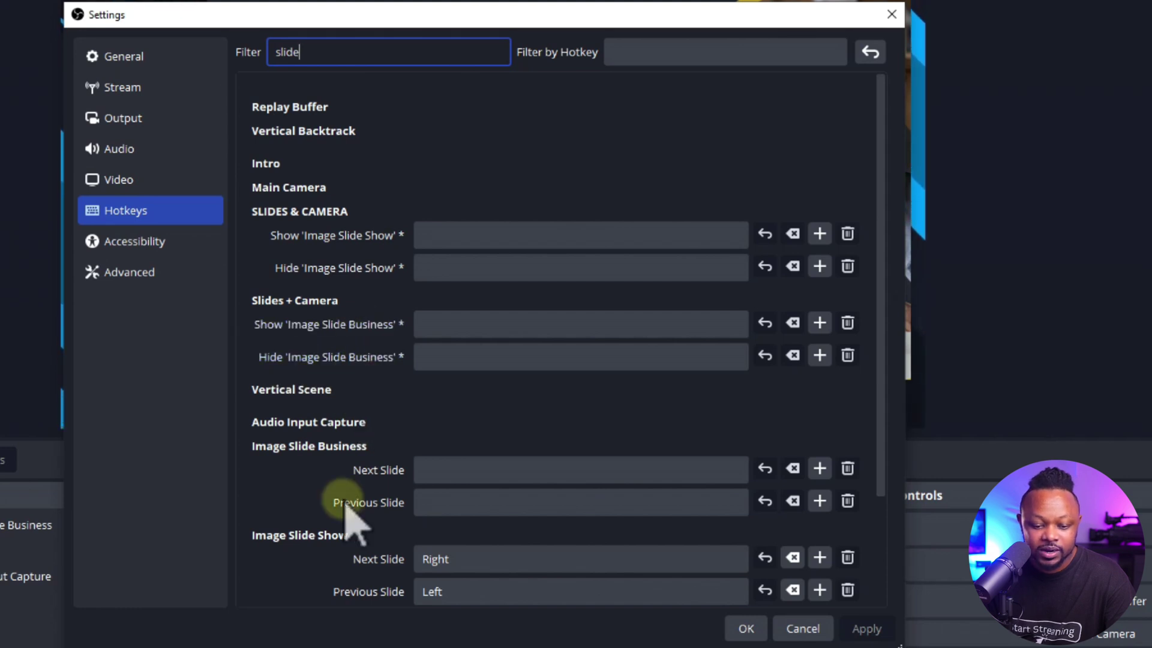
pyautogui.scroll(-1, 326, 522)
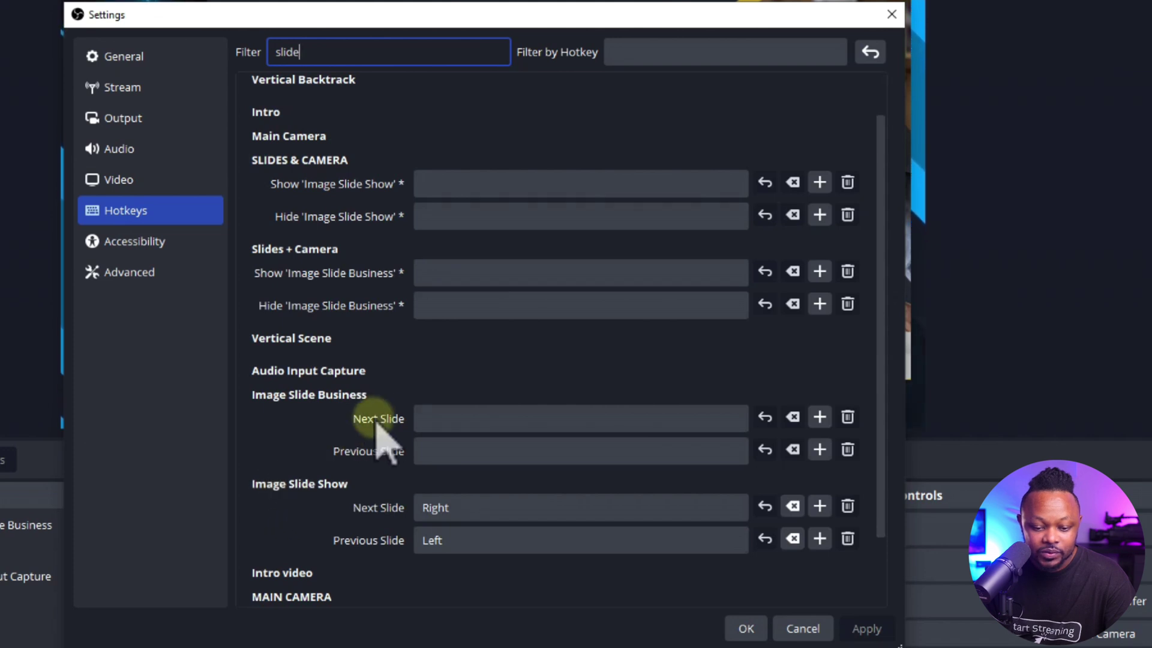
pyautogui.click(423, 419)
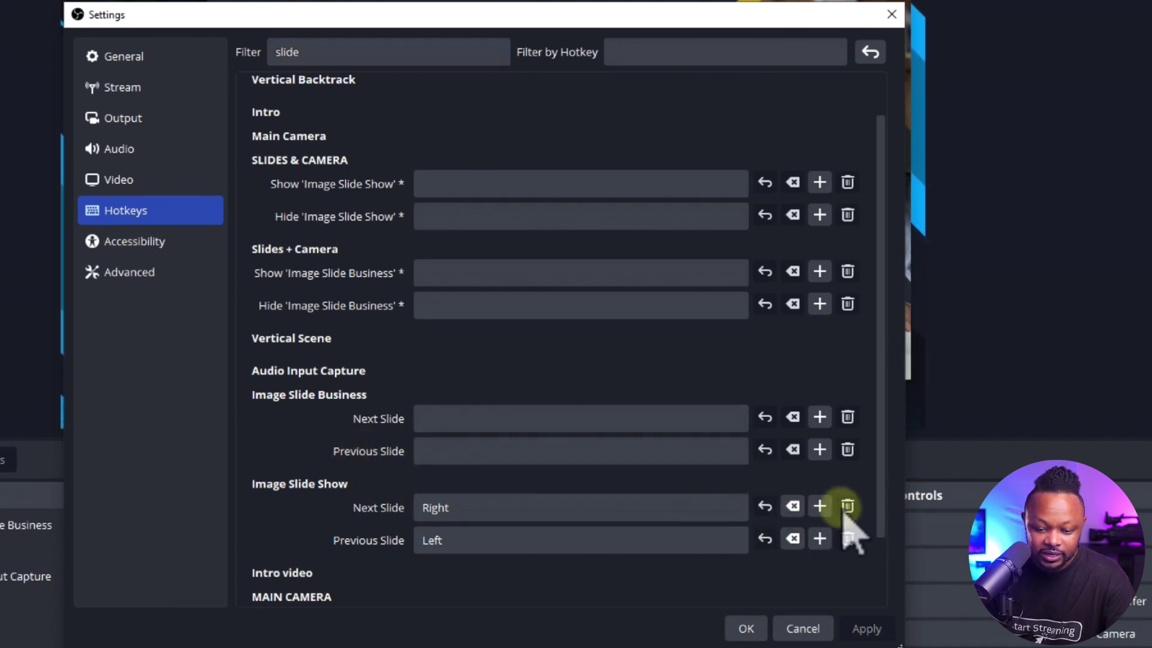
# Clear the next-slide and previous-slide hotkeys of the Image Slide Show source
pyautogui.click(547, 508)
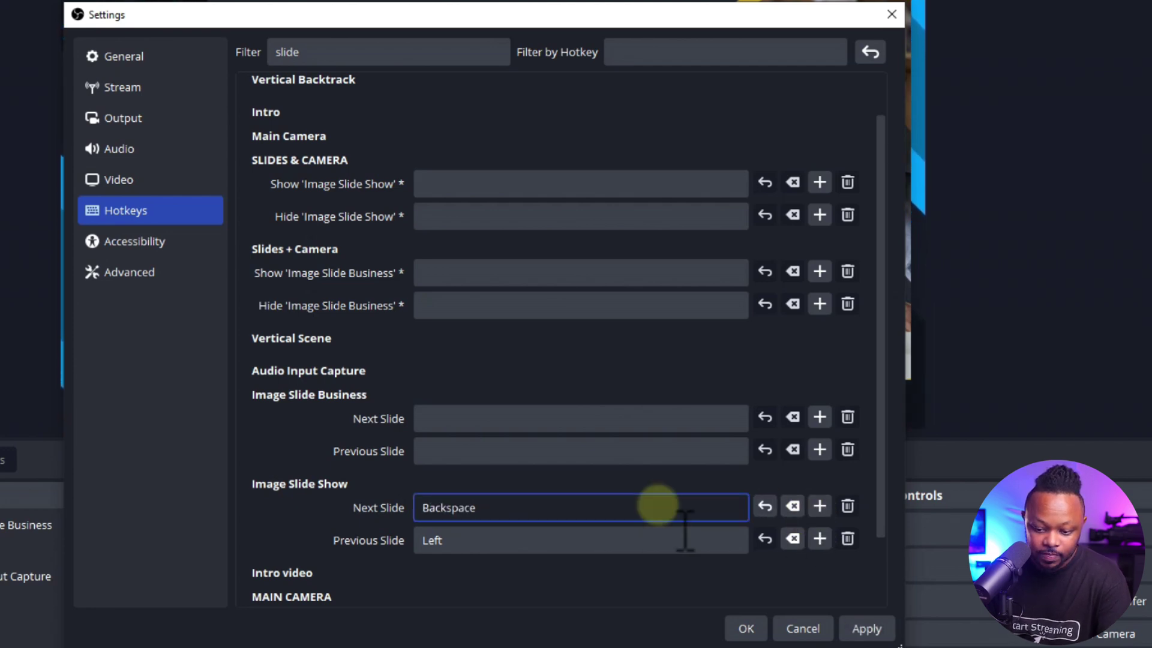
pyautogui.click(792, 506)
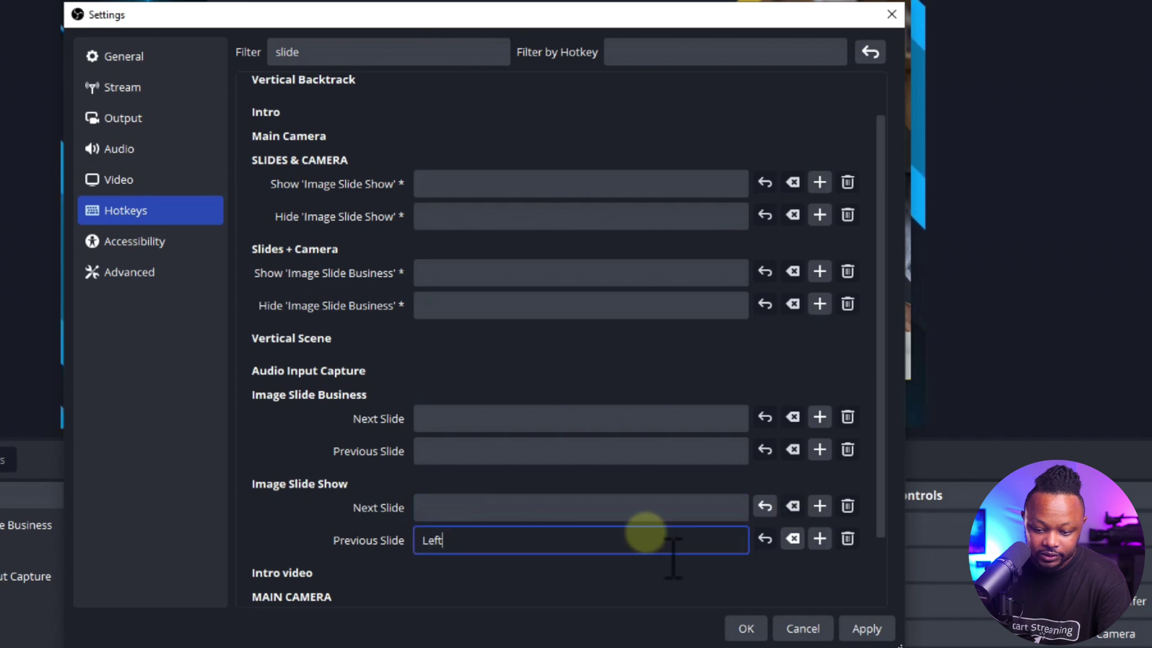
pyautogui.click(792, 538)
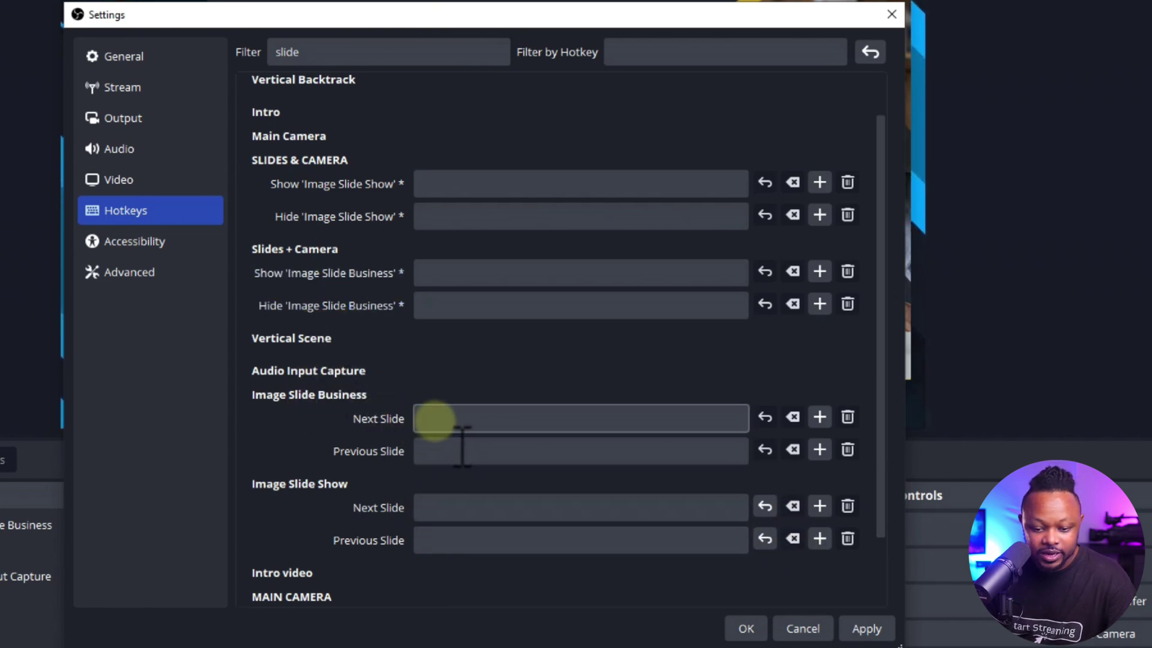
# Assign Right arrow to Image Slide Business Next Slide and Left arrow to Previous Slide, then save
pyautogui.click(435, 419)
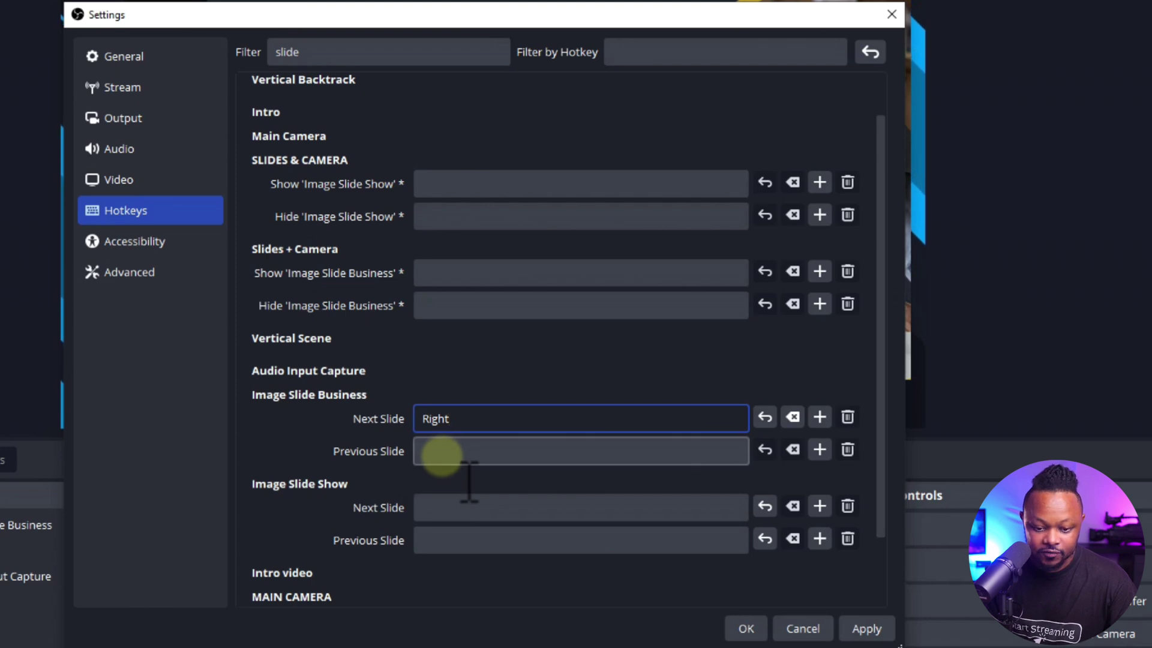
pyautogui.click(441, 455)
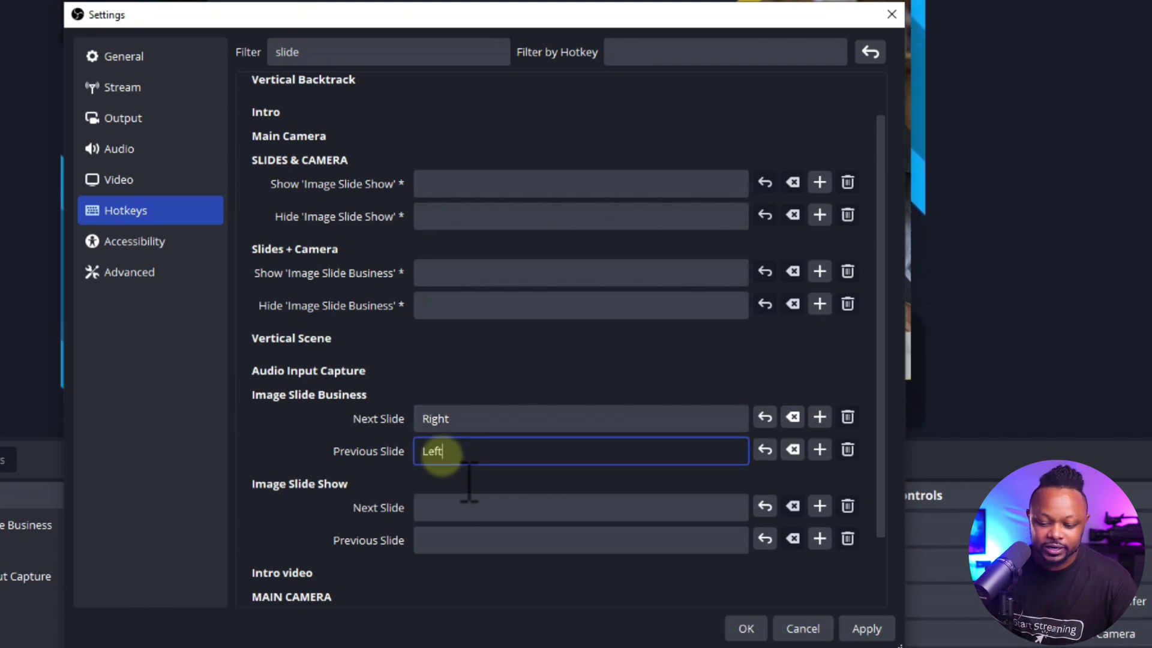
pyautogui.click(598, 507)
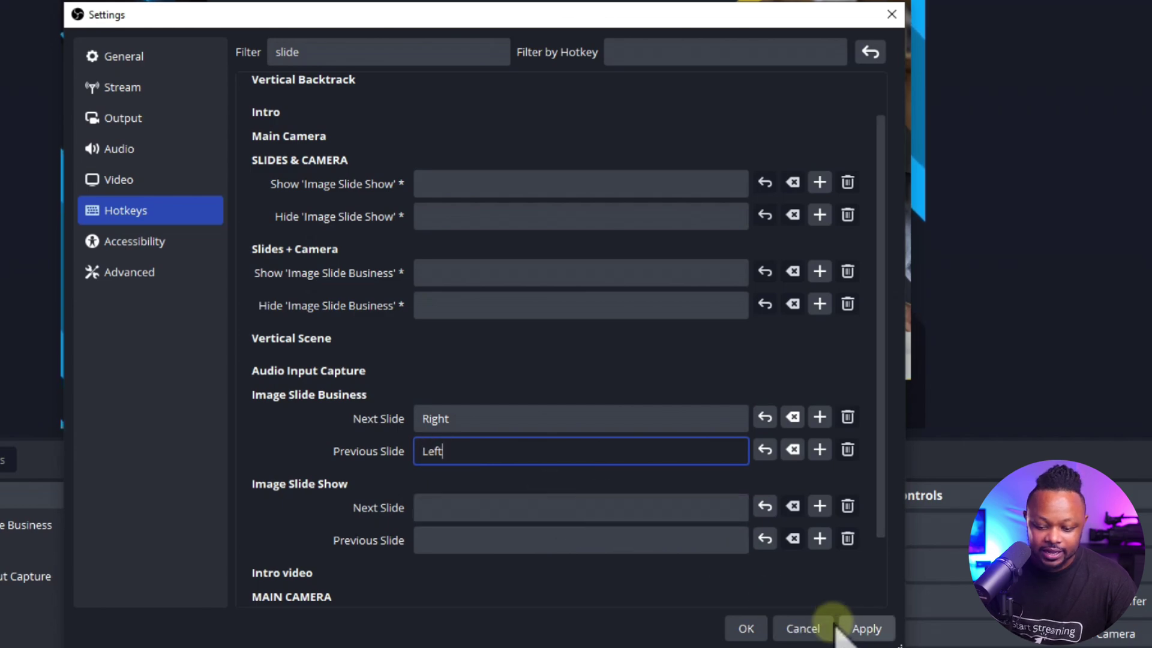
pyautogui.click(864, 630)
pyautogui.click(745, 629)
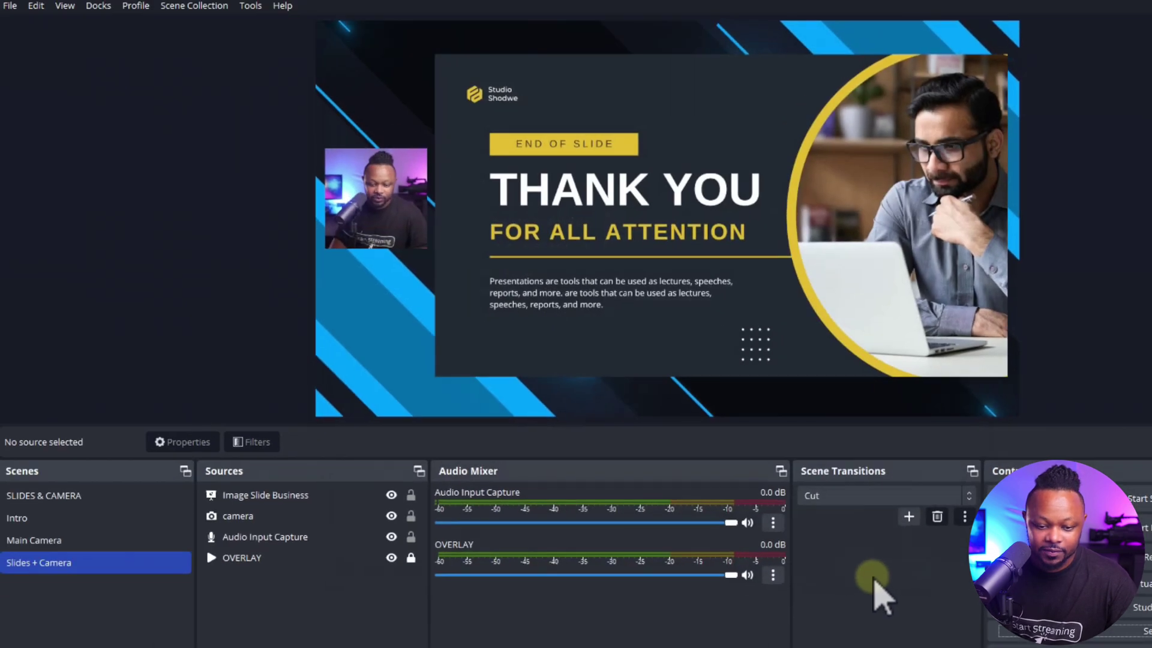
# Step the slideshow forward five slides with the Right arrow hotkey, then select Image Slide Business
pyautogui.press('Right')
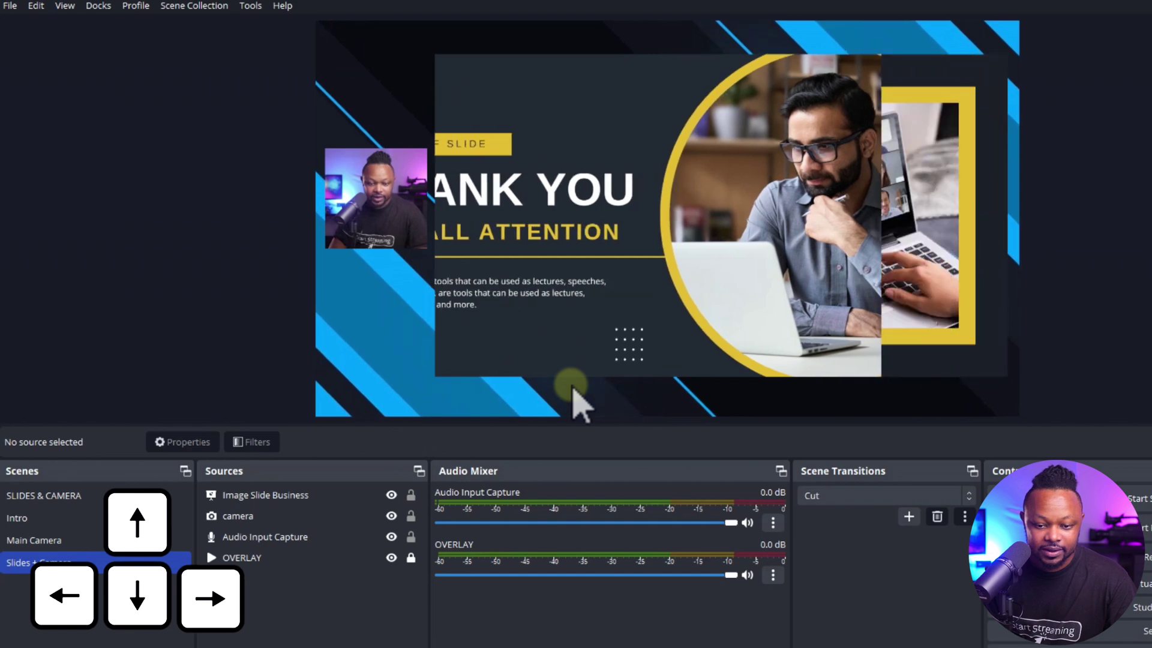
pyautogui.press('Right')
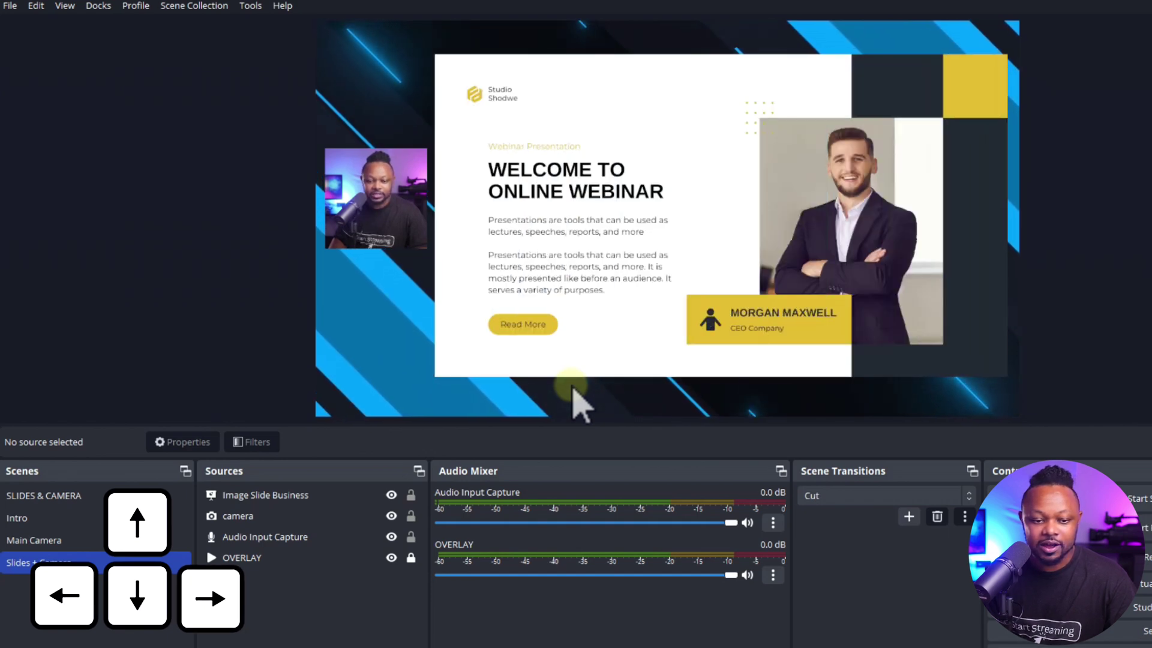
pyautogui.press('Right')
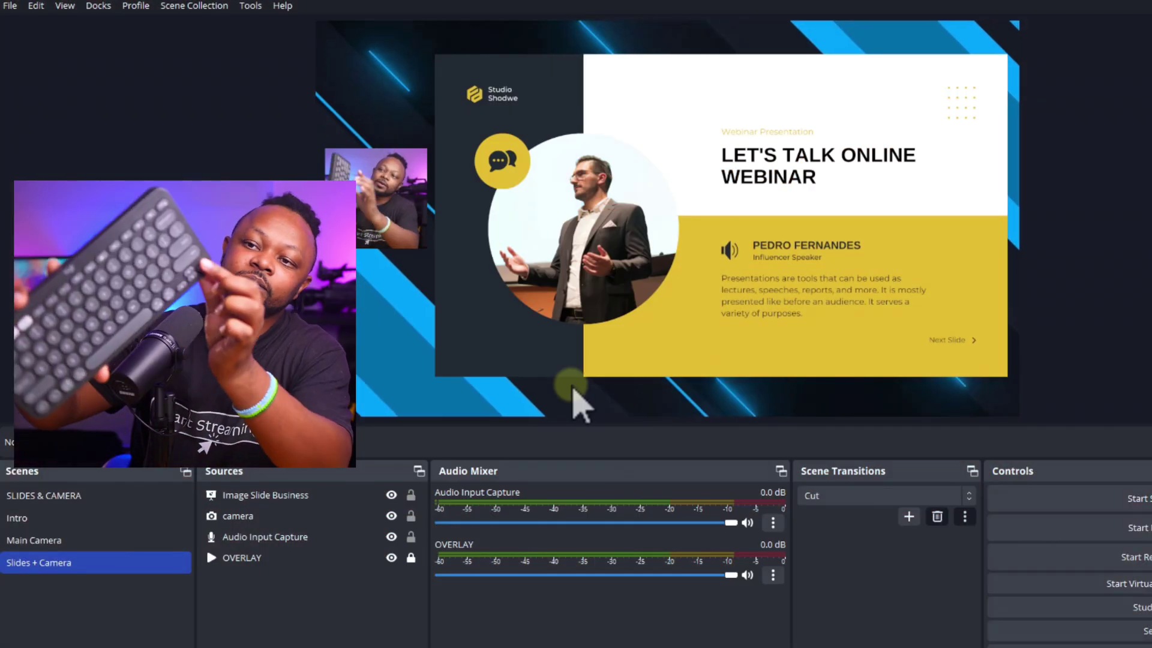
pyautogui.press('Right')
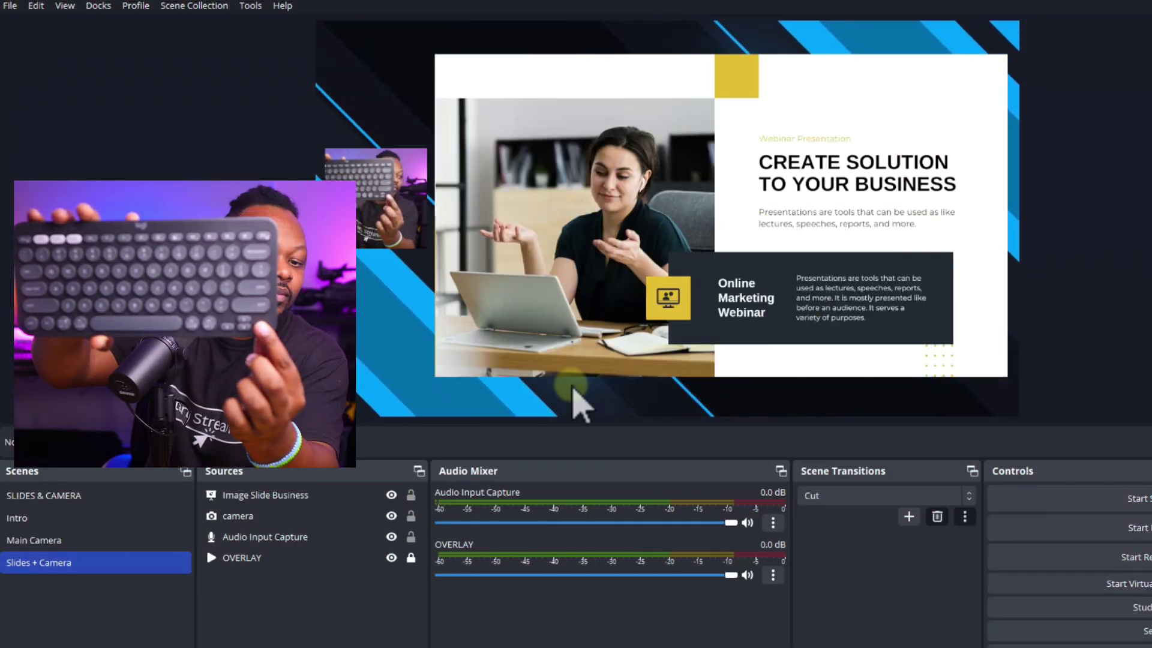
pyautogui.press('Right')
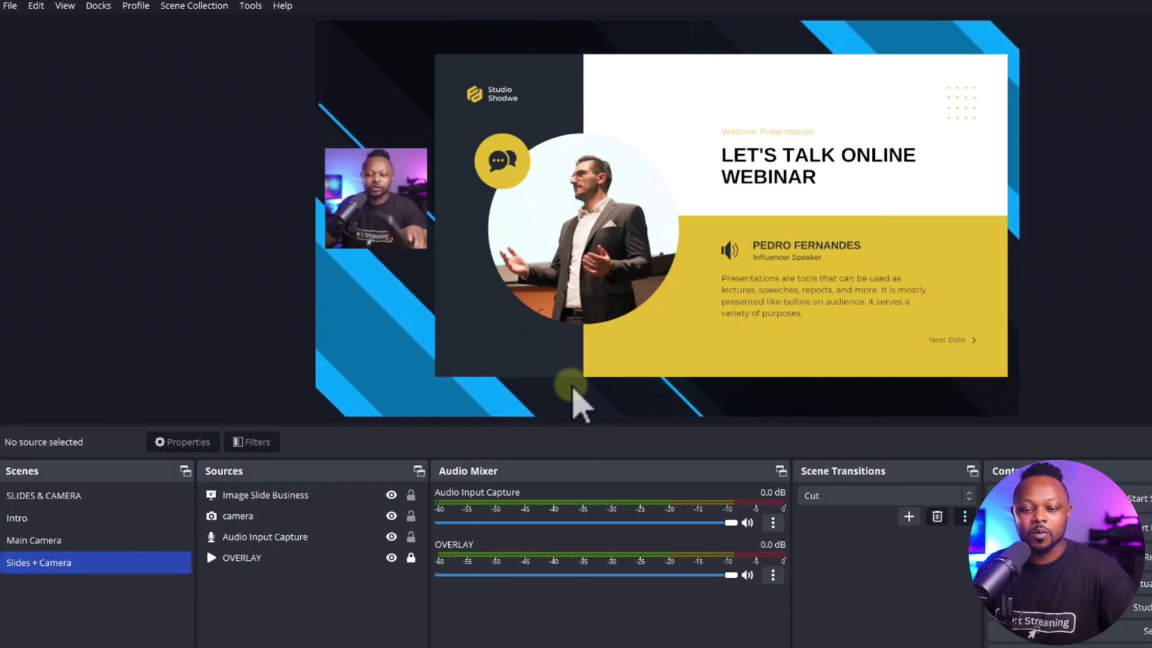
pyautogui.click(315, 497)
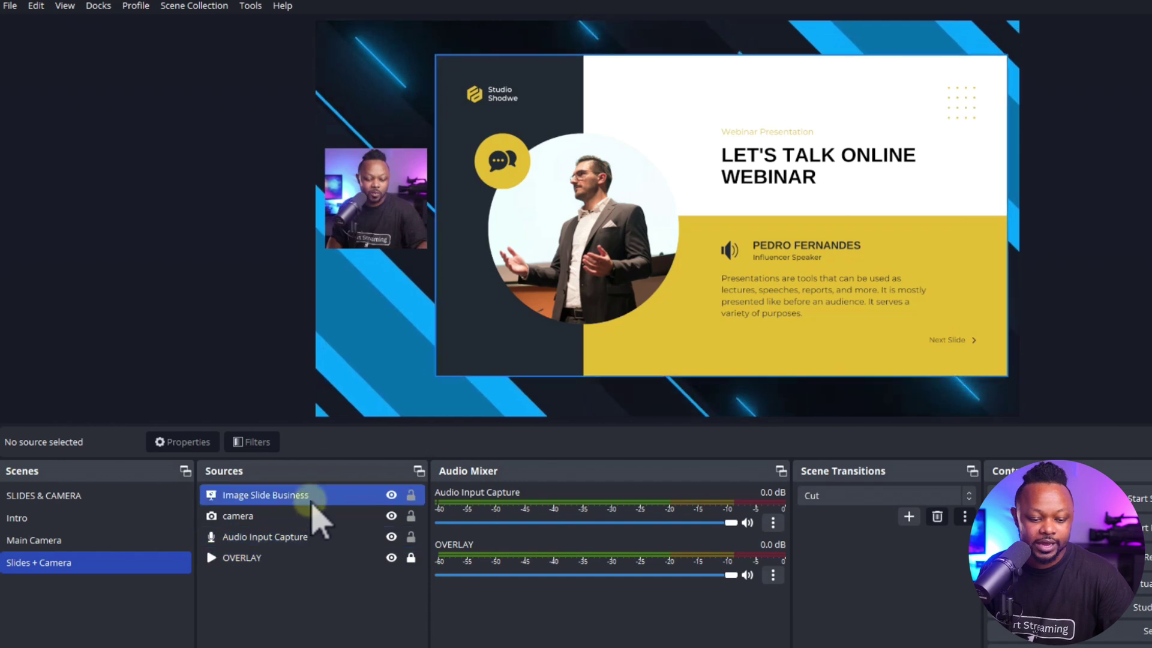
# Change the Image Slide Business slideshow's slide transition to Fade
pyautogui.rightClick(315, 498)
pyautogui.click(327, 496)
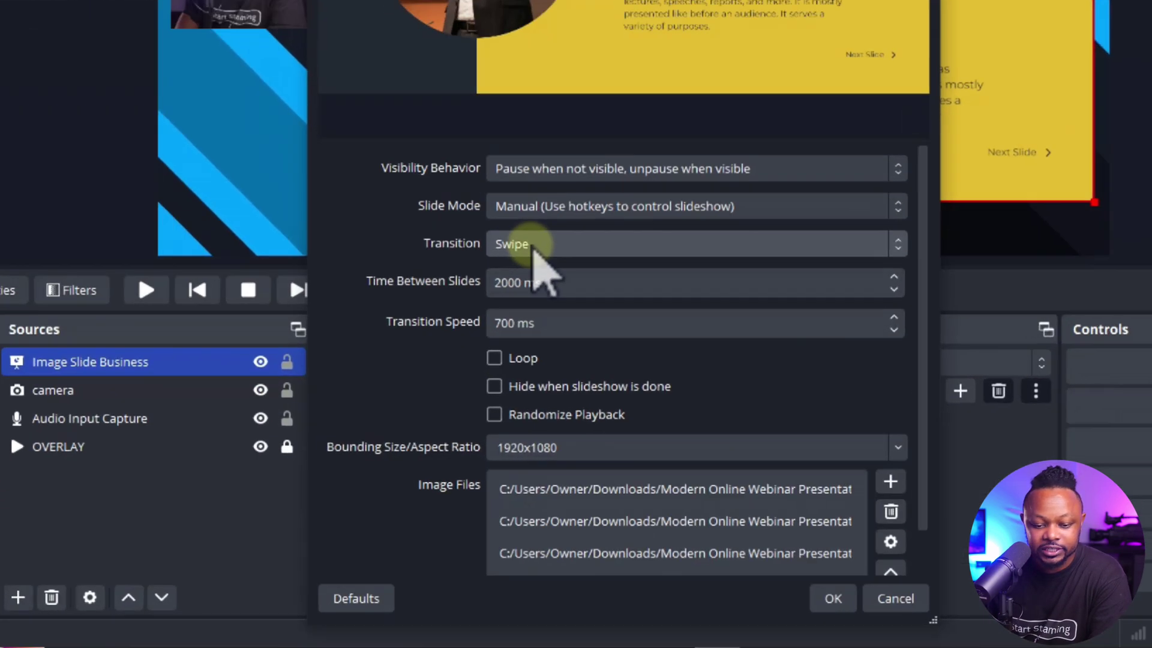
pyautogui.click(510, 378)
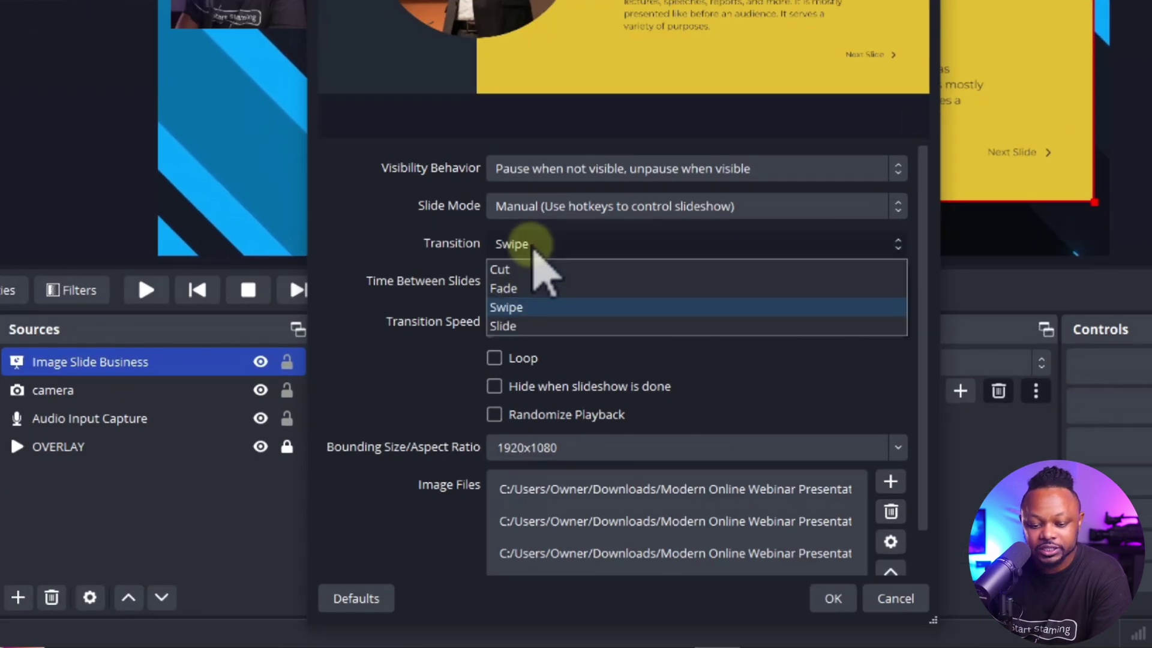
pyautogui.click(534, 289)
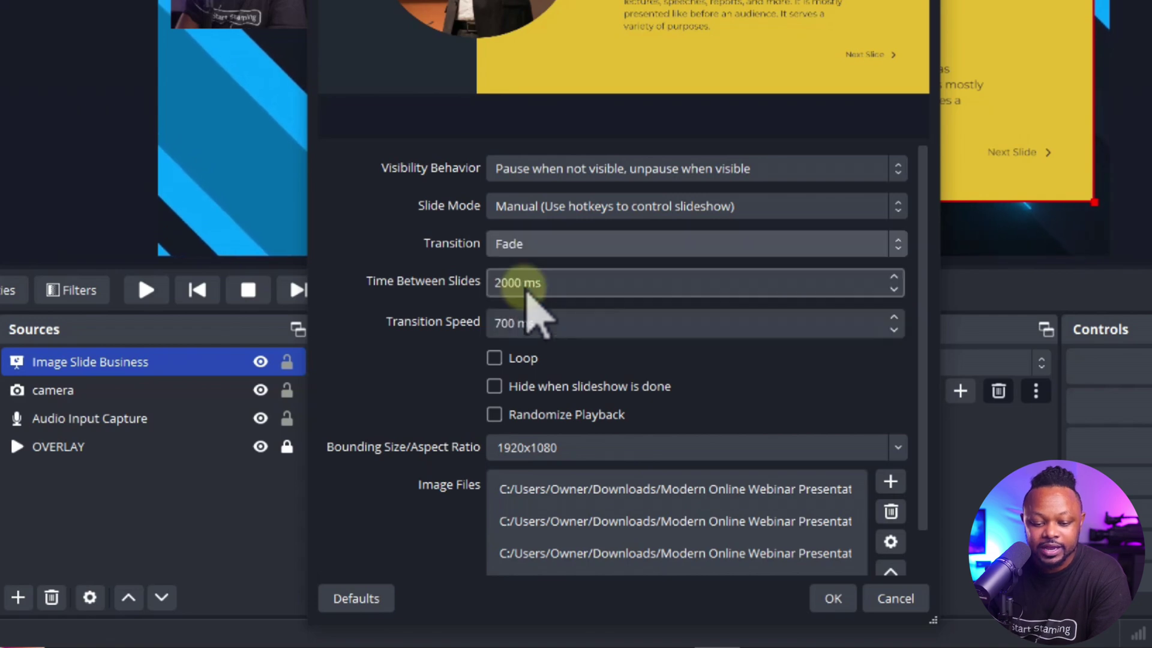
pyautogui.click(769, 549)
pyautogui.click(833, 598)
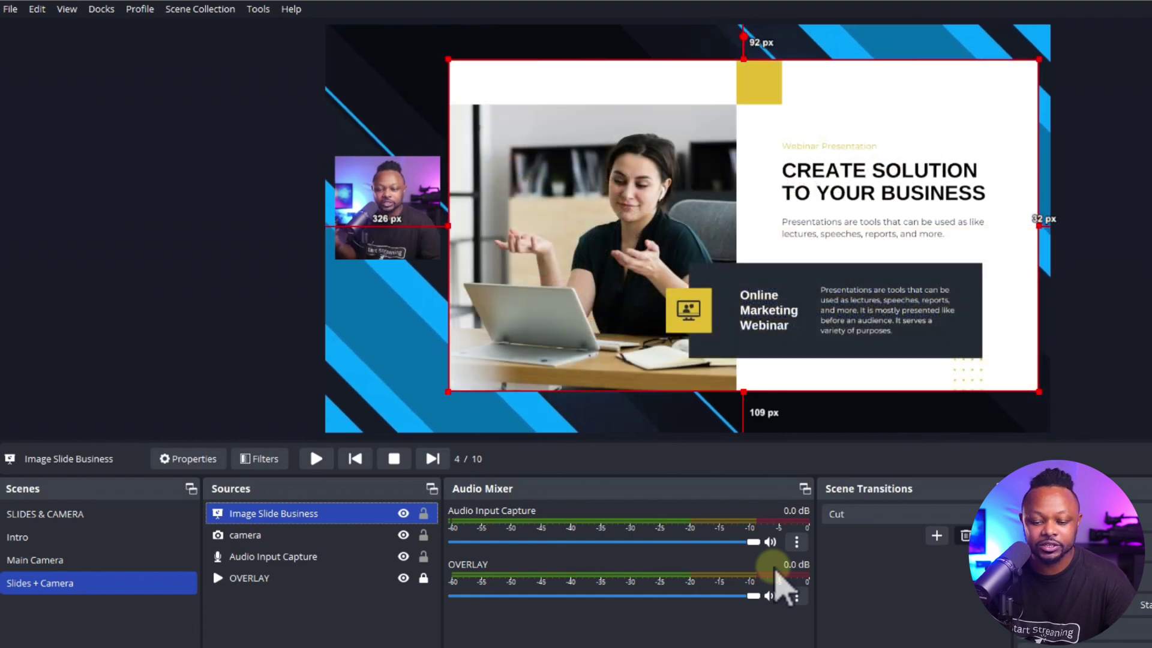
# Set the slideshow's transition back to Swipe and deselect the source
pyautogui.rightClick(339, 516)
pyautogui.click(420, 516)
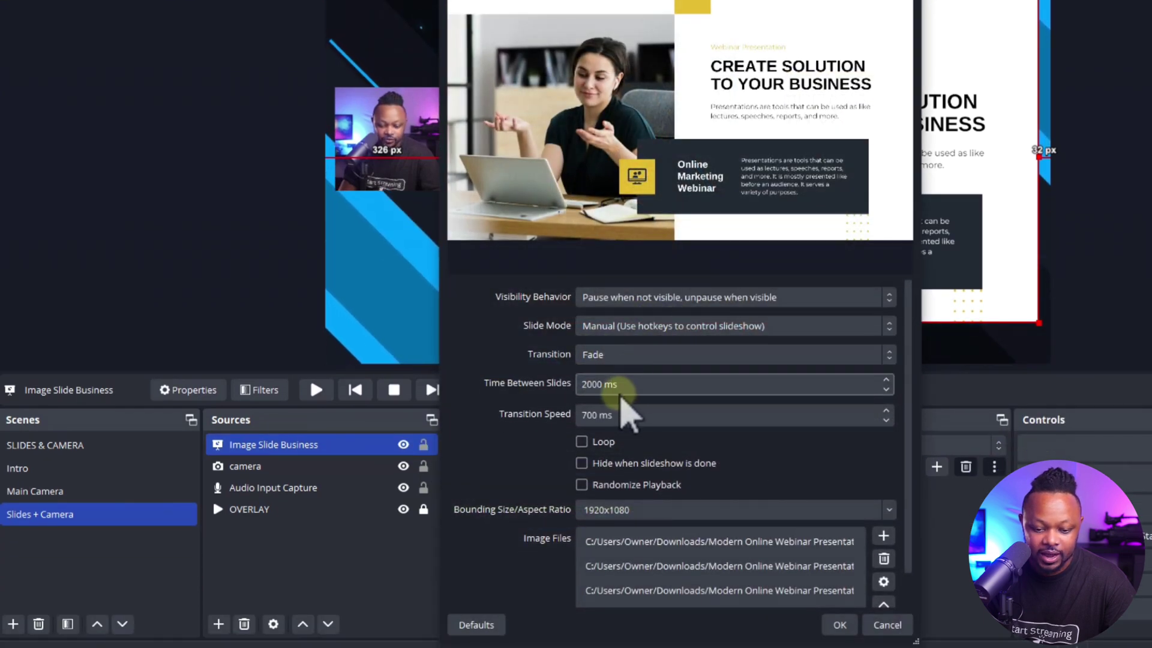
pyautogui.click(613, 357)
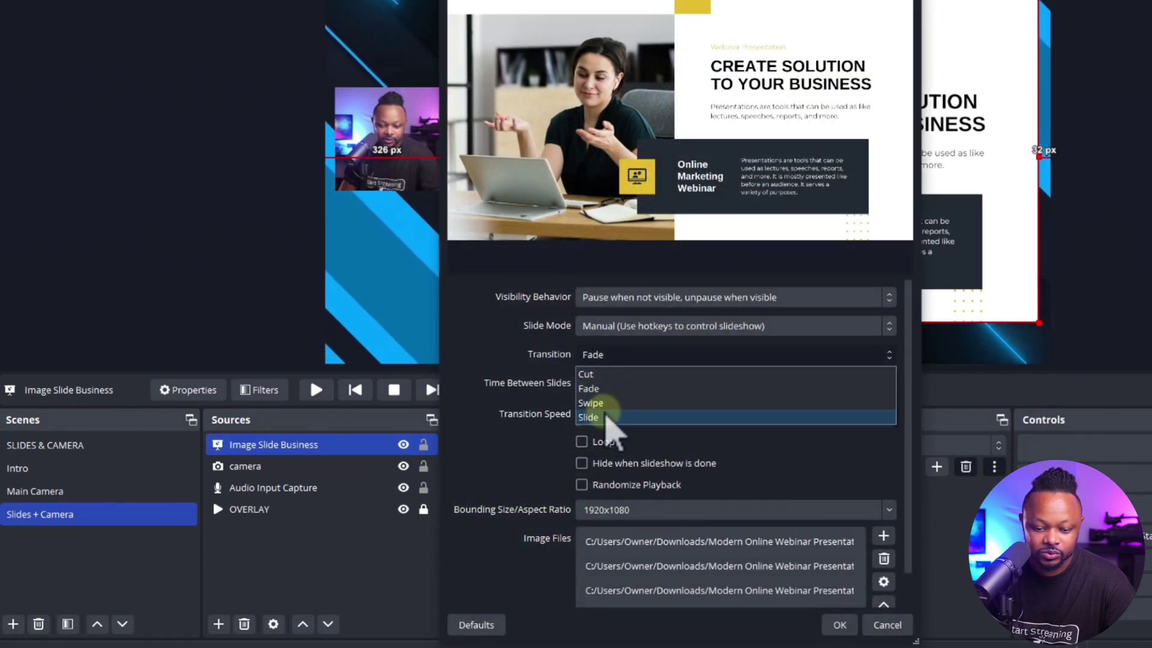
pyautogui.click(607, 403)
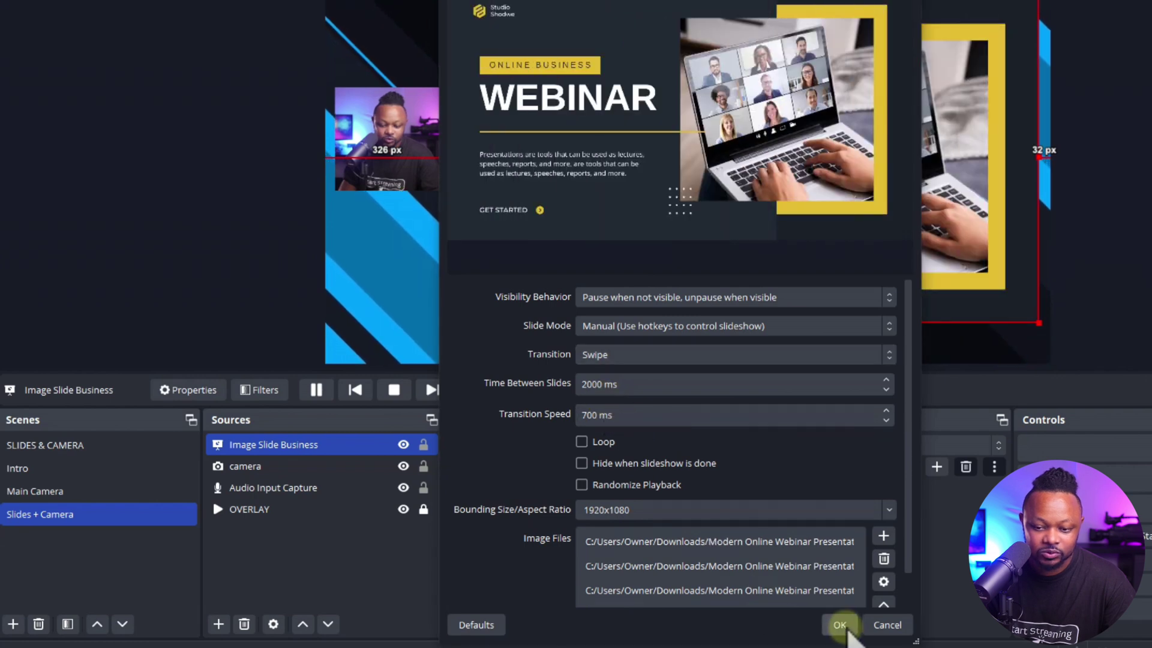
pyautogui.click(837, 625)
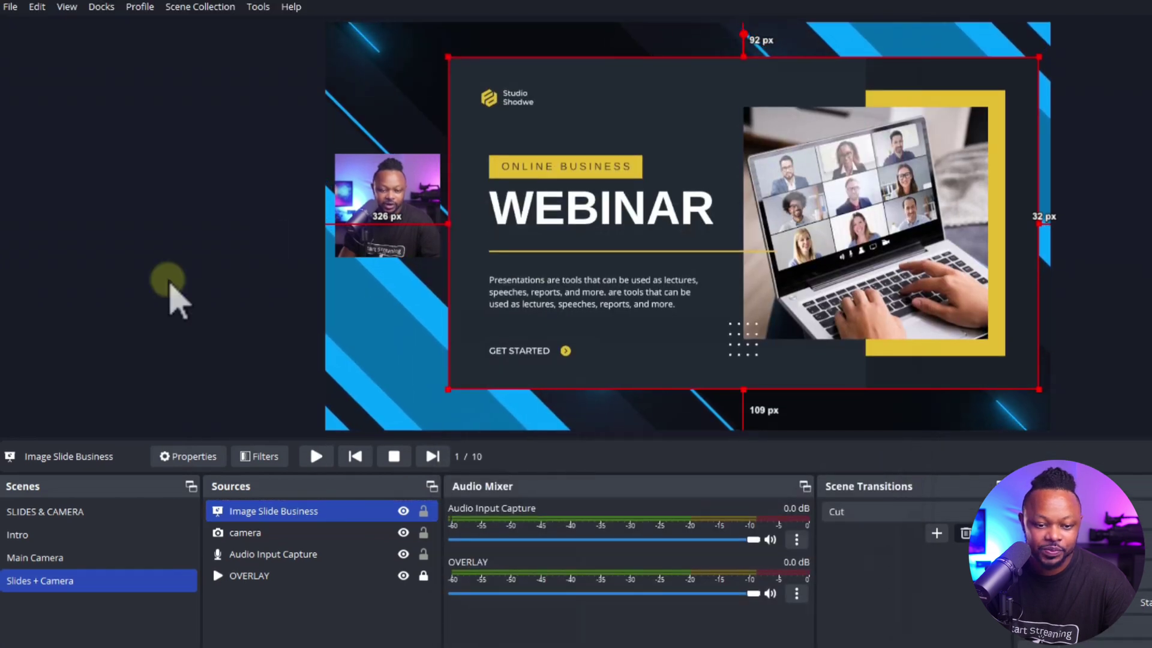
pyautogui.click(171, 217)
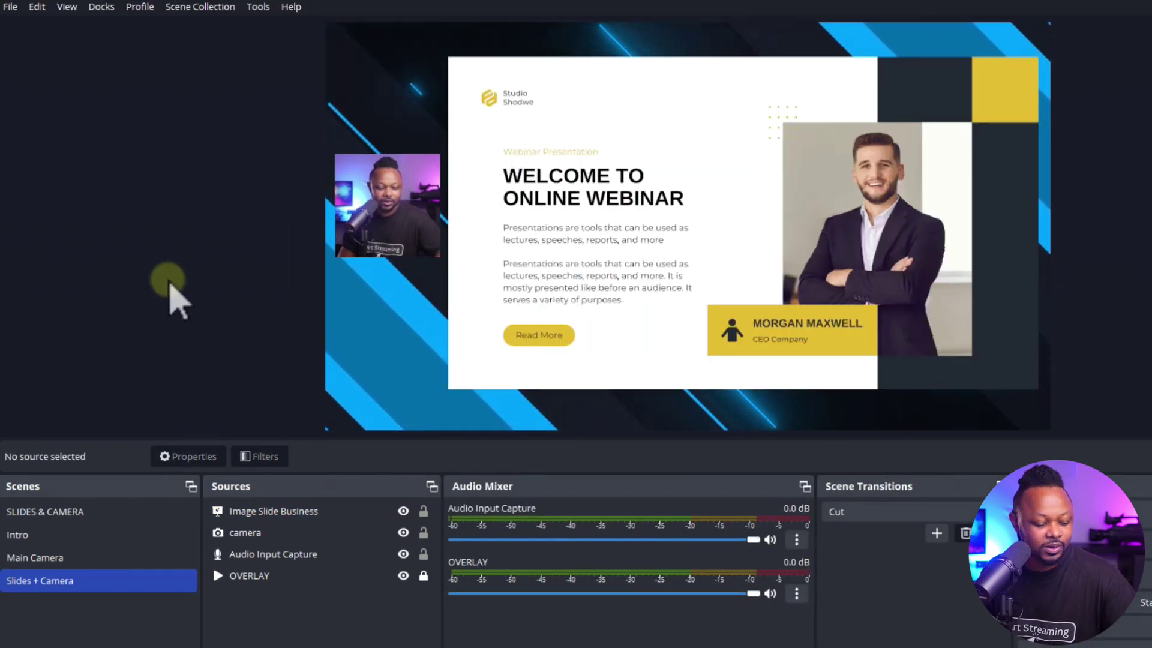
# Preview the SLIDES & CAMERA, Intro, Main Camera and Slides + Camera scenes, returning to Slides + Camera
pyautogui.click(96, 514)
pyautogui.click(80, 535)
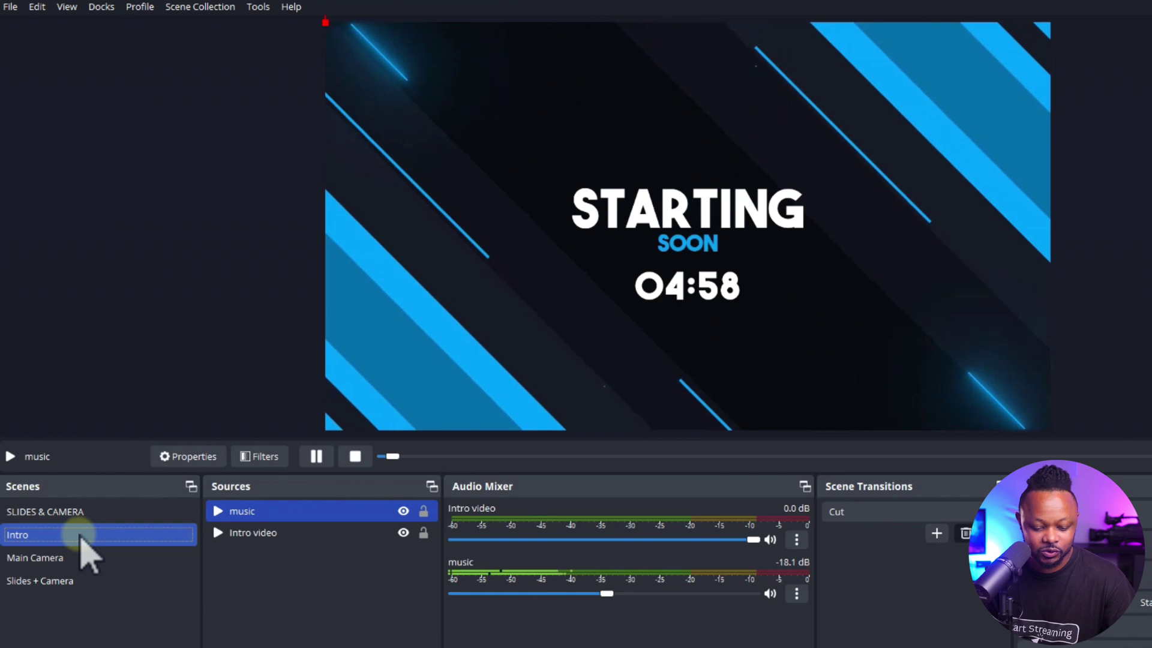
pyautogui.click(71, 558)
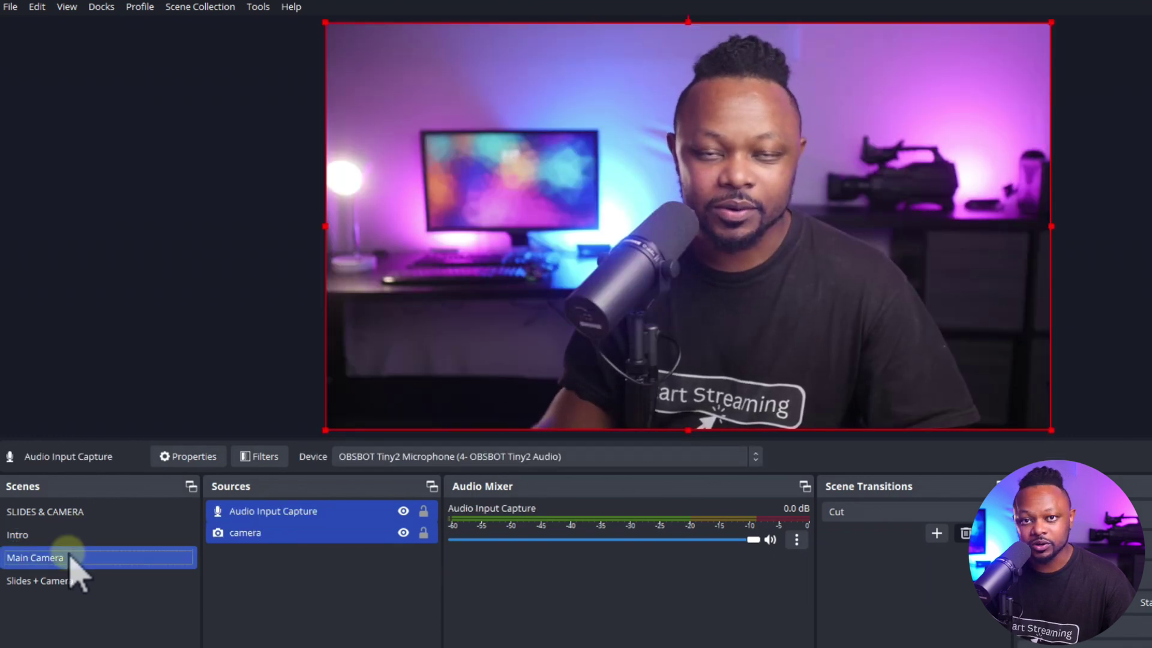
pyautogui.click(63, 580)
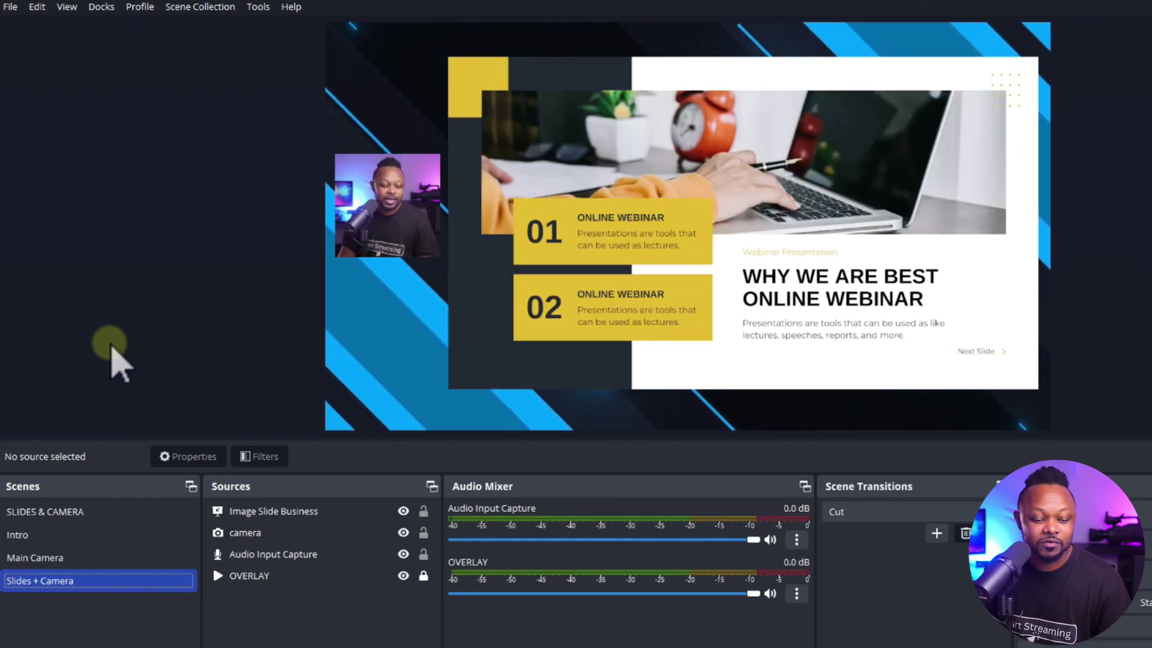
pyautogui.click(63, 558)
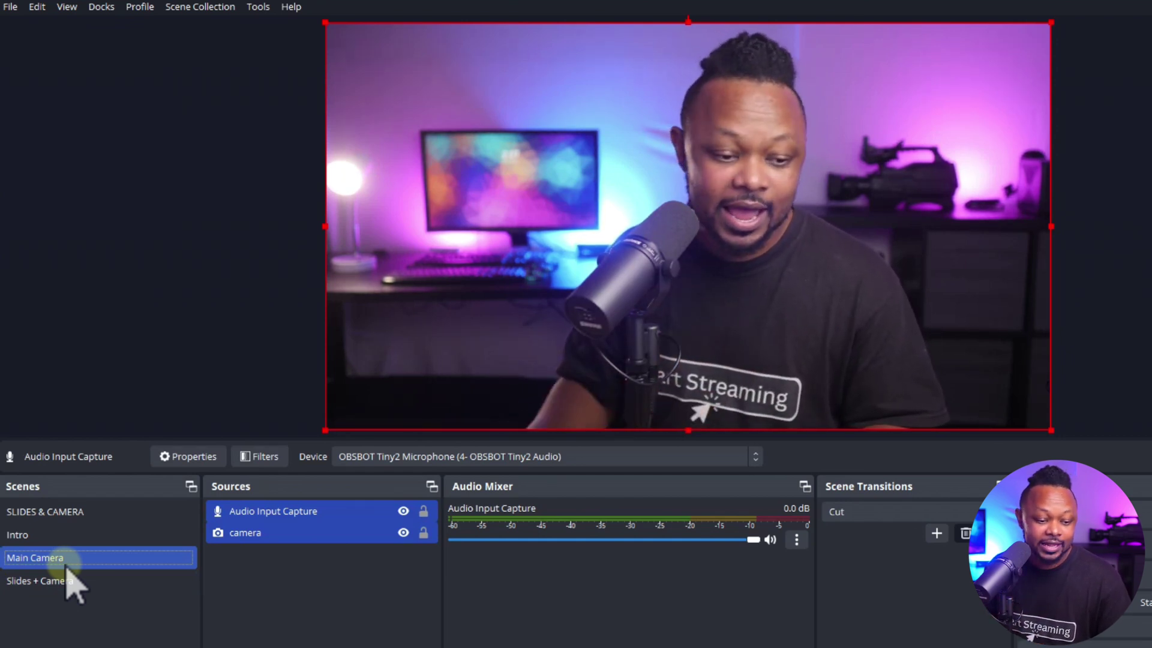
pyautogui.click(60, 581)
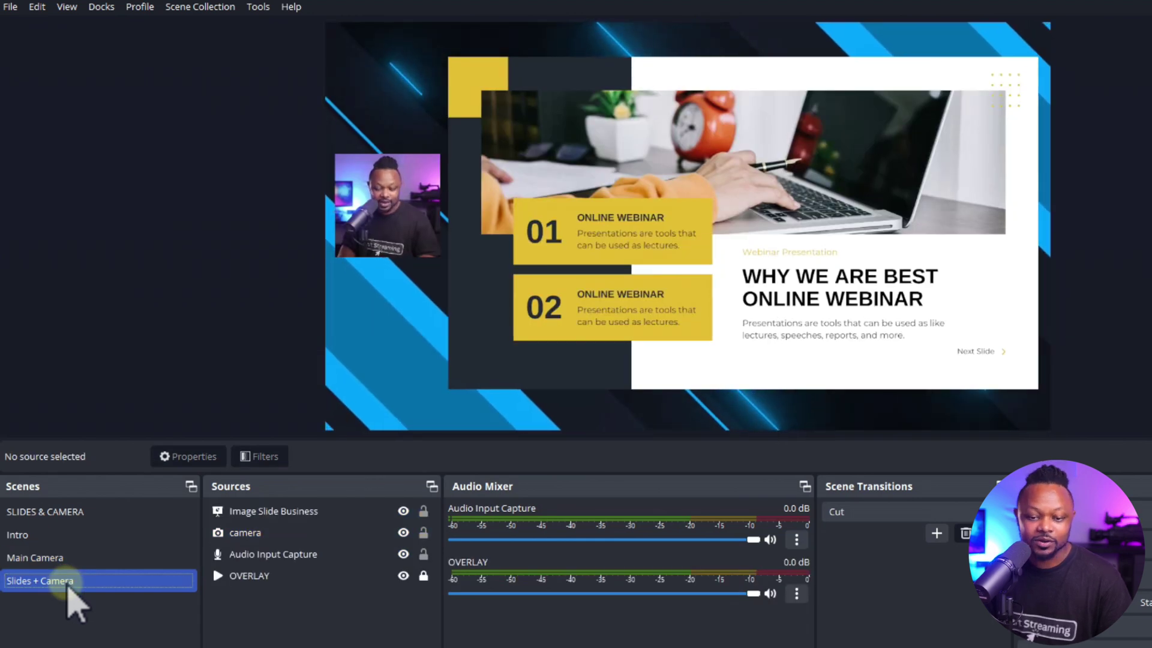